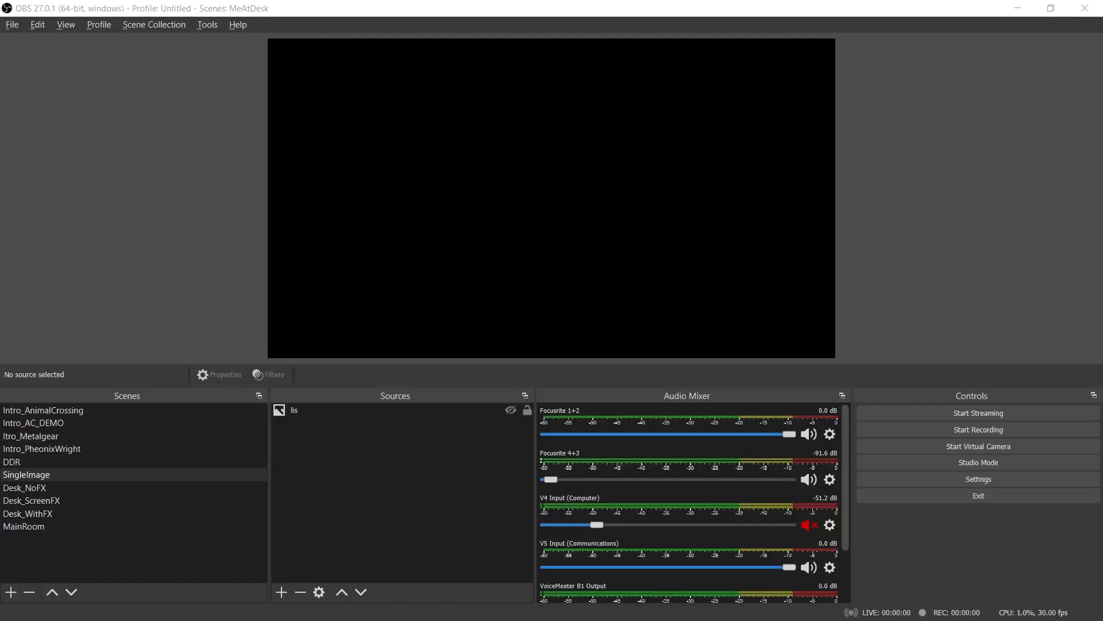
- Create a new scene named AnimalCrossing_Example
click(48, 488)
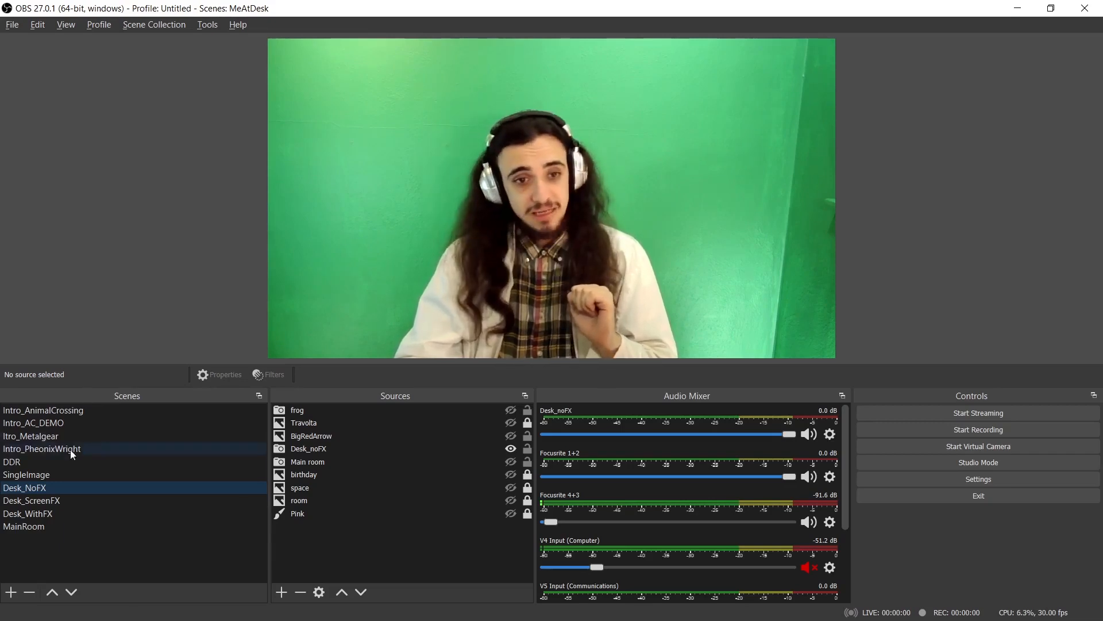
click(11, 592)
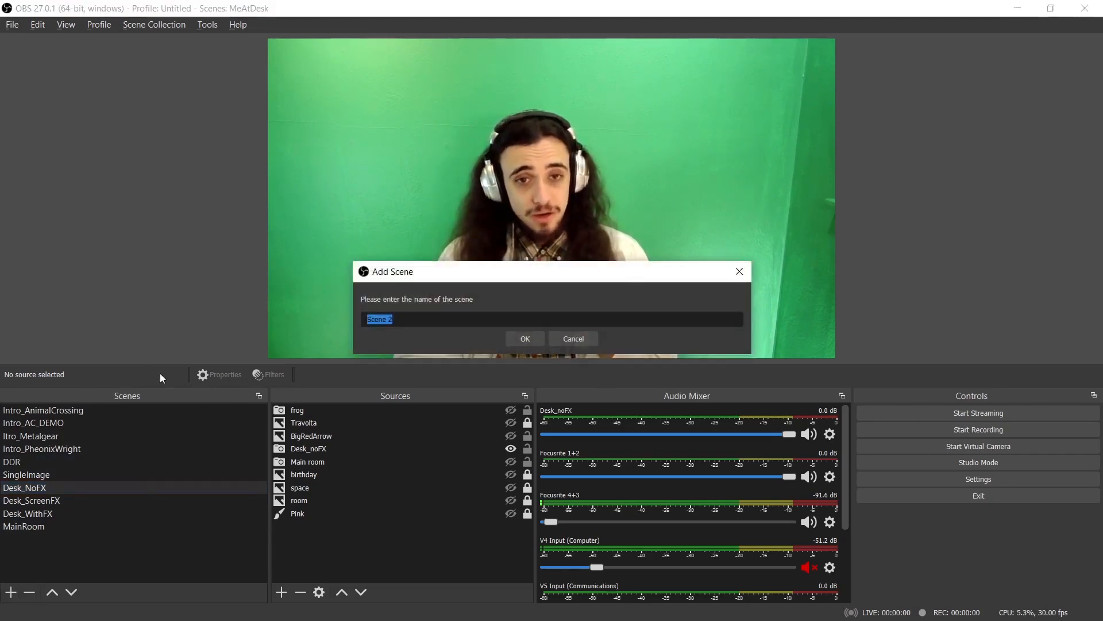
text(Anim)
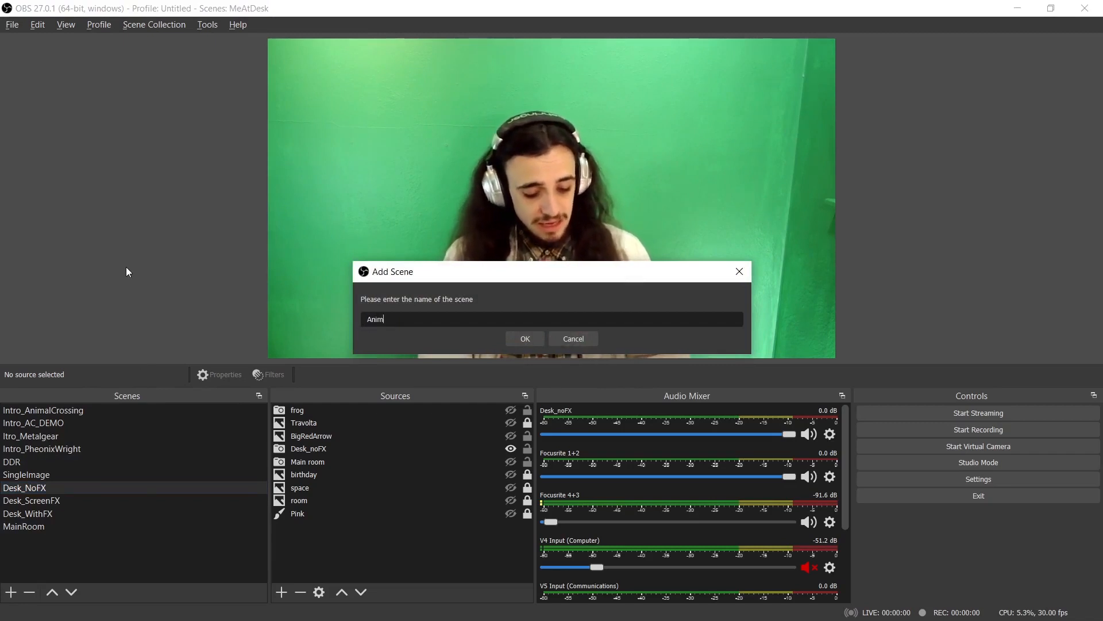
text(alCrossing_)
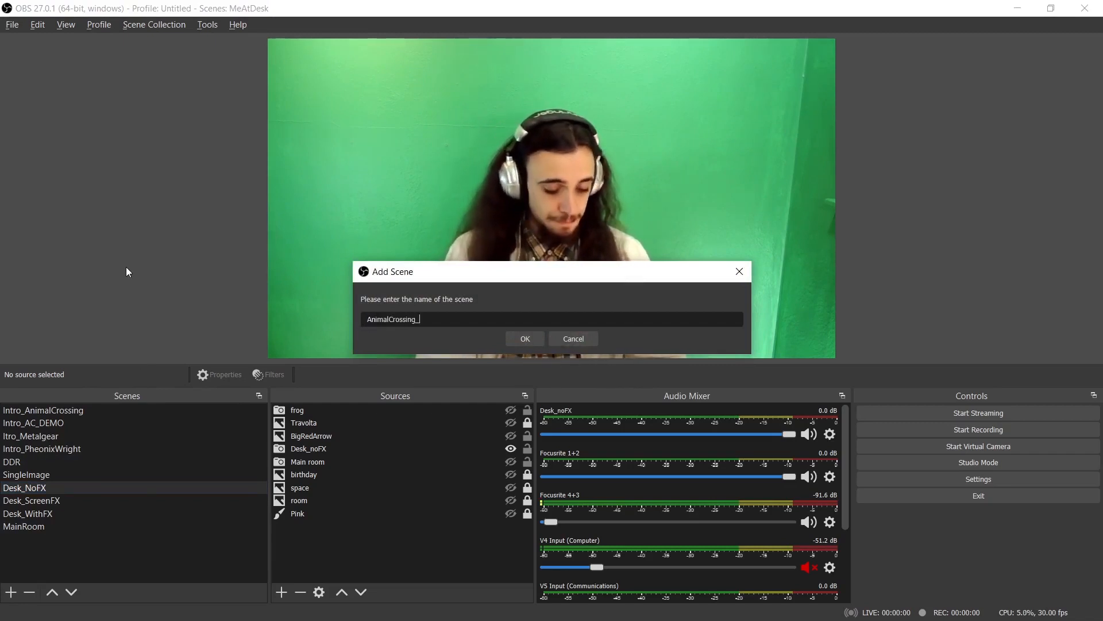
text(Example)
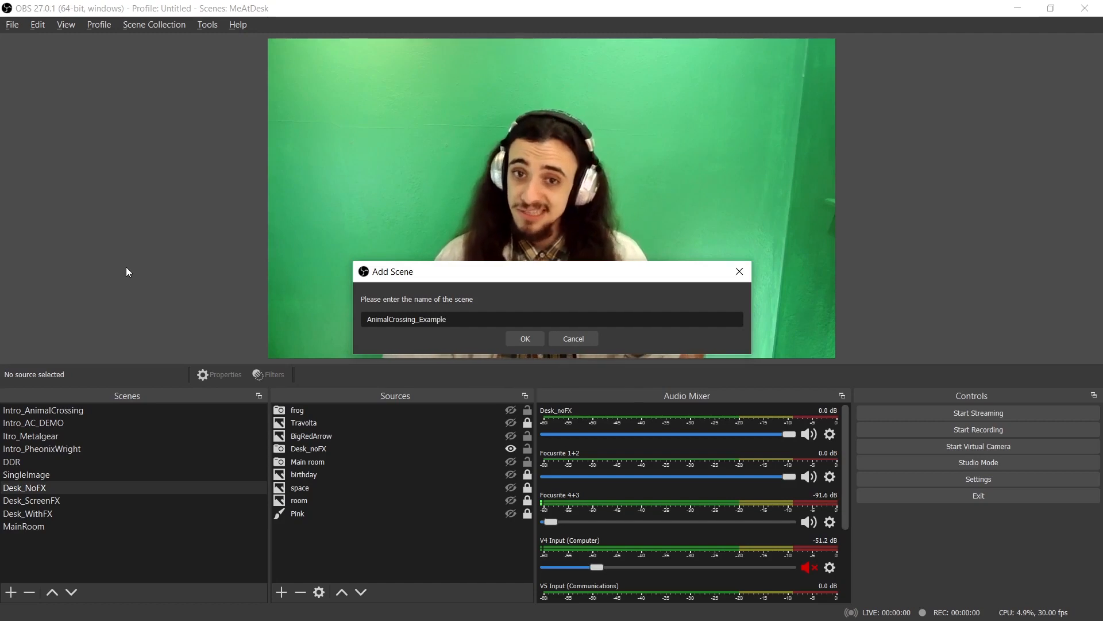
click(525, 339)
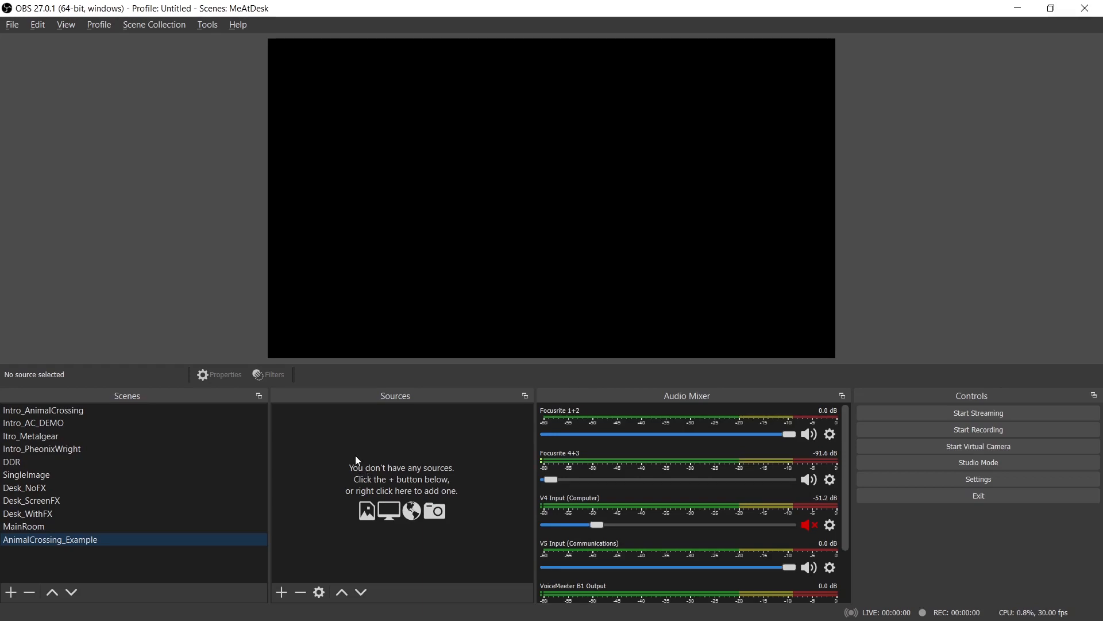
- Add a video capture device source named ExampleWebcam to the scene, using the Live Streamer CAM 313 device
click(282, 592)
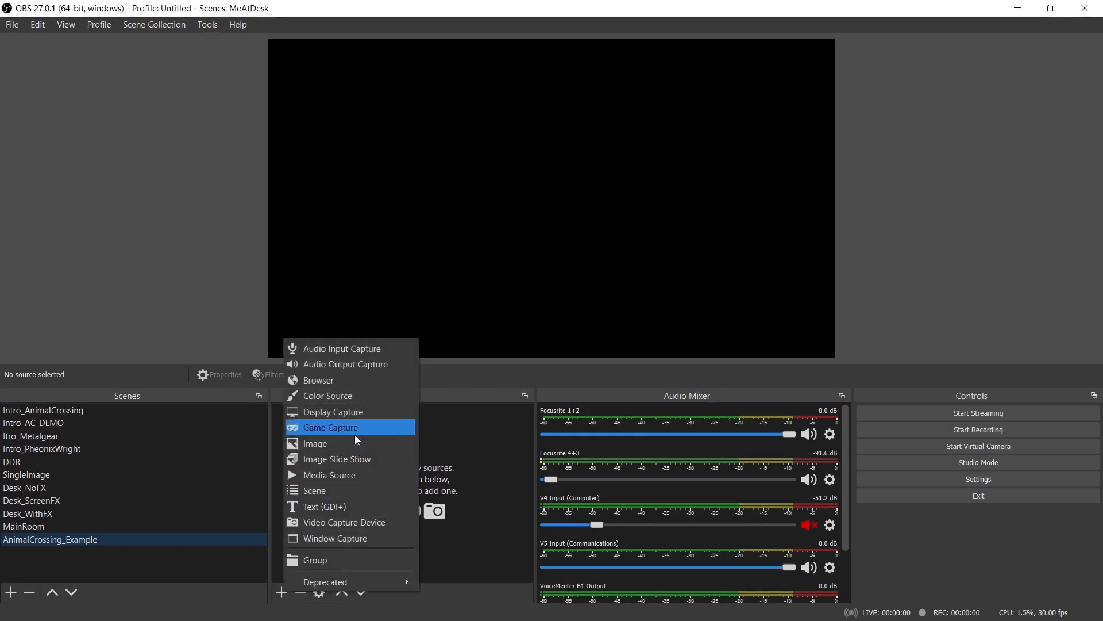
click(358, 522)
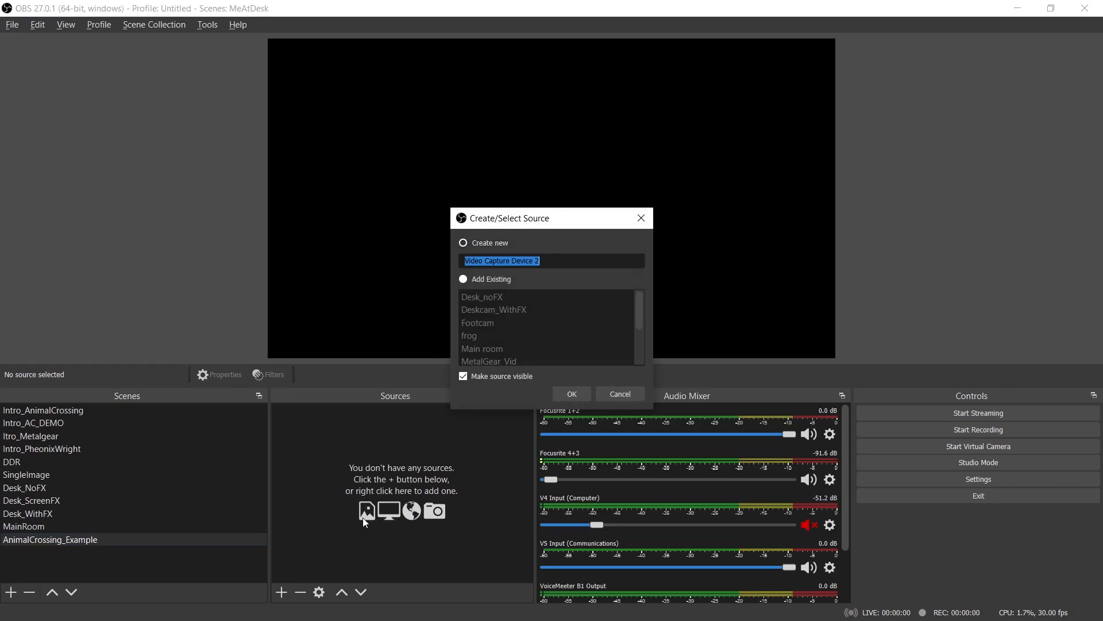
text(ExampleWebcam)
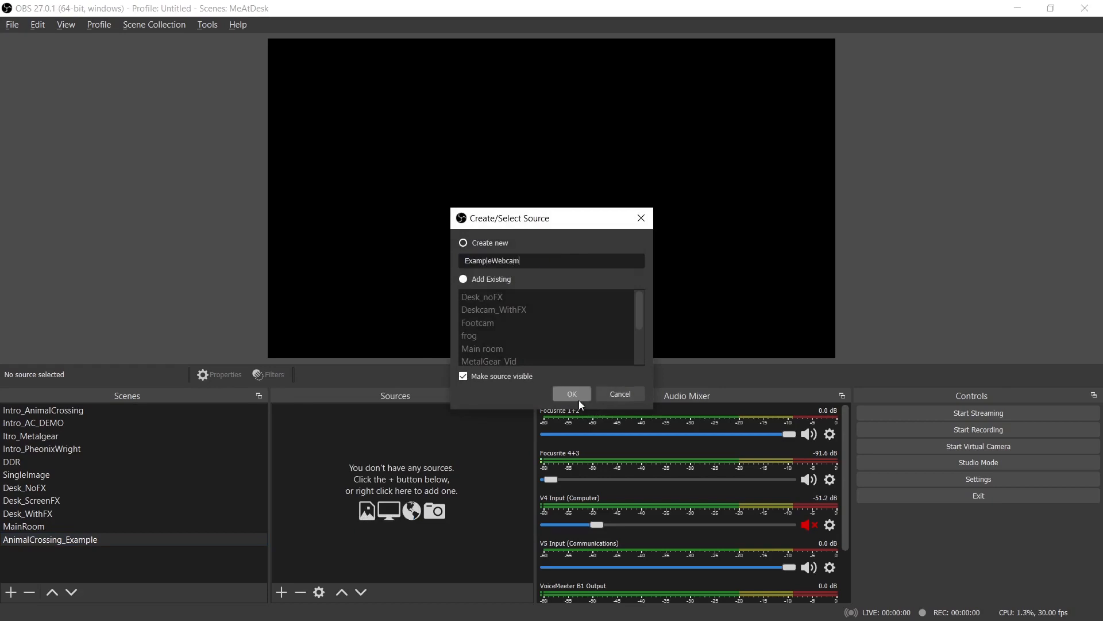
click(576, 398)
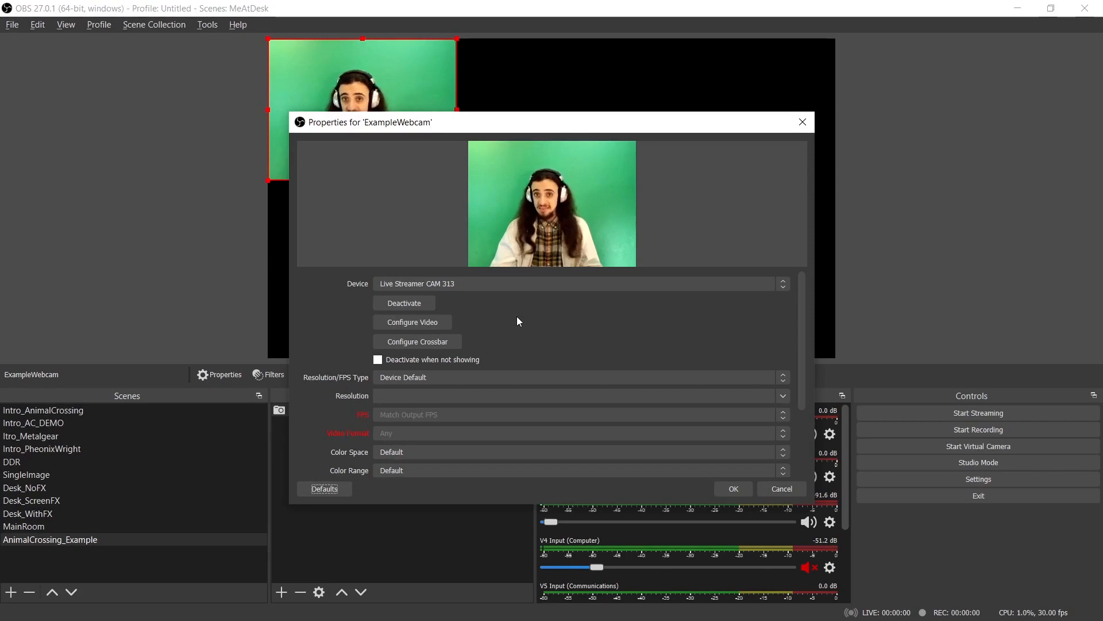
click(475, 291)
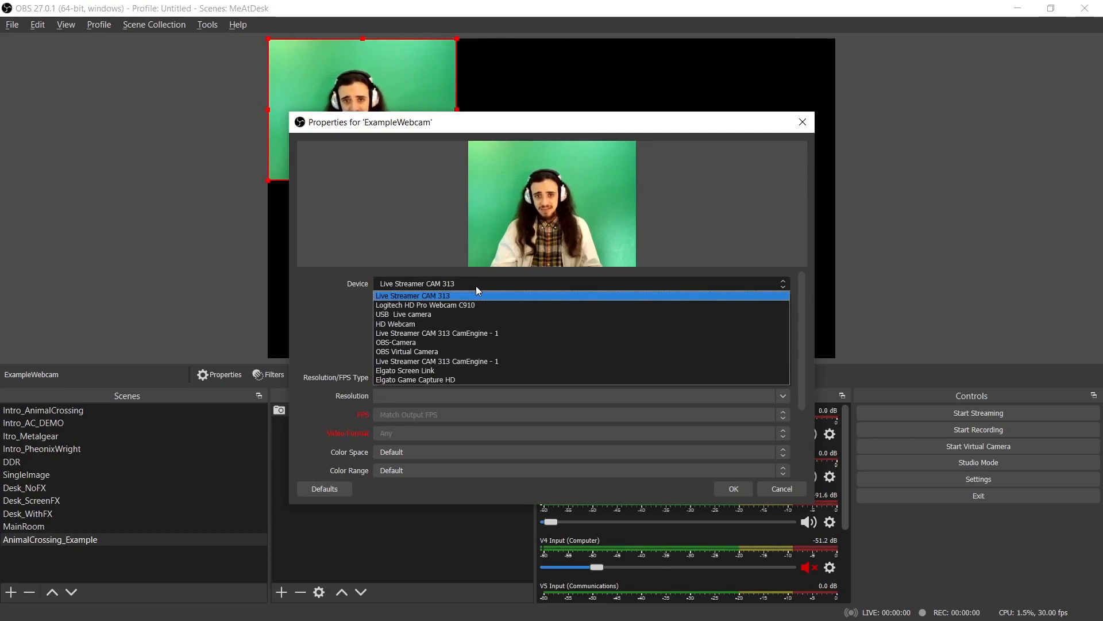
click(476, 285)
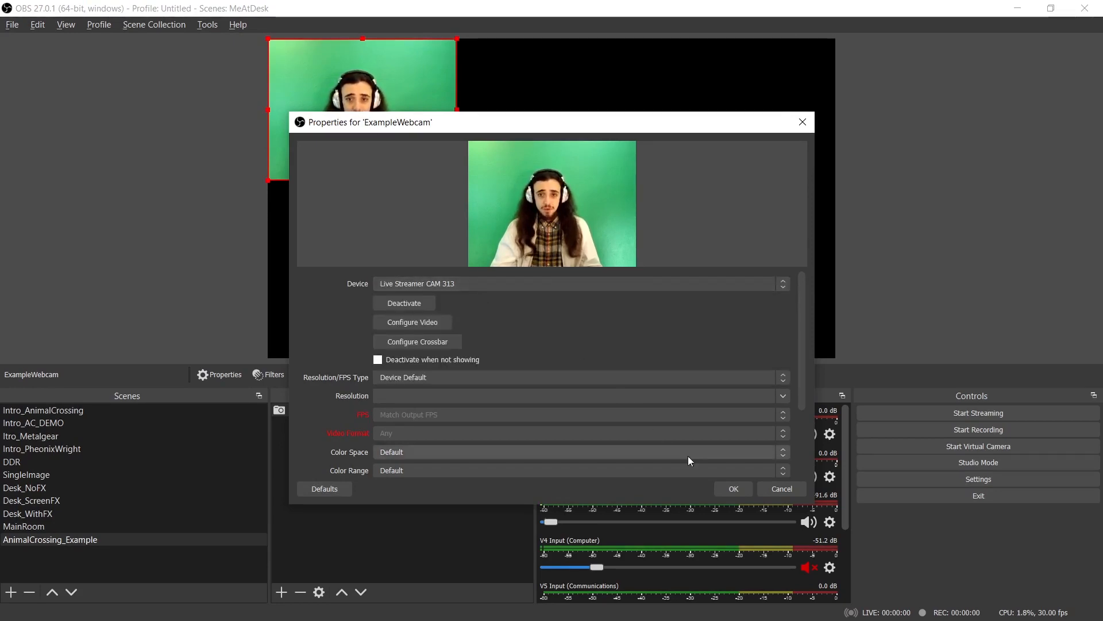
click(729, 489)
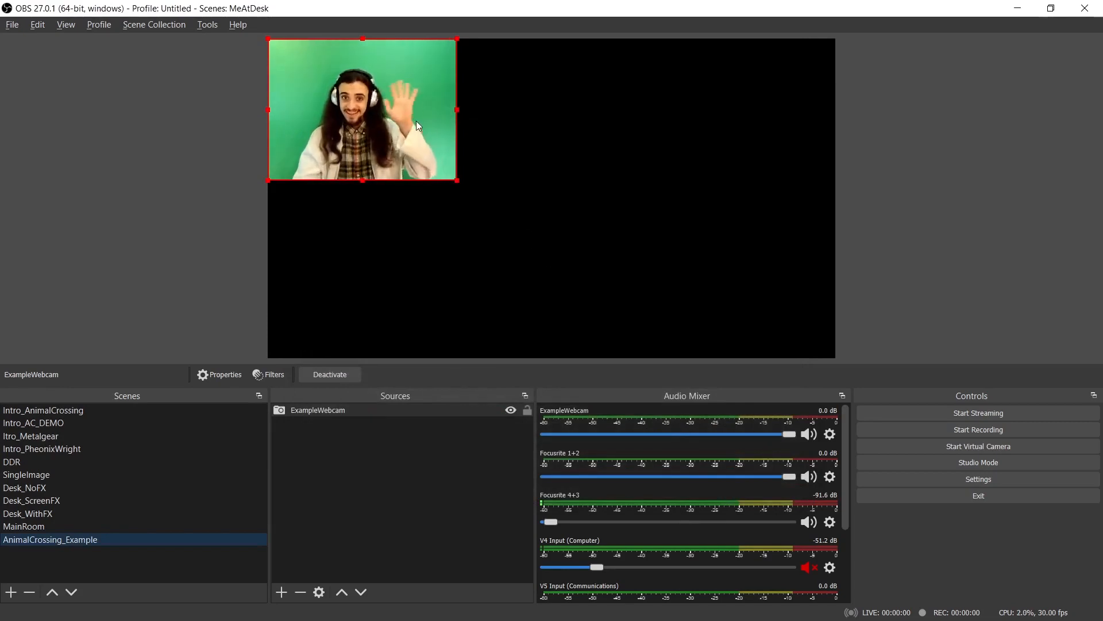
- Move the webcam picture from the canvas's upper-left corner to near the middle and deselect it
drag(418, 123, 608, 193)
click(939, 160)
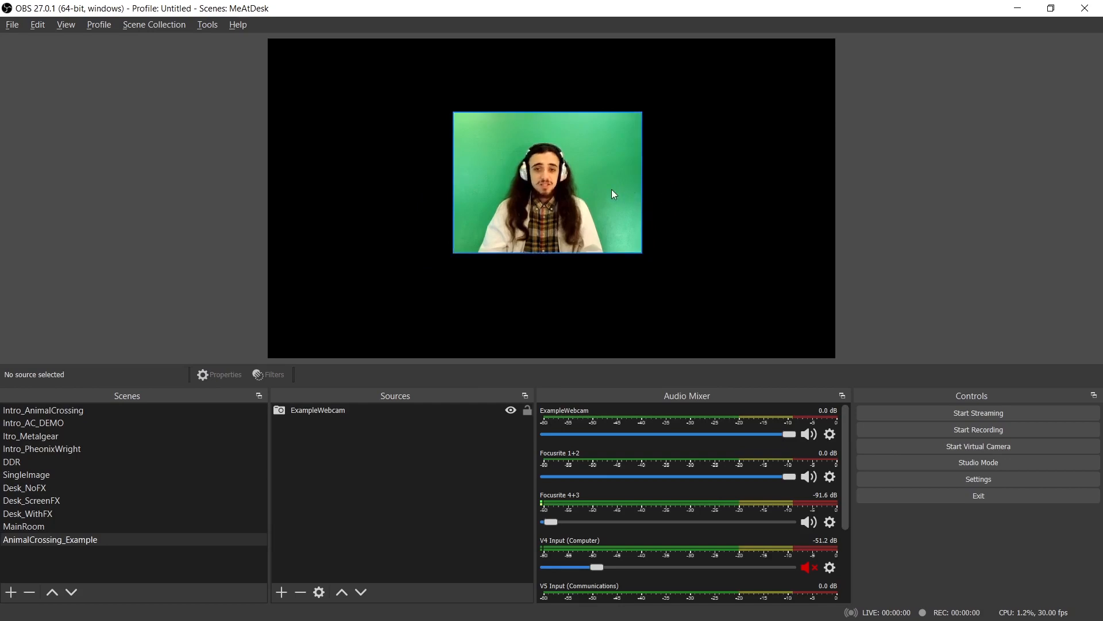
mouse_move(612, 190)
mouse_down()
mouse_move(560, 208)
mouse_move(606, 190)
mouse_up()
click(933, 159)
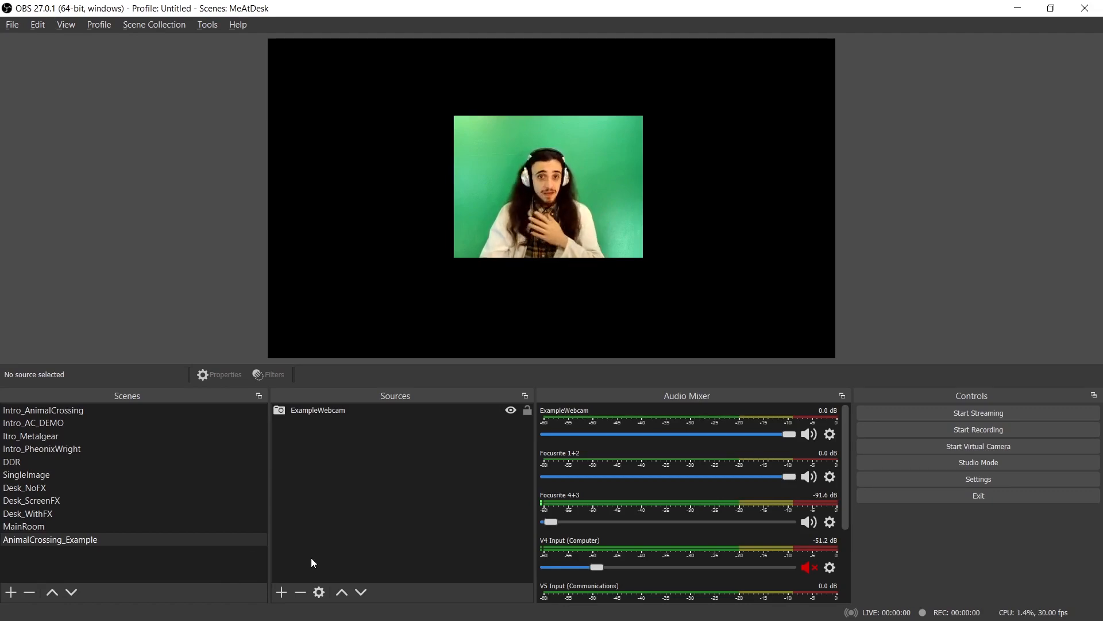
- Create a new image source named "AnimalCrossing Backgruond" in the scene
click(284, 587)
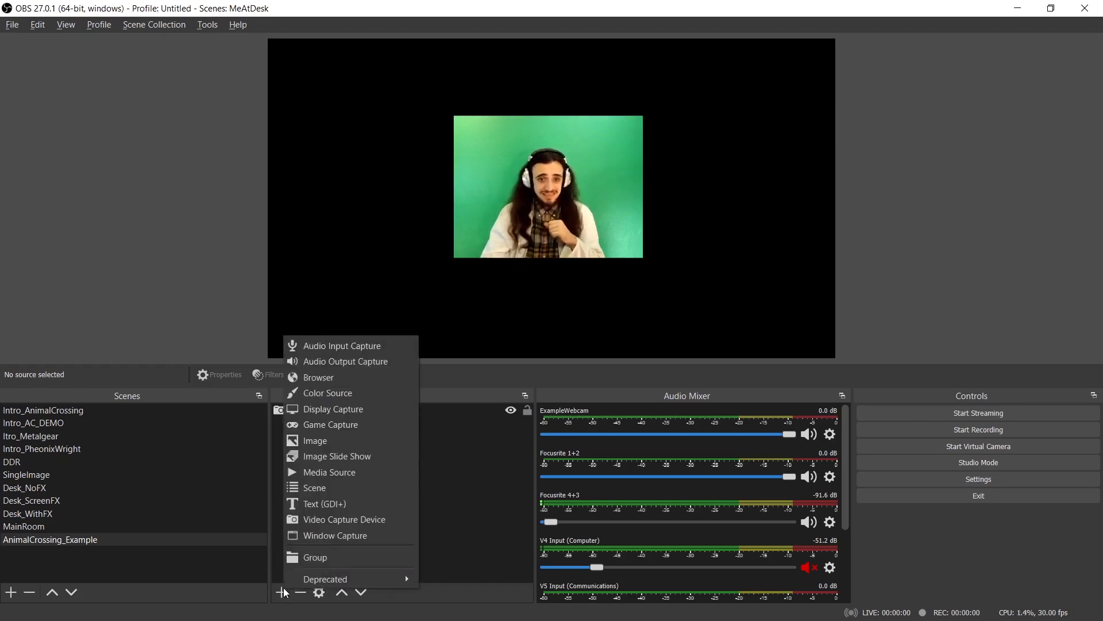
click(310, 442)
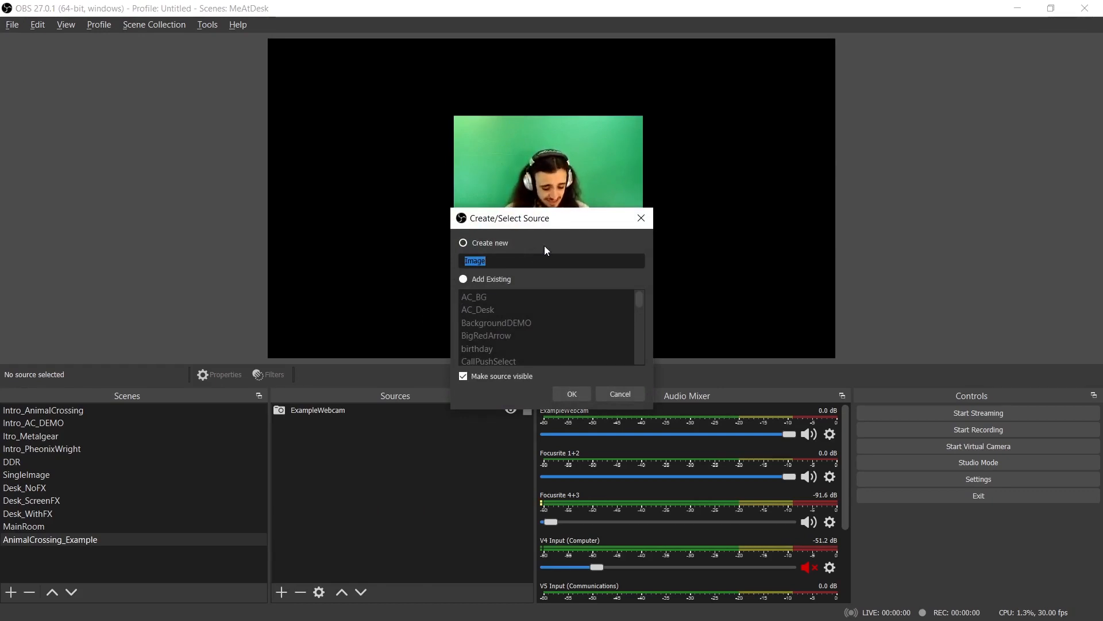
text(Animal)
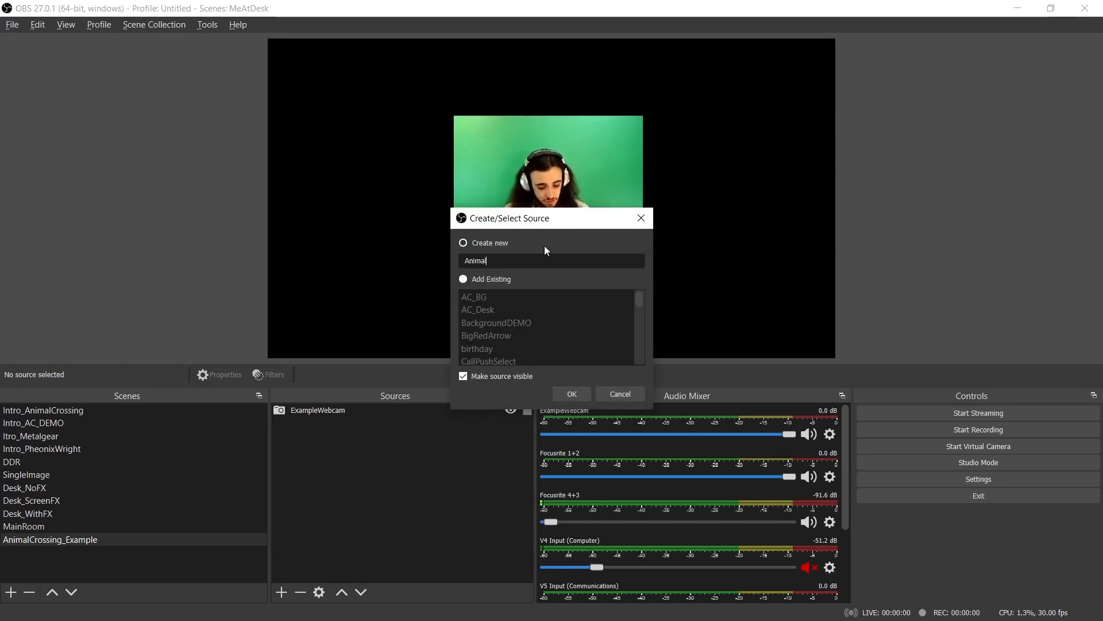
text(Crossing Backgruond)
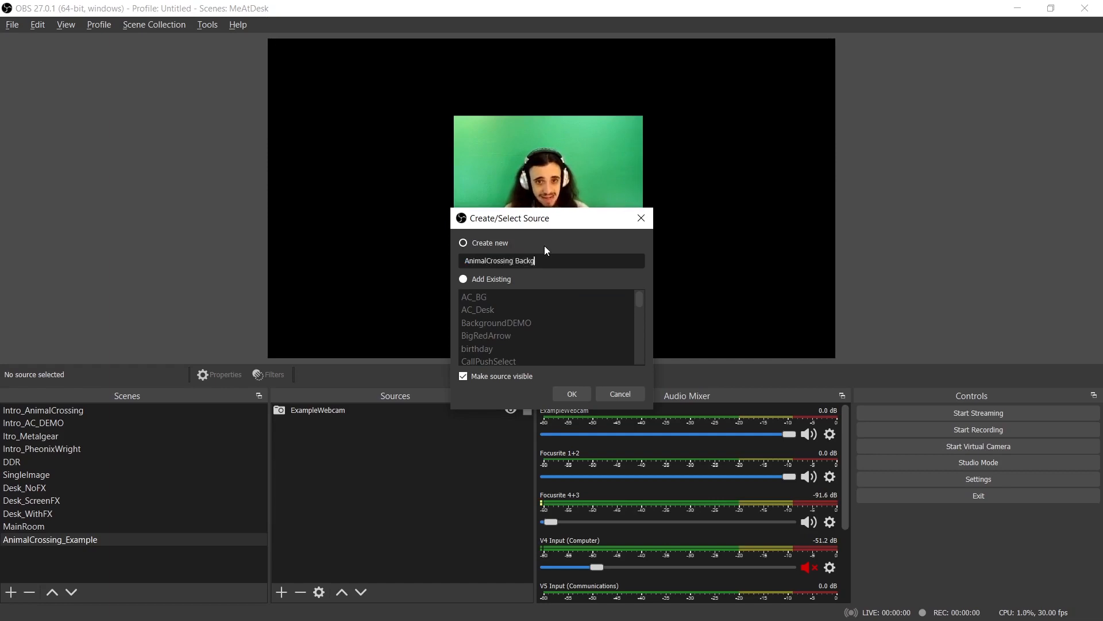
click(570, 394)
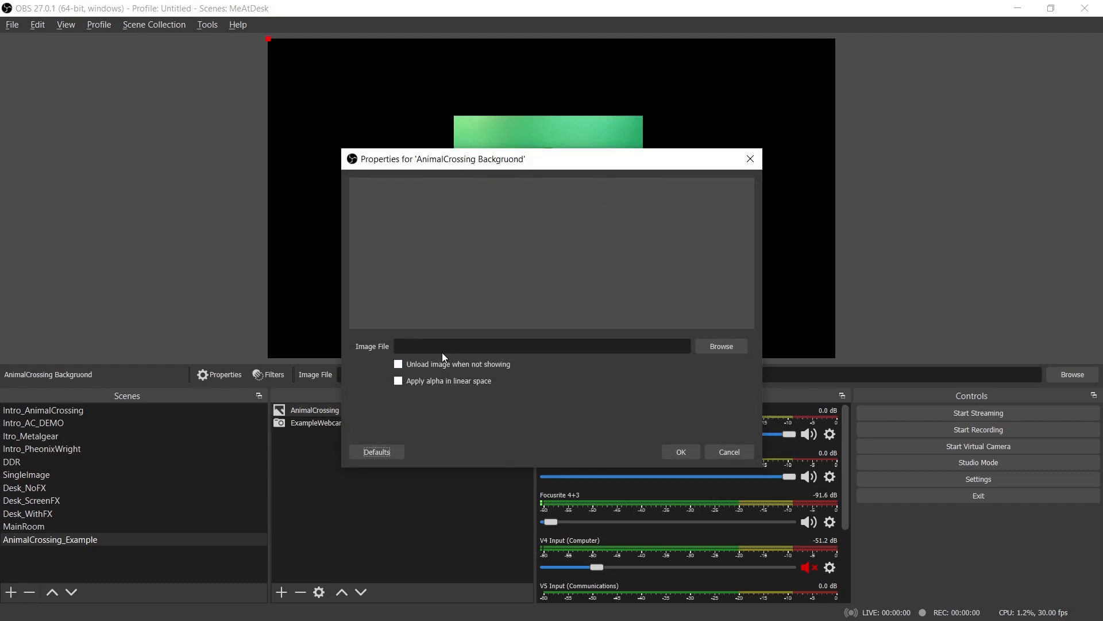
- Load the background image from the animalcrossing folder into the new image source and accept its properties
click(725, 346)
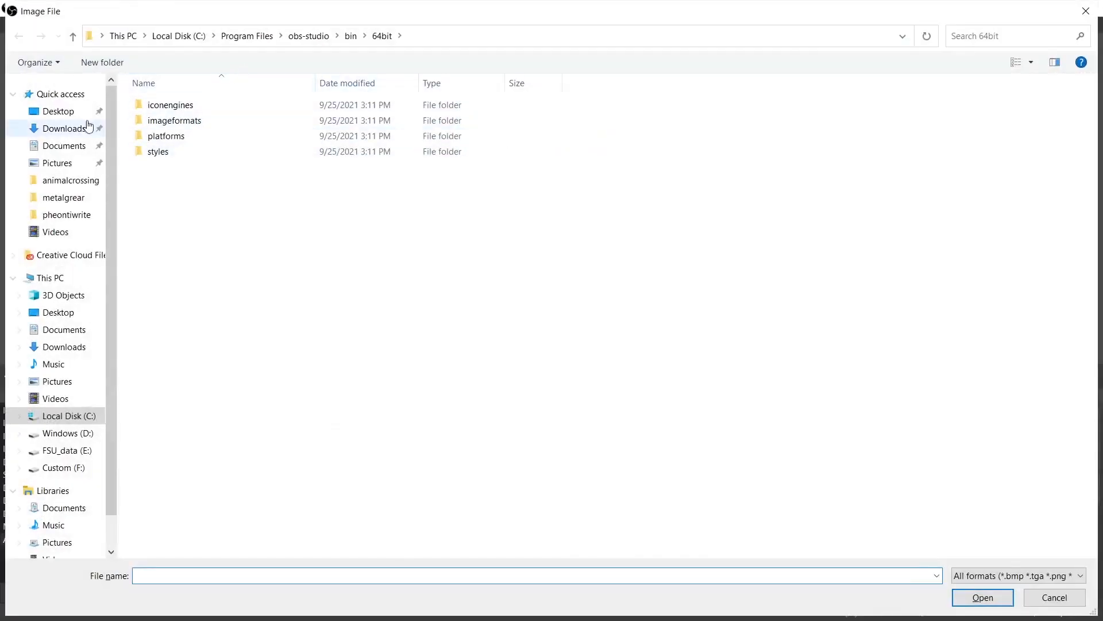
click(64, 181)
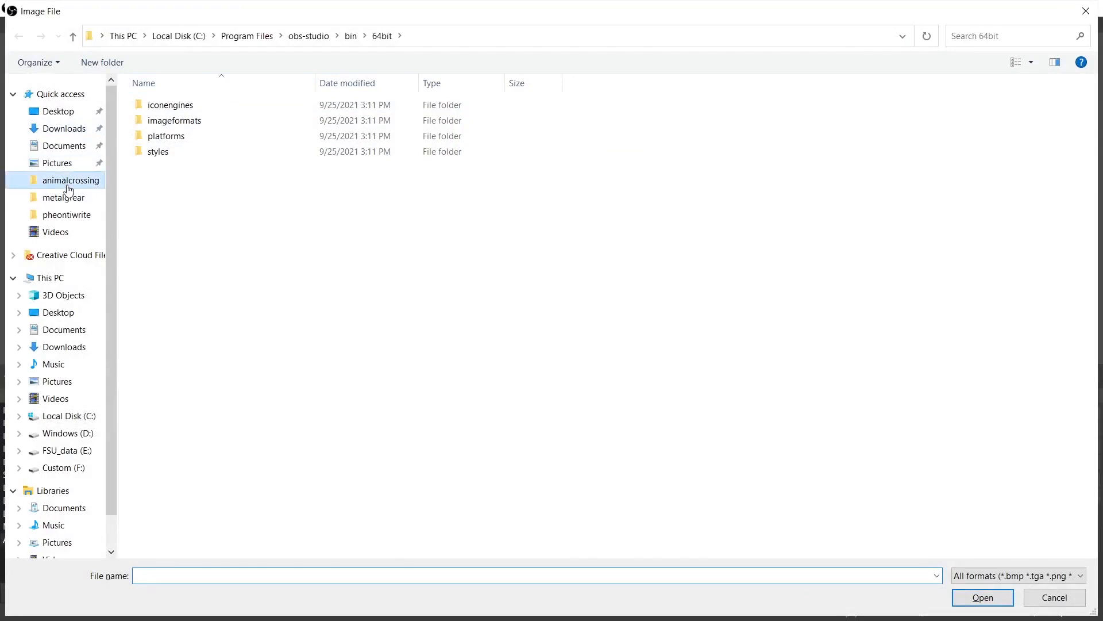
click(556, 152)
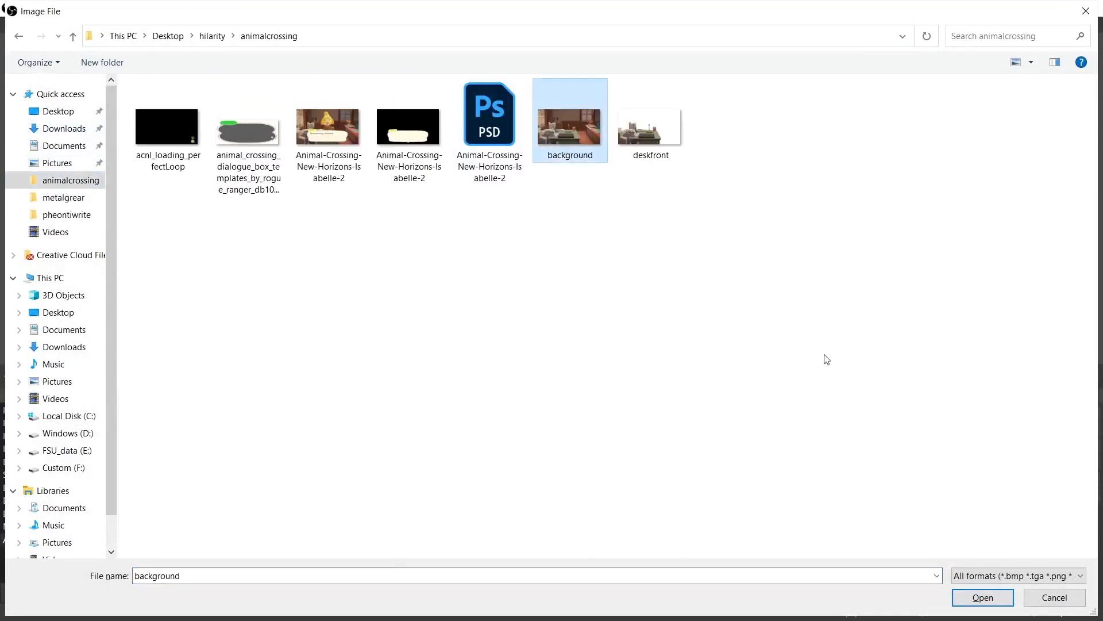
click(977, 599)
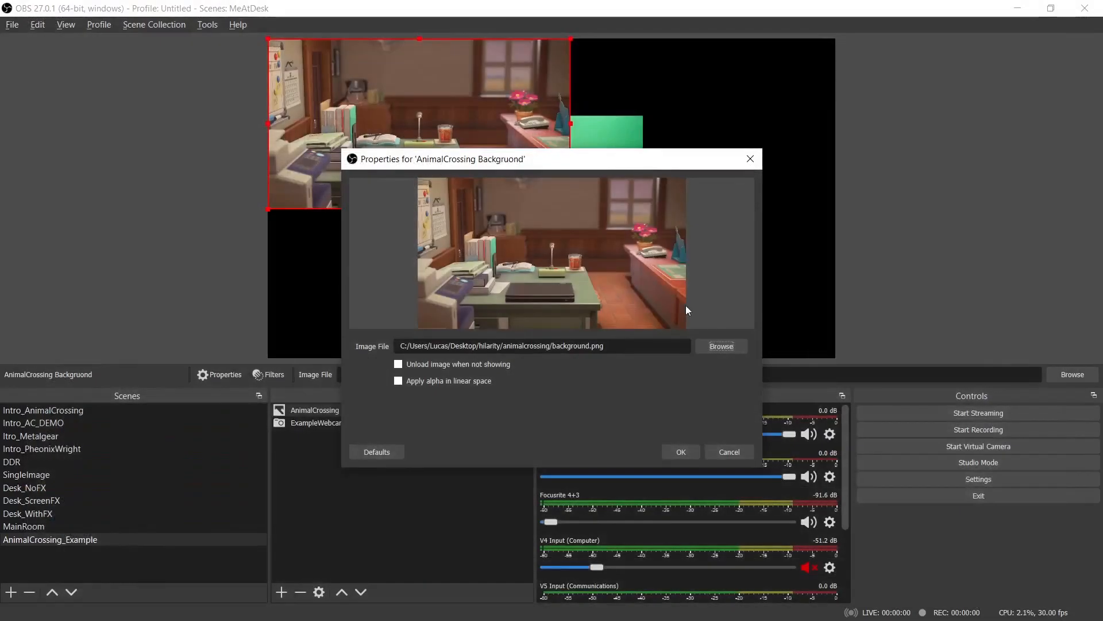
click(681, 452)
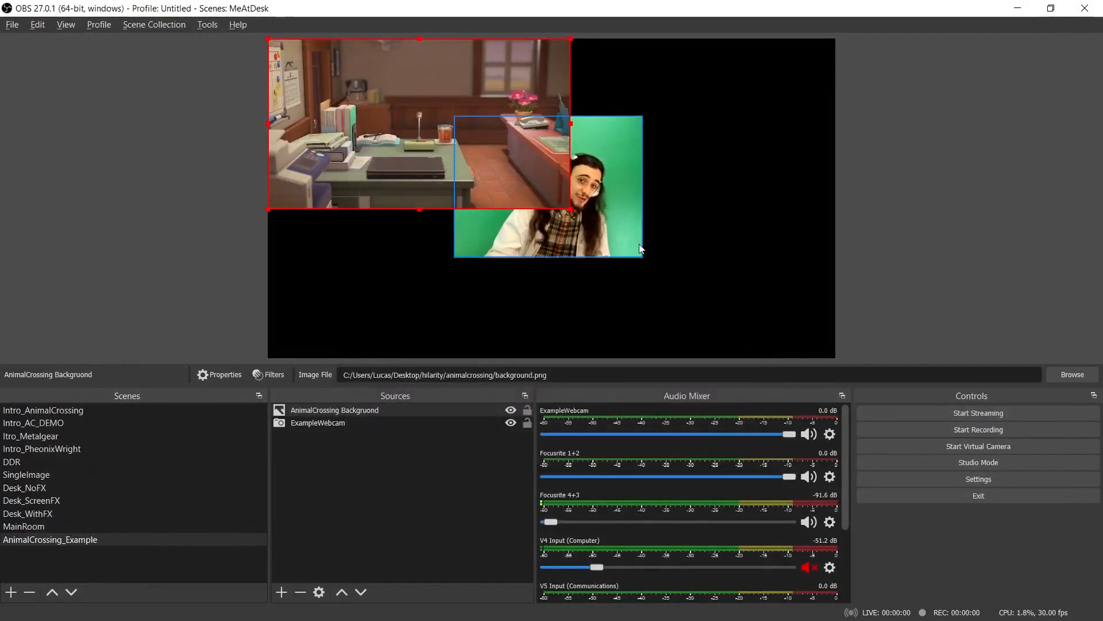
- Move the background image to the canvas's upper-right corner, partly overlapping the webcam, and order it beneath ExampleWebcam
drag(499, 144, 723, 308)
drag(609, 197, 524, 170)
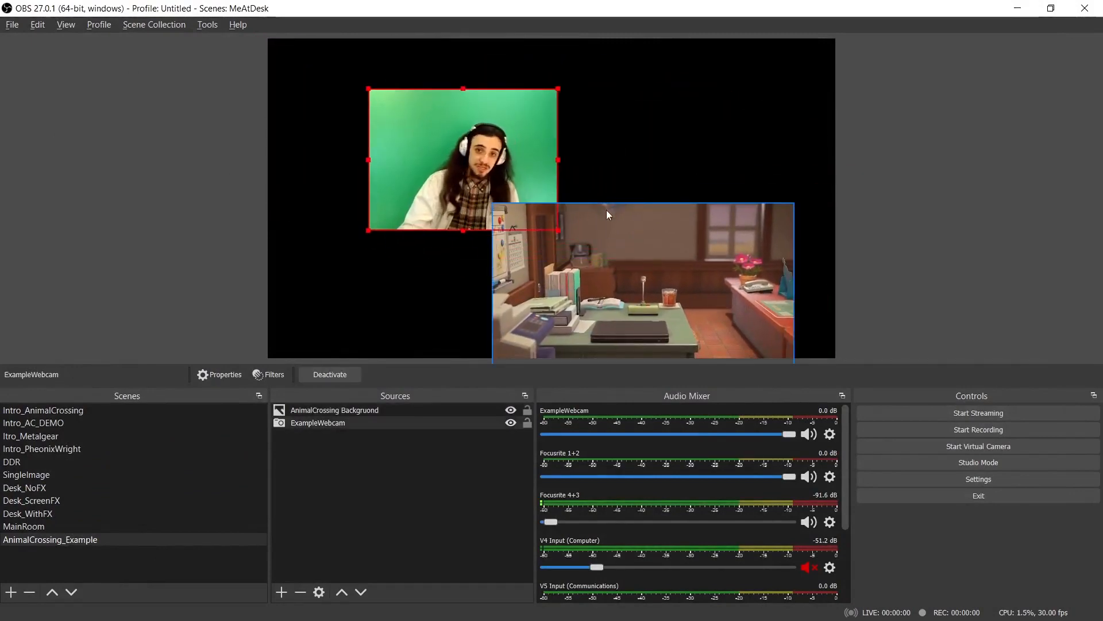
drag(640, 255, 673, 96)
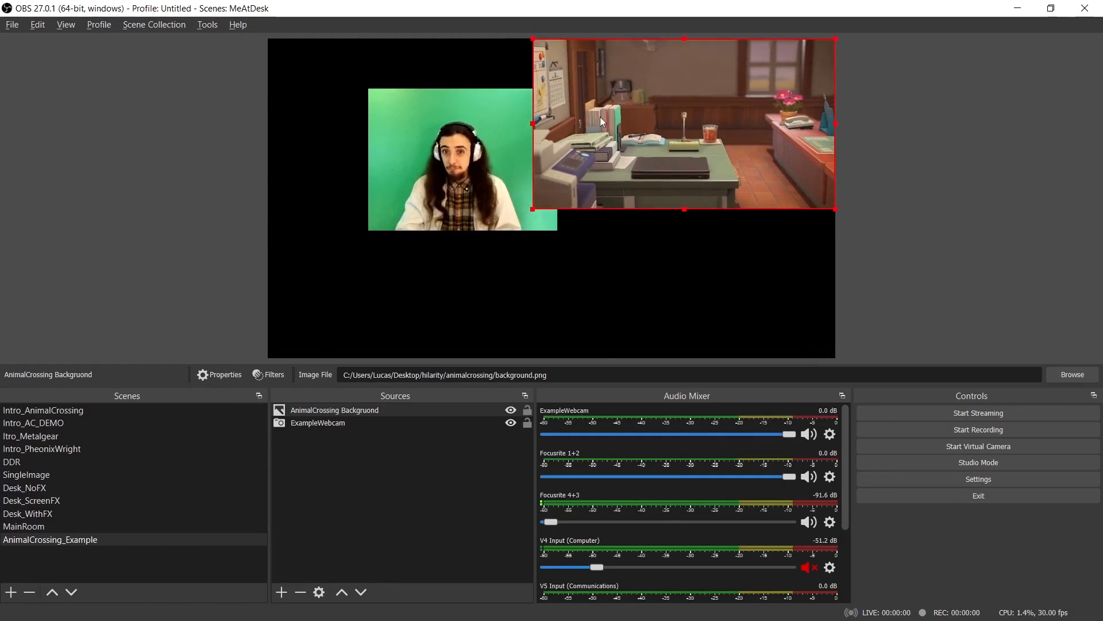
mouse_move(495, 130)
mouse_down()
mouse_move(576, 157)
mouse_move(516, 142)
mouse_move(491, 151)
mouse_up()
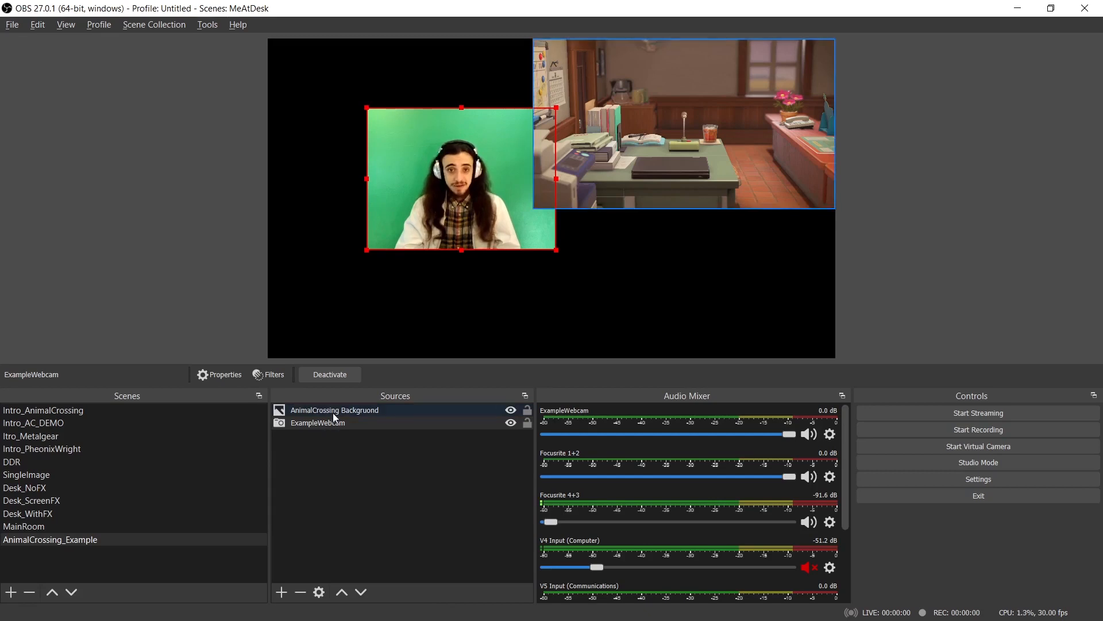
drag(333, 413, 335, 428)
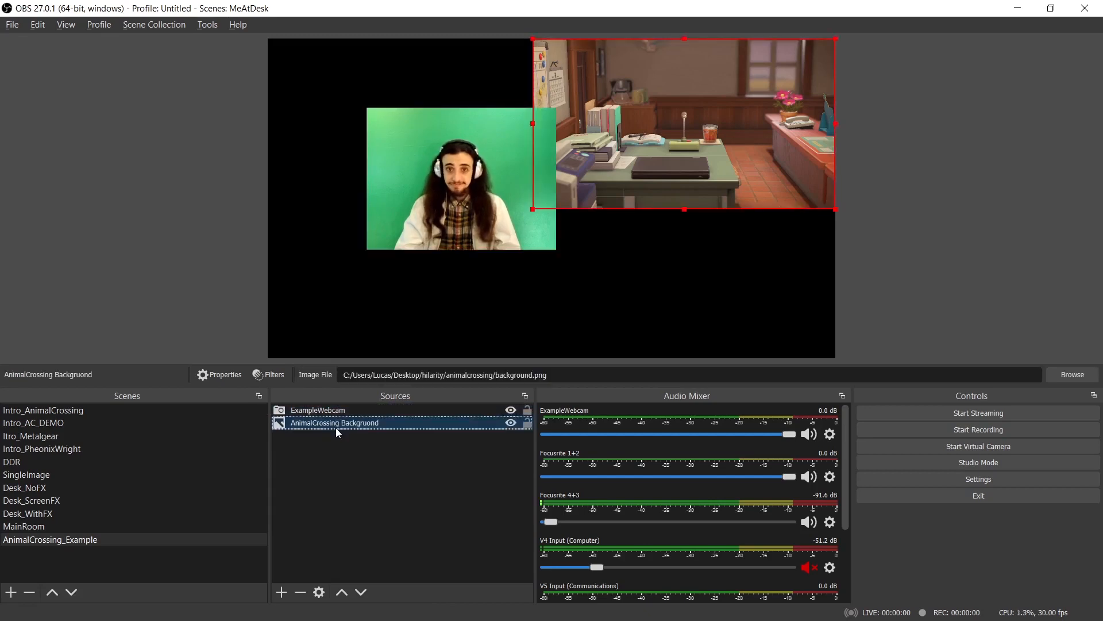
- Enlarge the background image to fill the whole canvas and centre the webcam picture just above the desk
click(430, 203)
drag(429, 204, 268, 316)
click(724, 148)
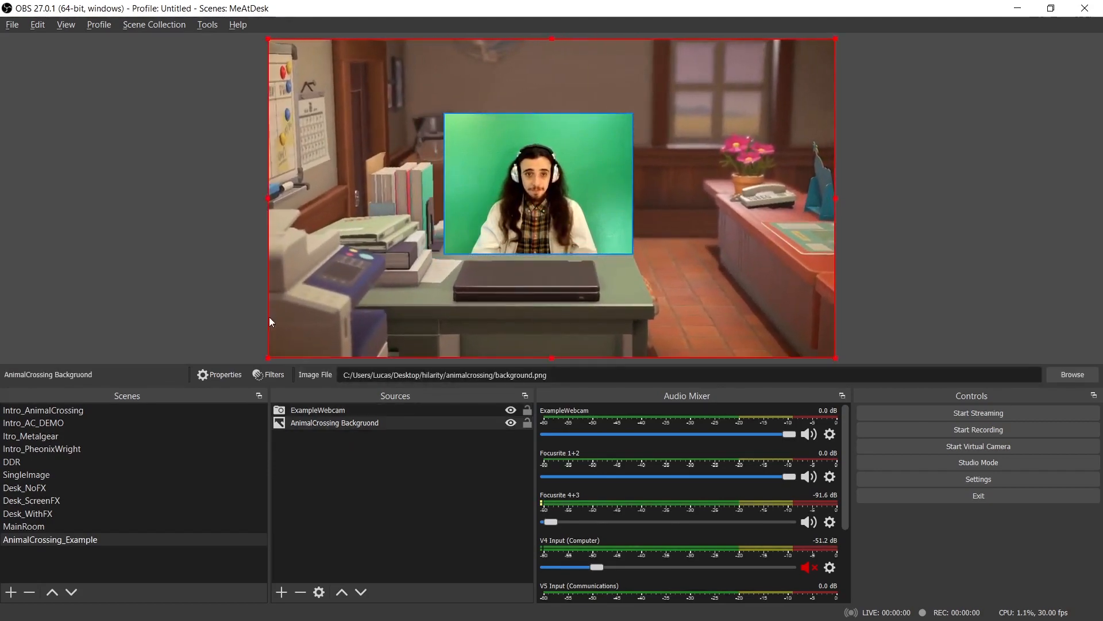
drag(558, 184, 614, 173)
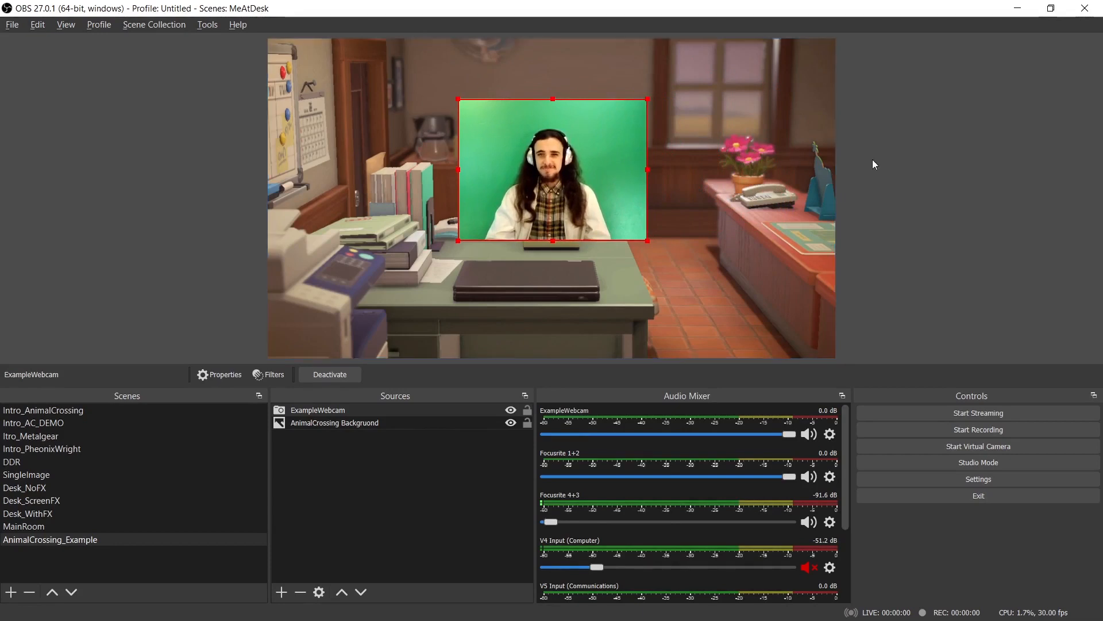
click(936, 161)
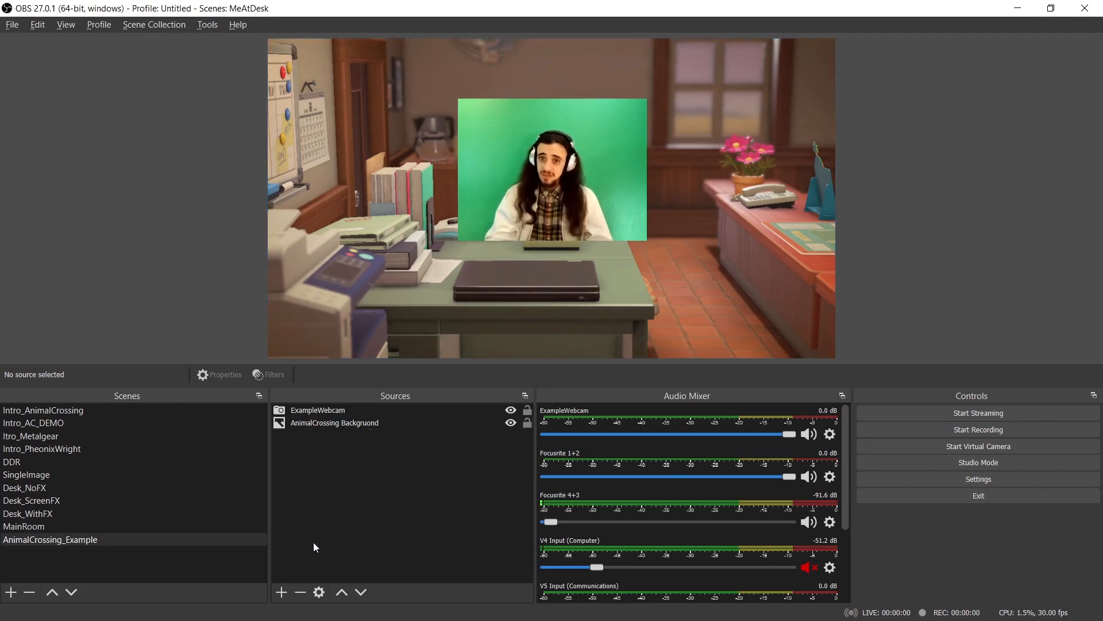
- Create a new image source named Desk_example in the scene
click(282, 592)
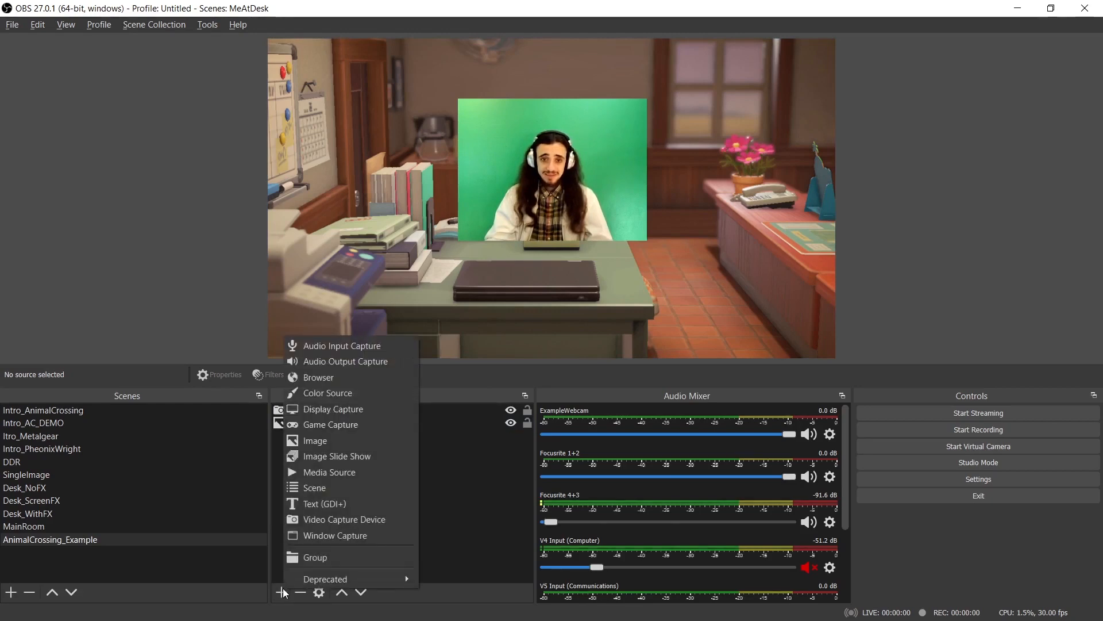
click(316, 446)
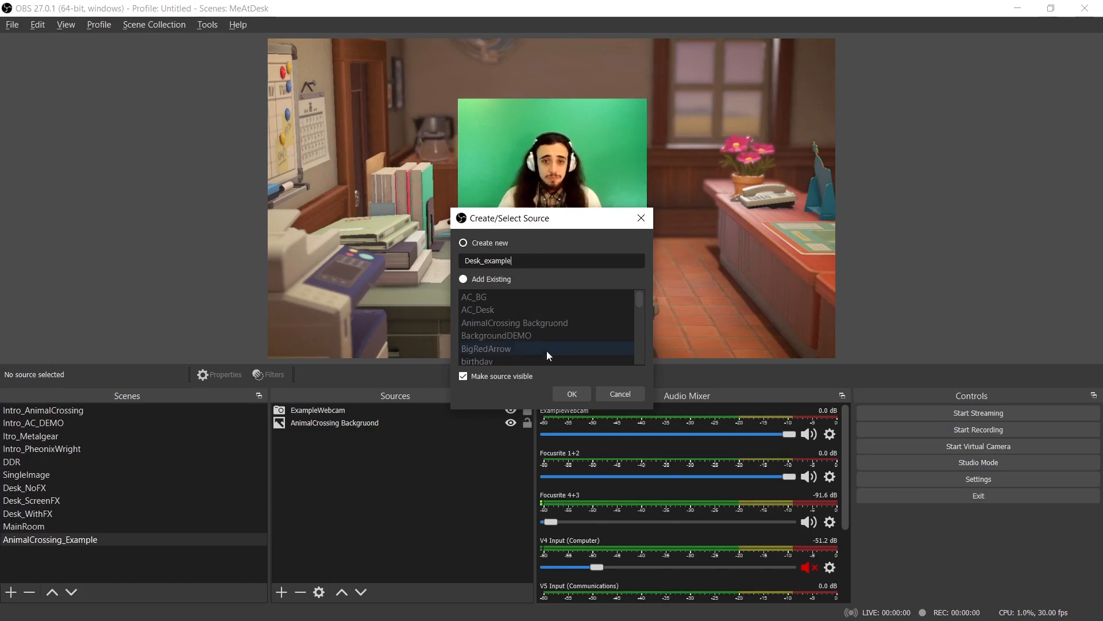
click(563, 392)
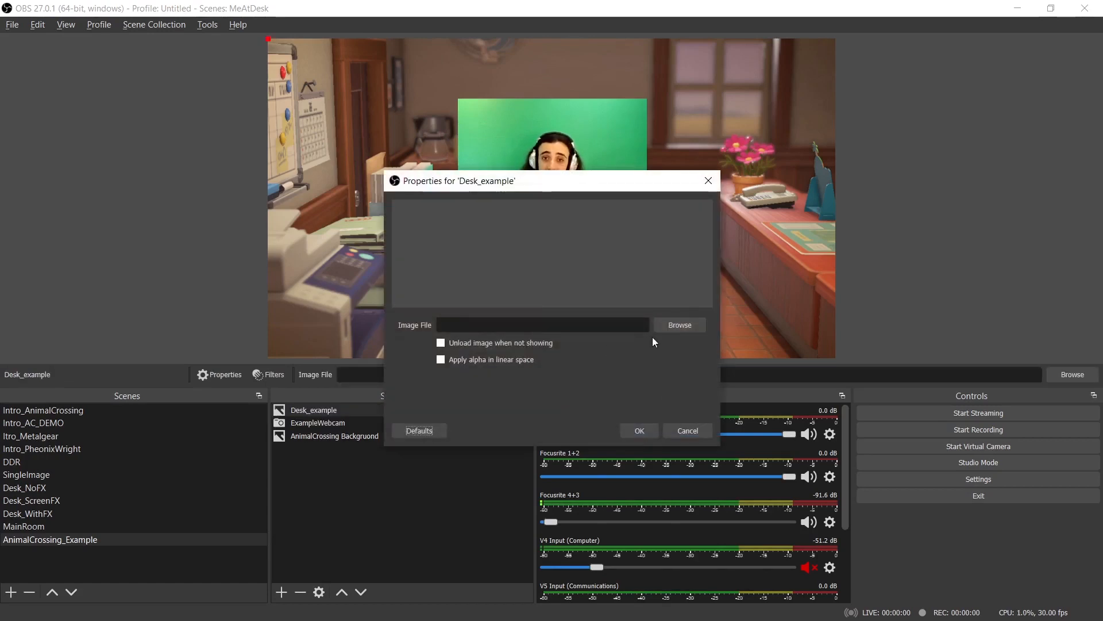
- Load the deskfront image from the animalcrossing folder into Desk_example and accept its properties
click(685, 328)
click(649, 123)
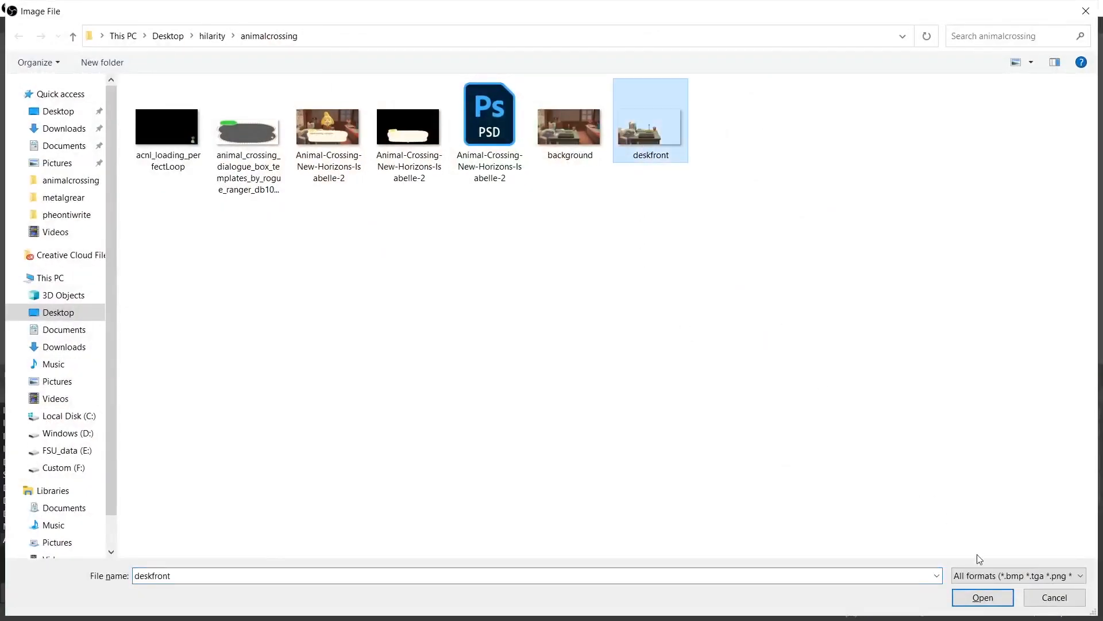
click(983, 598)
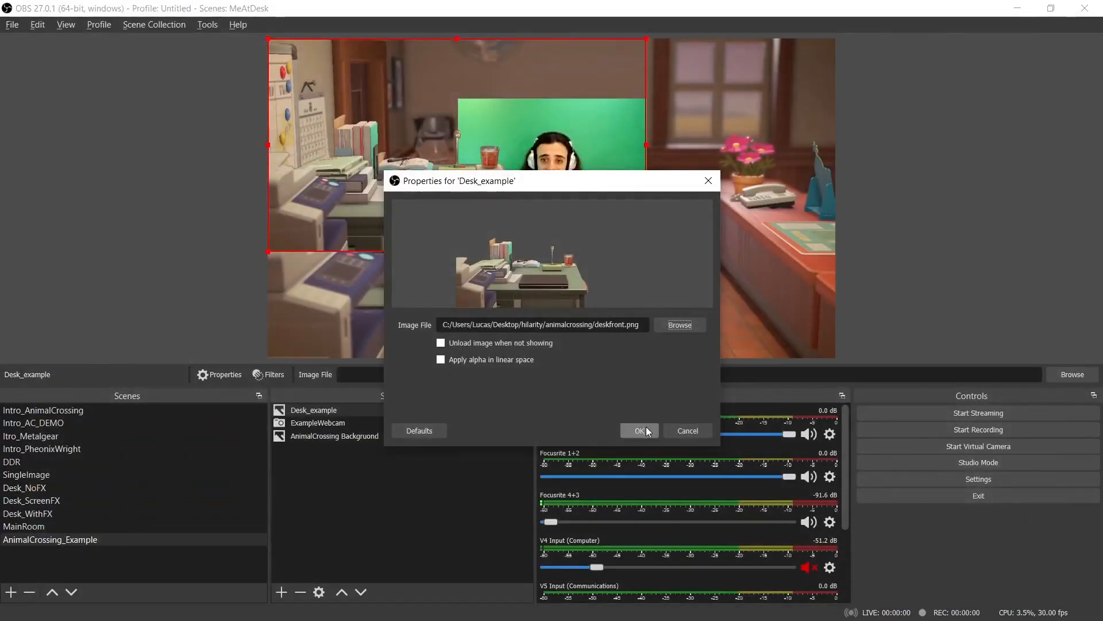
click(646, 431)
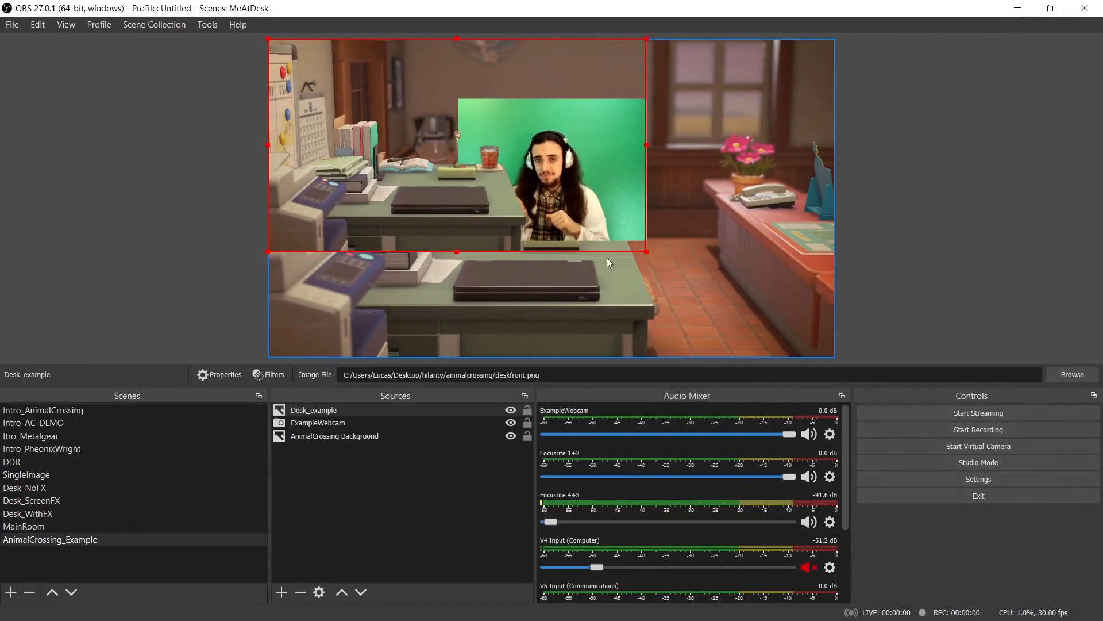
- Move the desk image to the canvas's lower-left corner and enlarge it to fill the whole canvas
drag(395, 205, 422, 298)
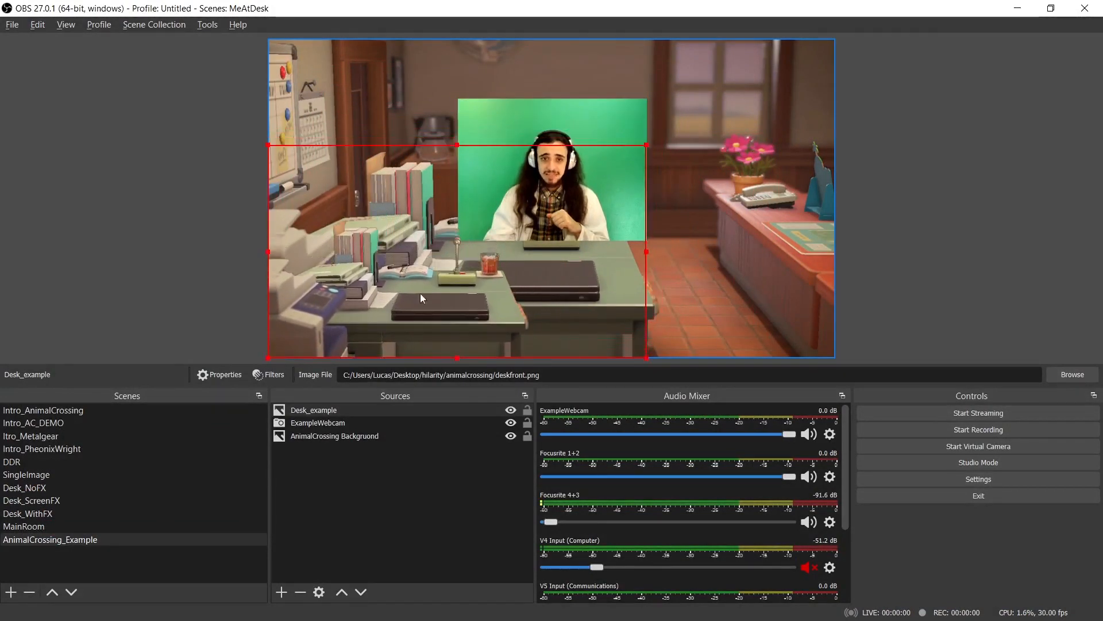
drag(647, 145, 837, 38)
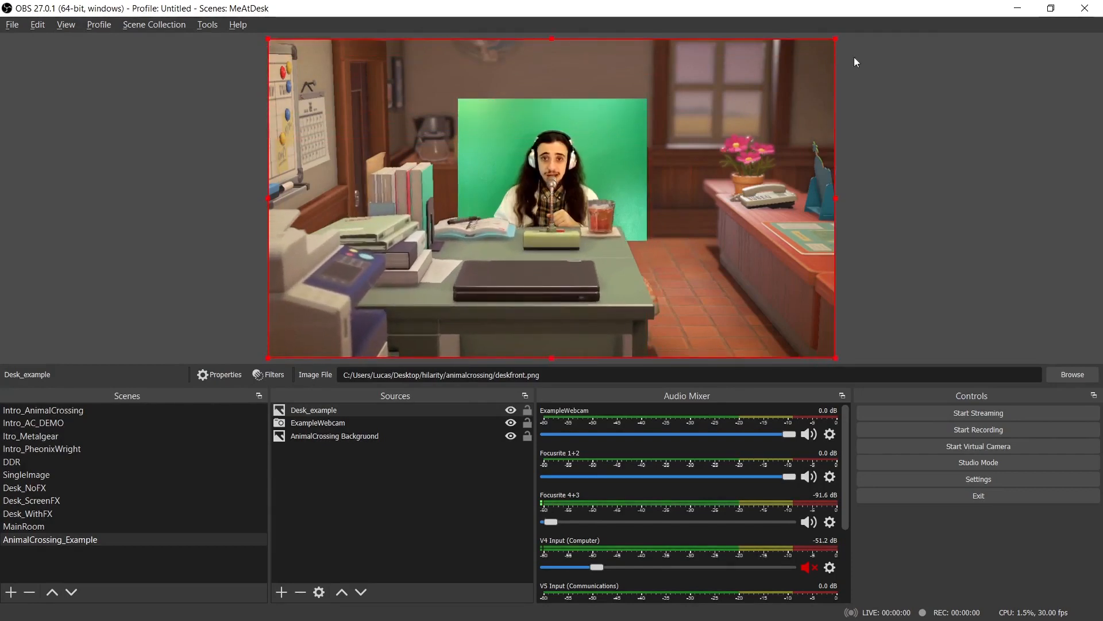
click(910, 105)
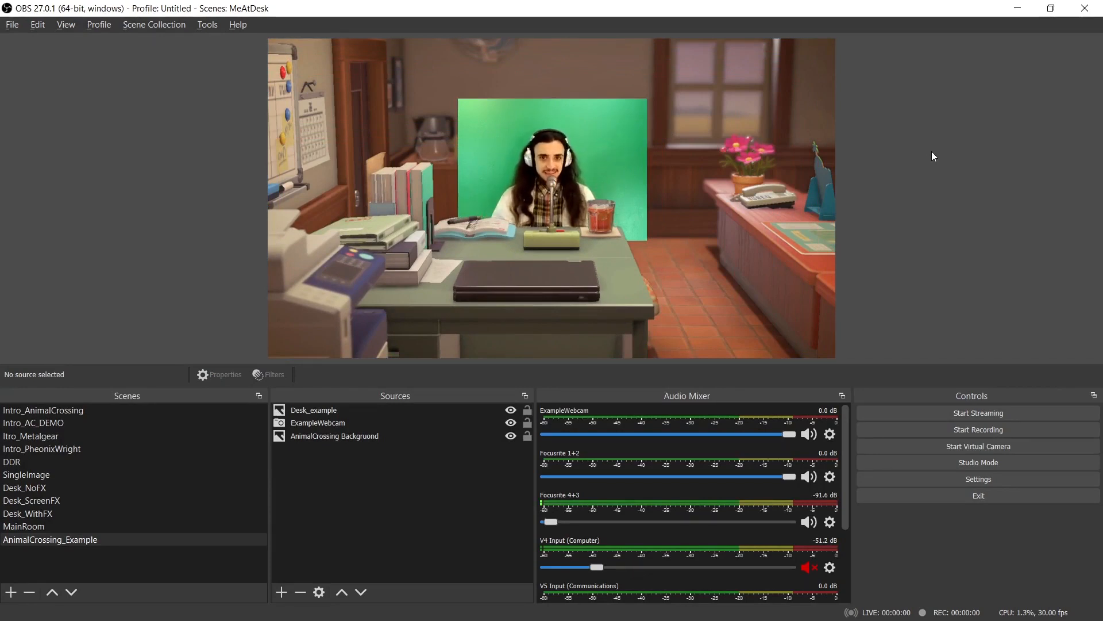
- Enlarge the ExampleWebcam picture and centre it behind the desk, with its lower edge hidden by the desktop
click(577, 172)
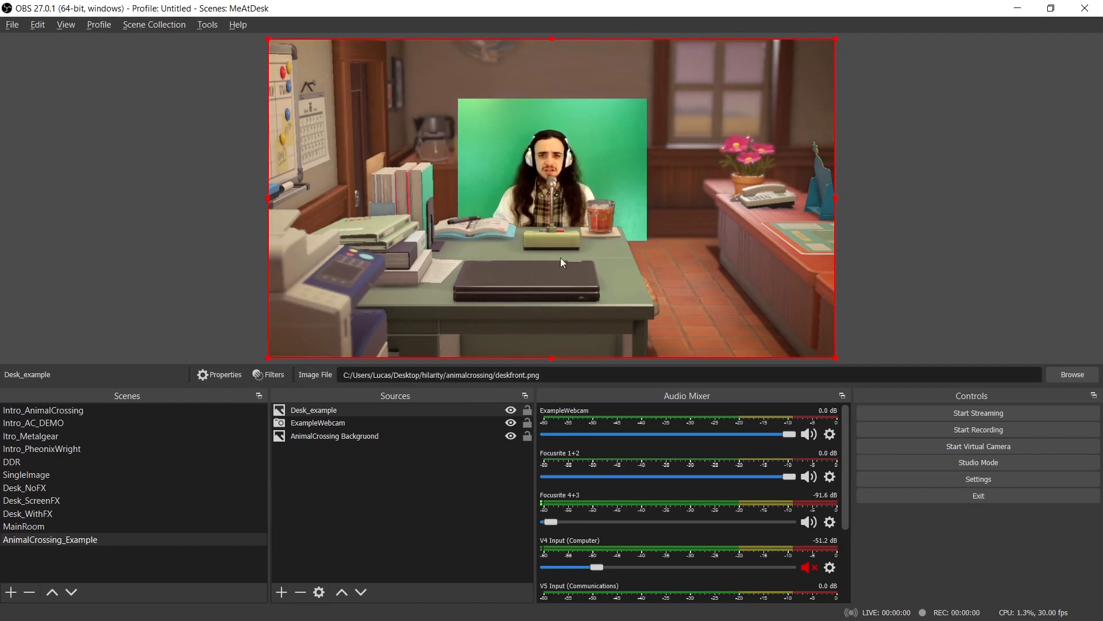
click(626, 160)
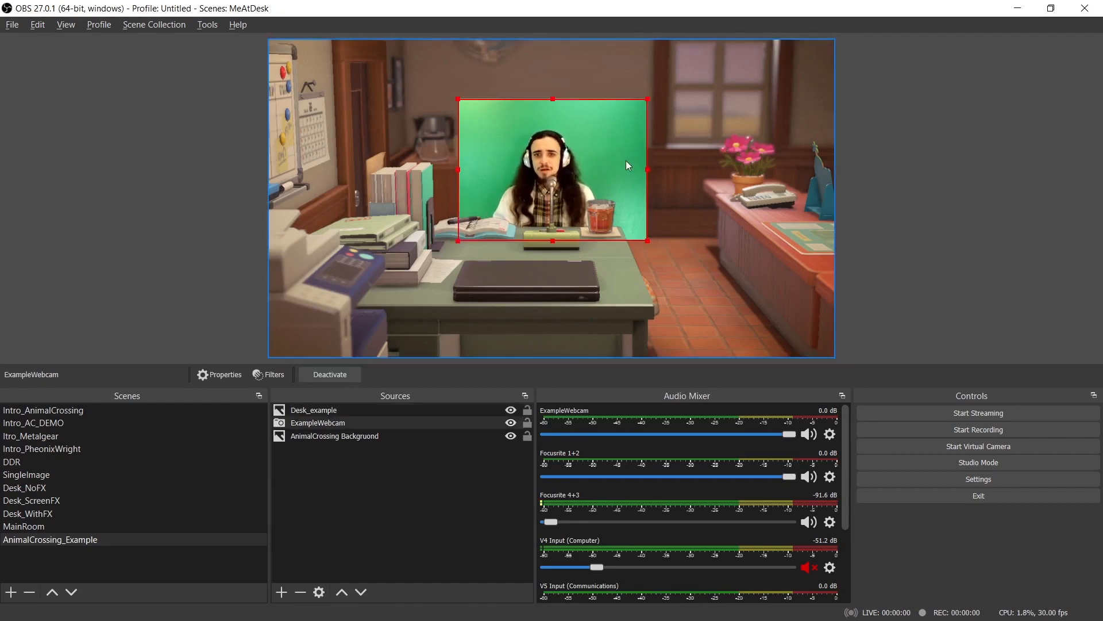
drag(456, 99, 395, 51)
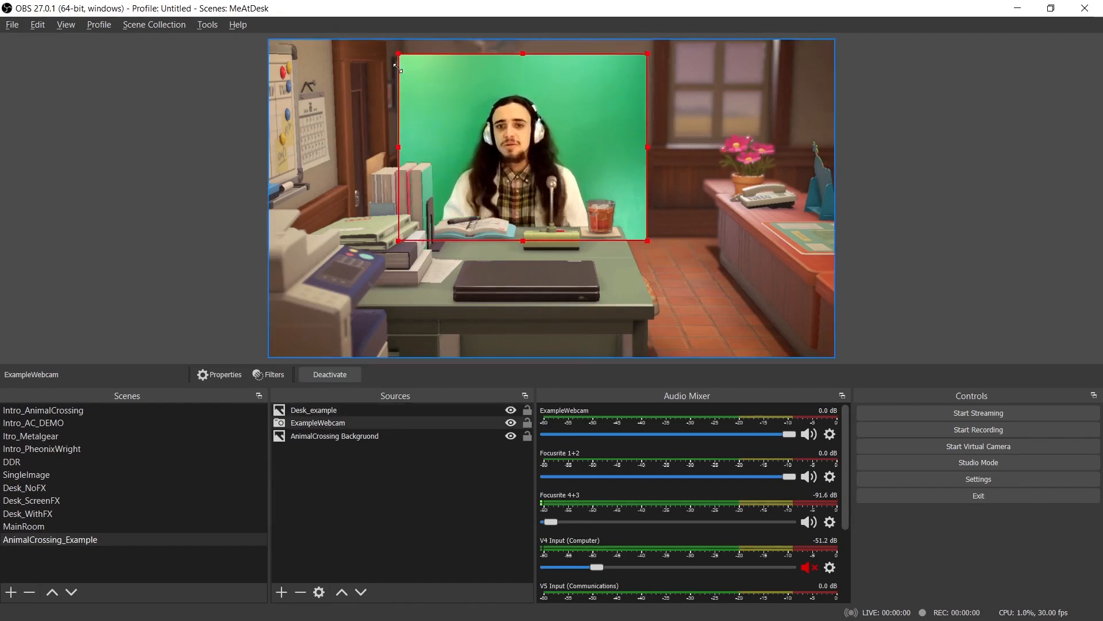
drag(495, 110, 530, 125)
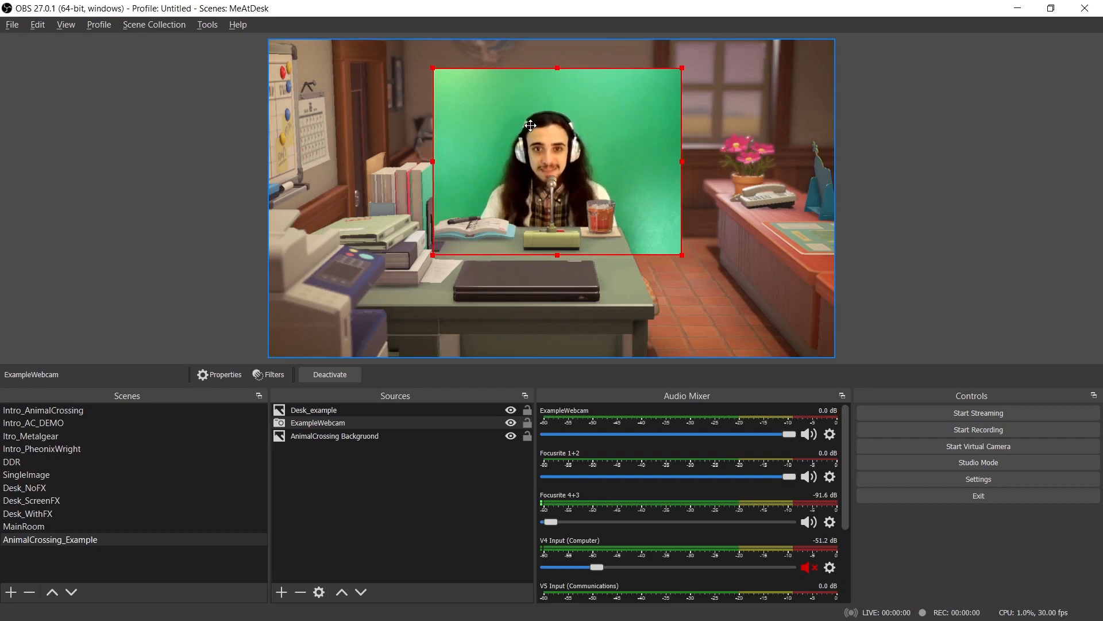
click(915, 154)
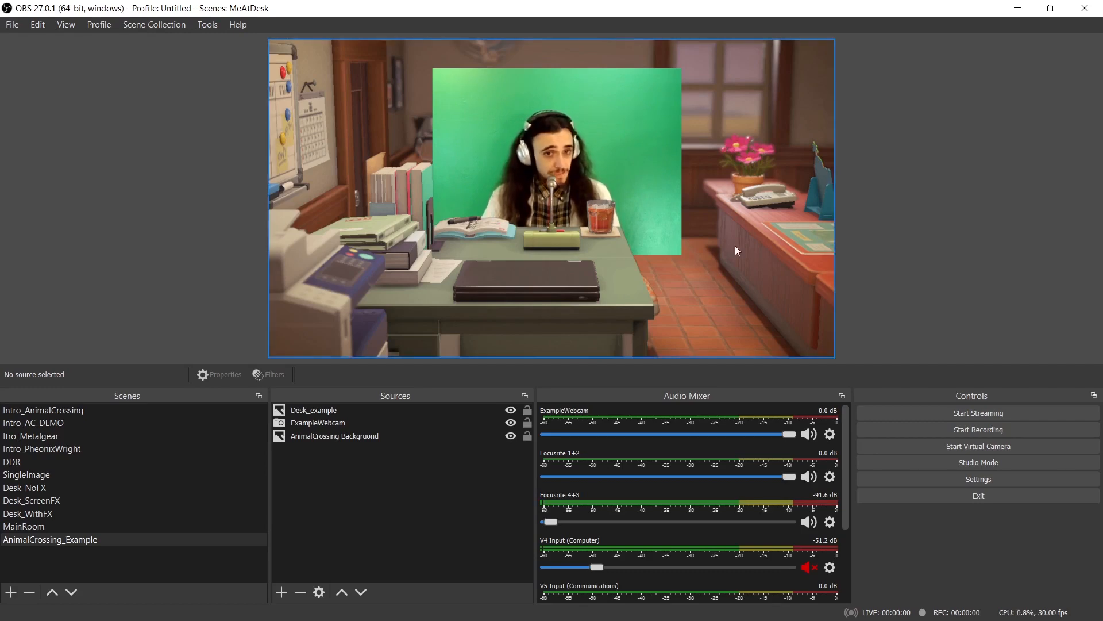
- Add a Chroma Key effect filter with the default name to ExampleWebcam
click(362, 426)
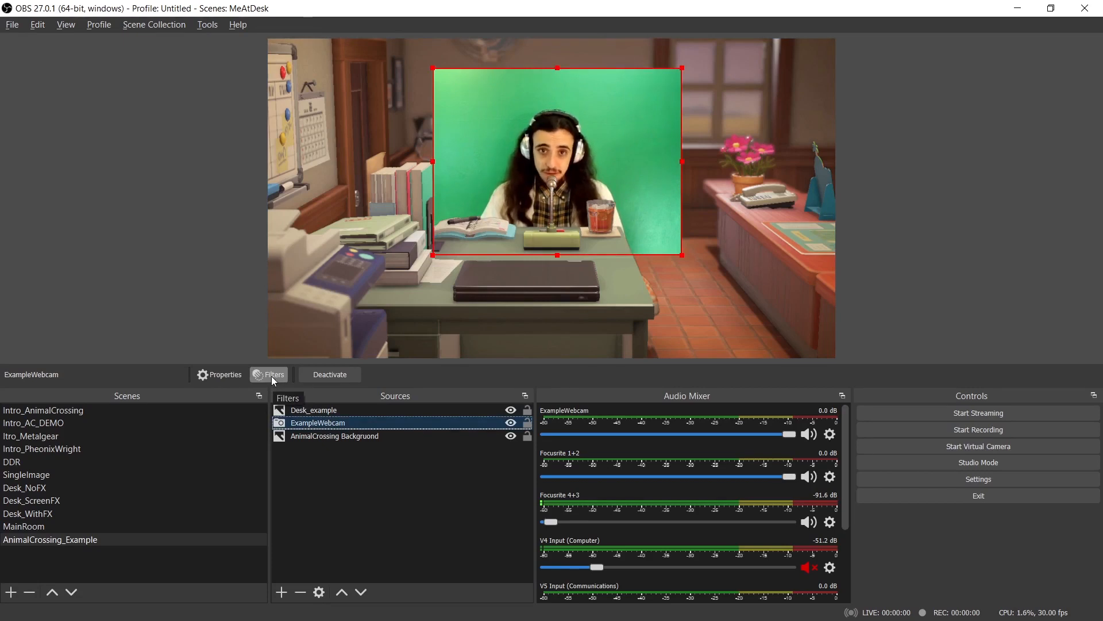
right_click(303, 424)
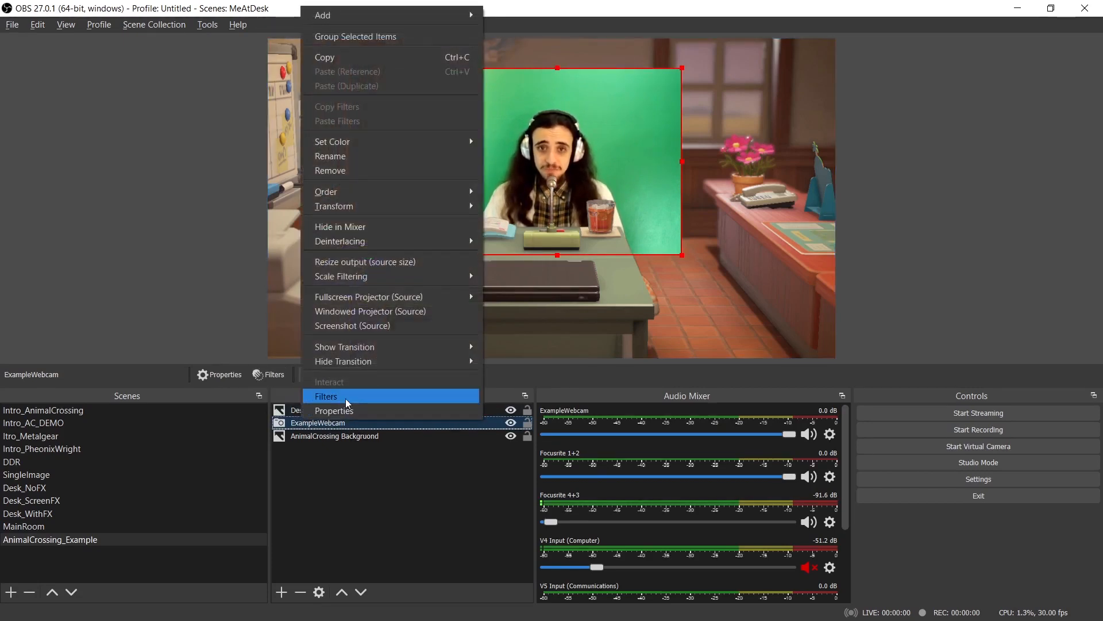
click(346, 399)
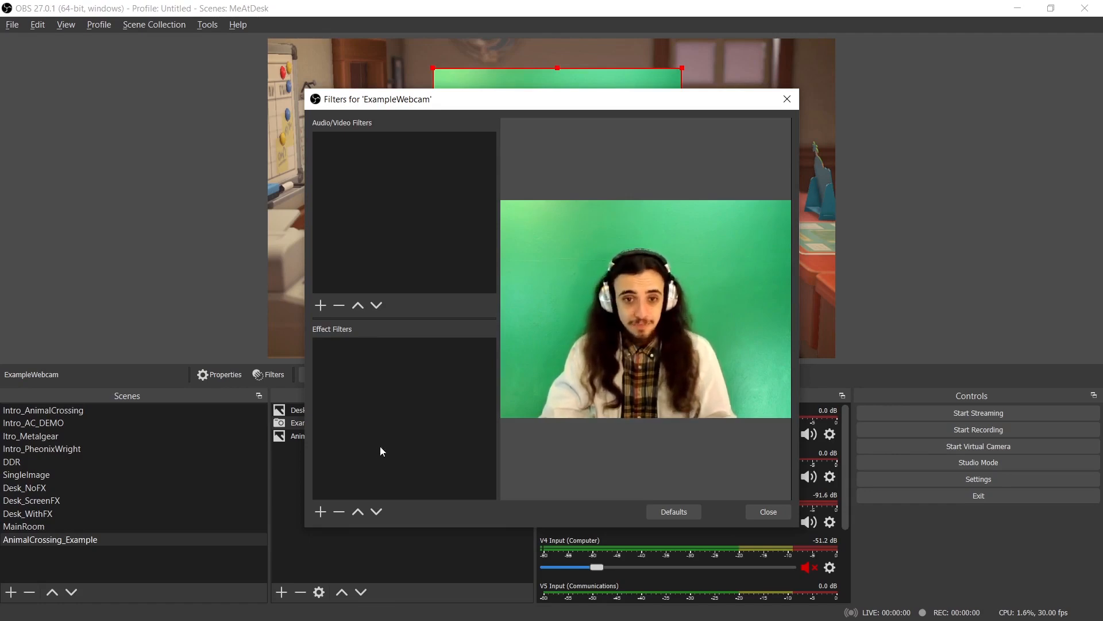
click(321, 511)
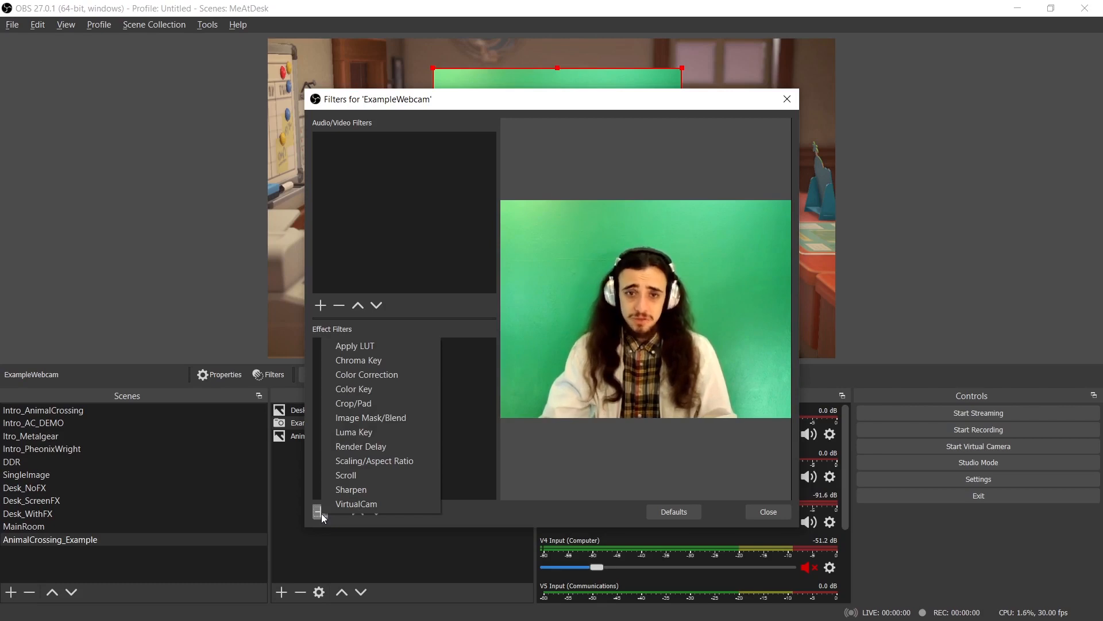
click(394, 362)
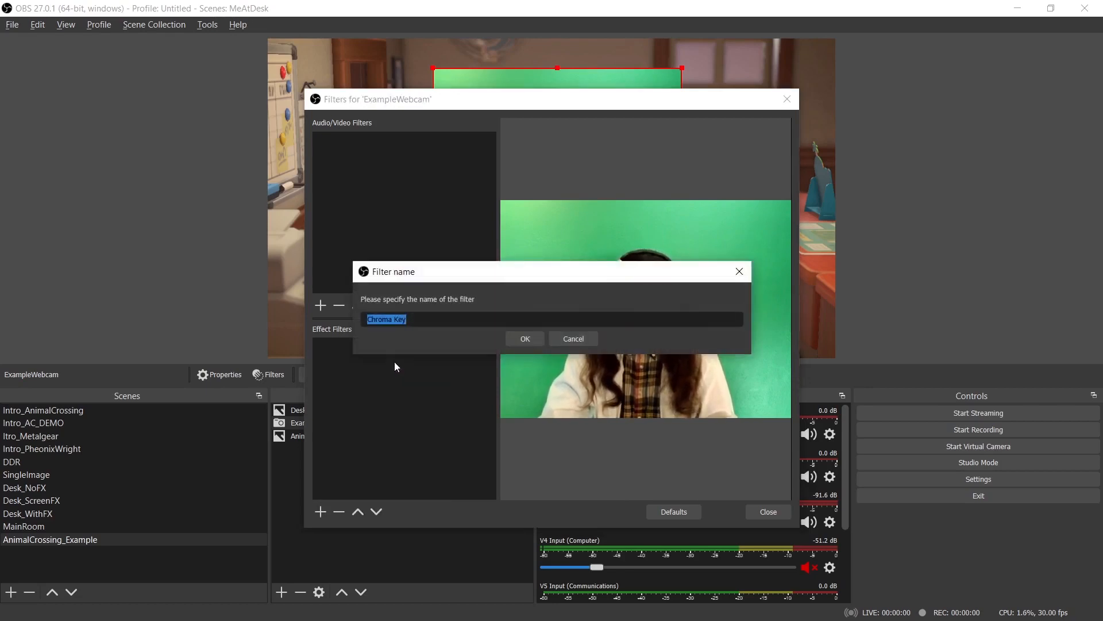
click(523, 339)
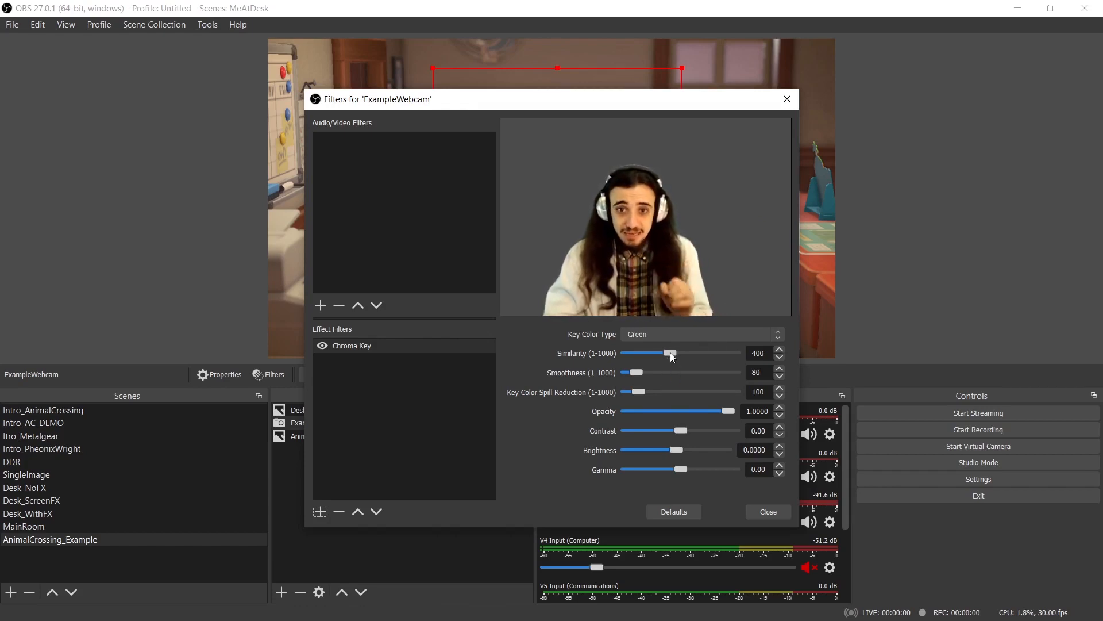
- Try a Chroma Key similarity of 595, settle on 406, and close the webcam's filters
mouse_move(670, 353)
mouse_down()
mouse_move(692, 353)
mouse_move(624, 354)
mouse_move(690, 357)
mouse_up()
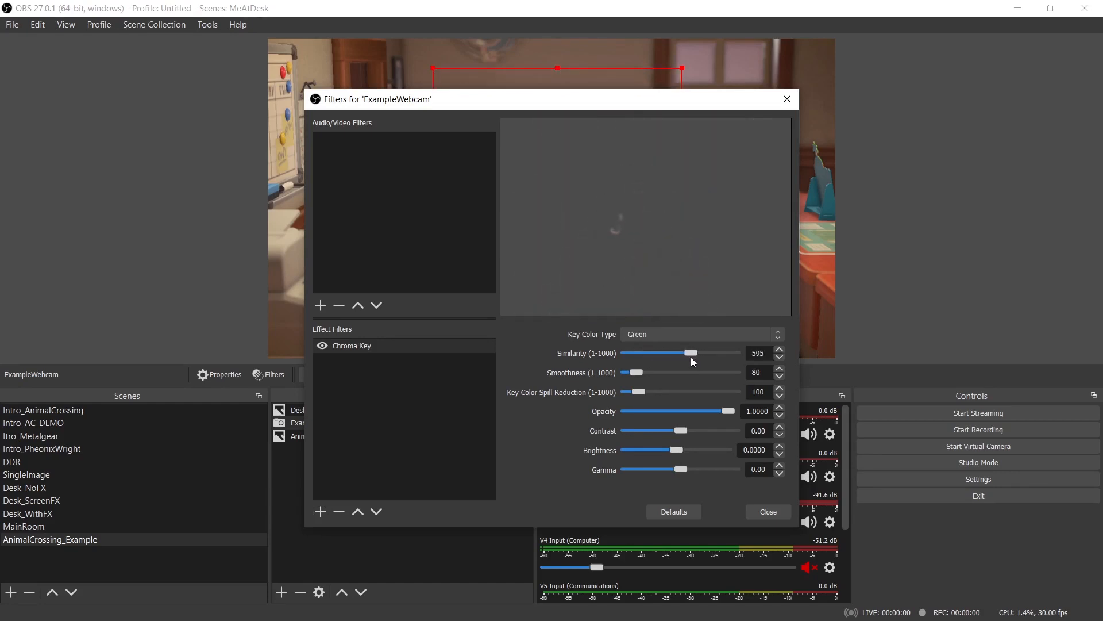
drag(691, 357, 670, 355)
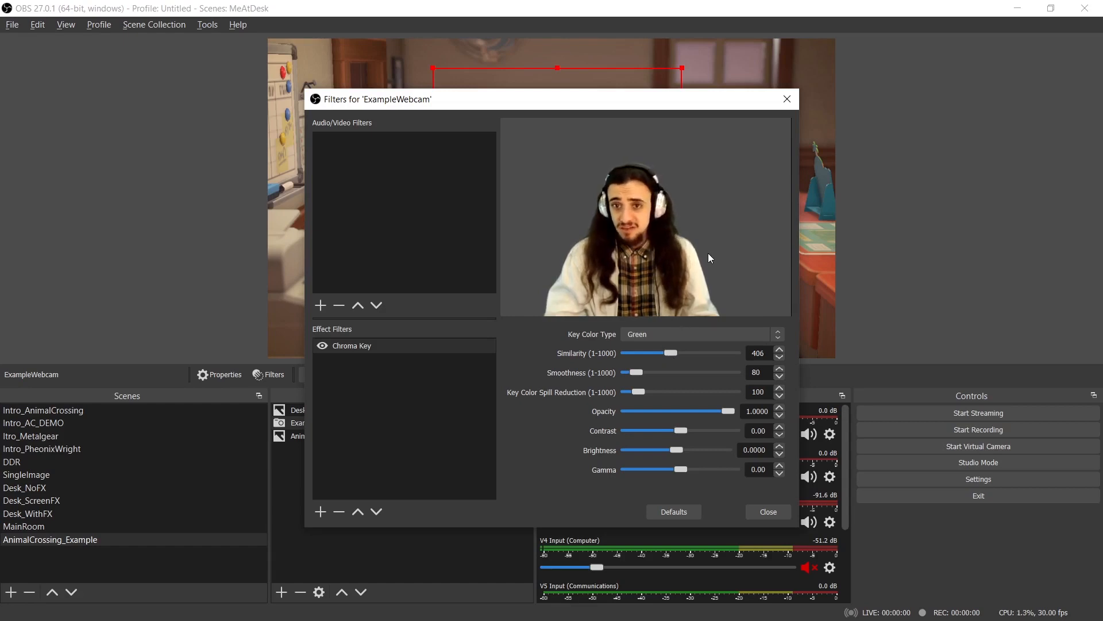
click(769, 511)
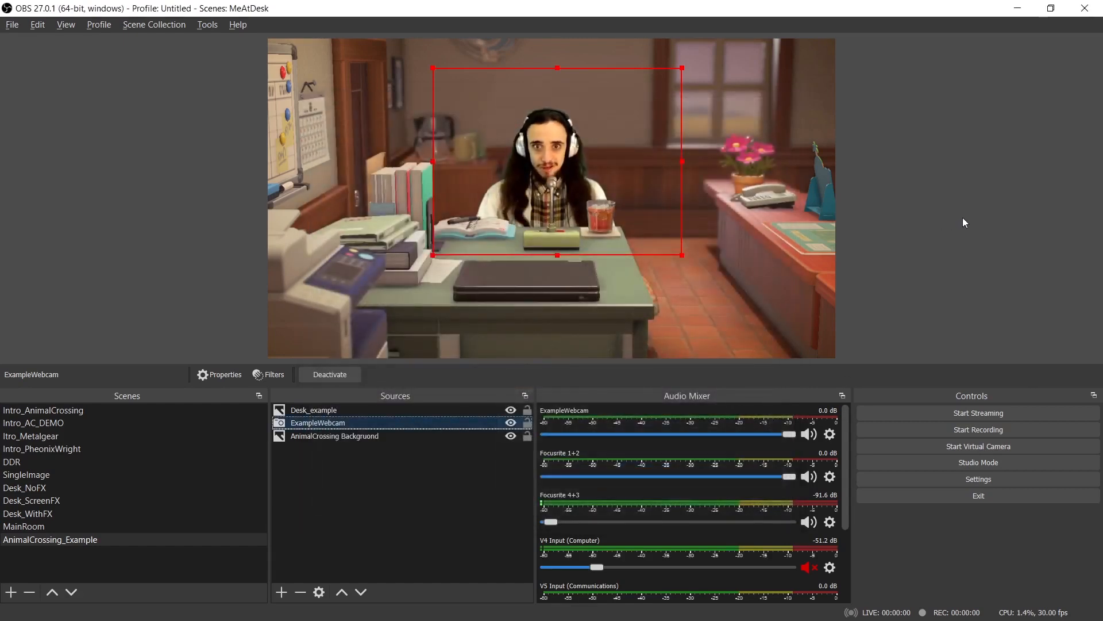
click(995, 200)
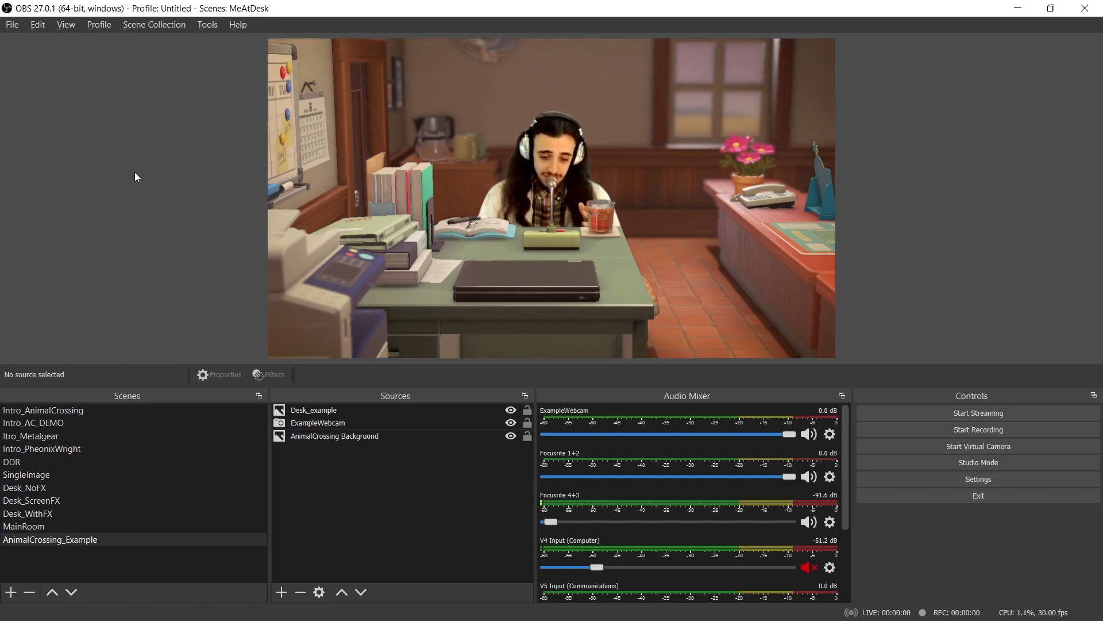
- Open the Cloud Closed Captions preview and place its window beside the scene's canvas
click(210, 31)
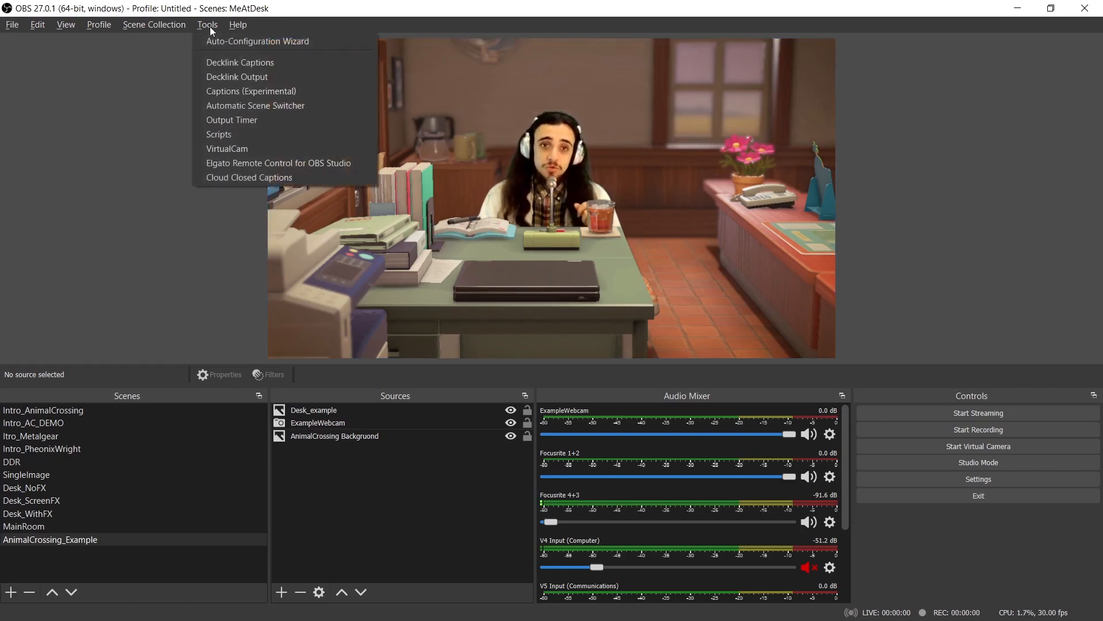
click(296, 181)
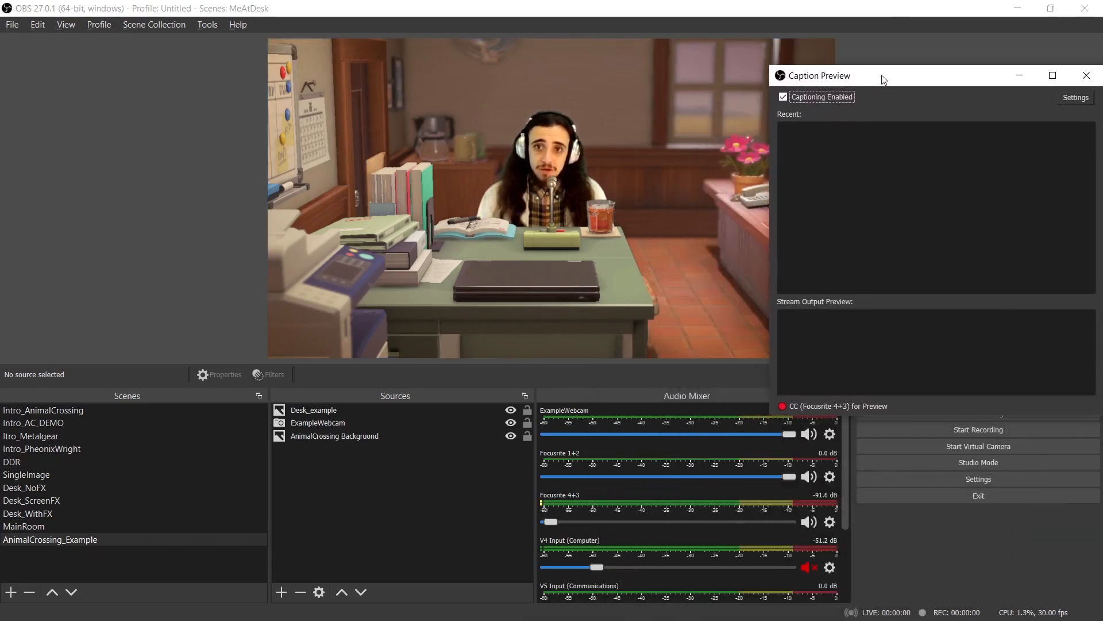
drag(888, 79, 865, 78)
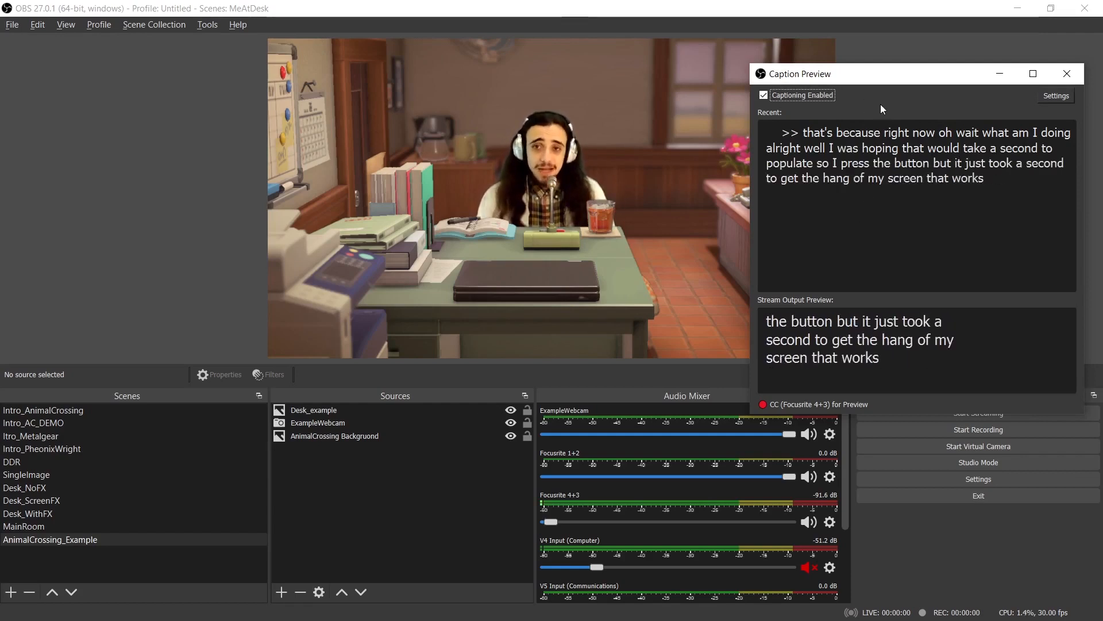
- Examine the general caption settings, including language, line breaks, profanity filter and capitalization, and close them
click(1046, 97)
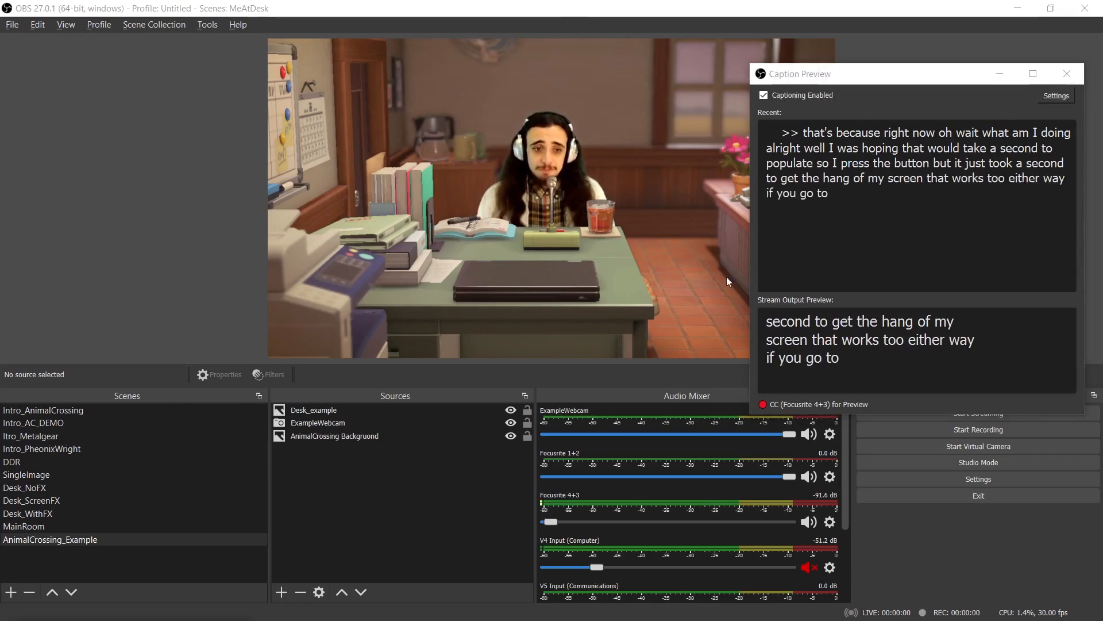
drag(227, 596, 227, 32)
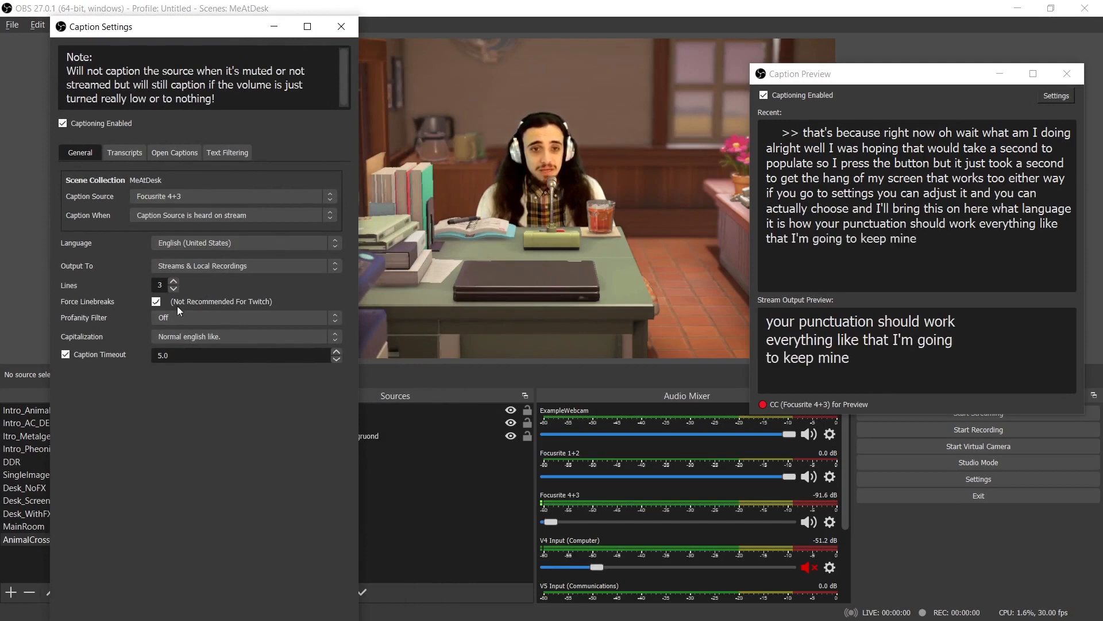
click(342, 27)
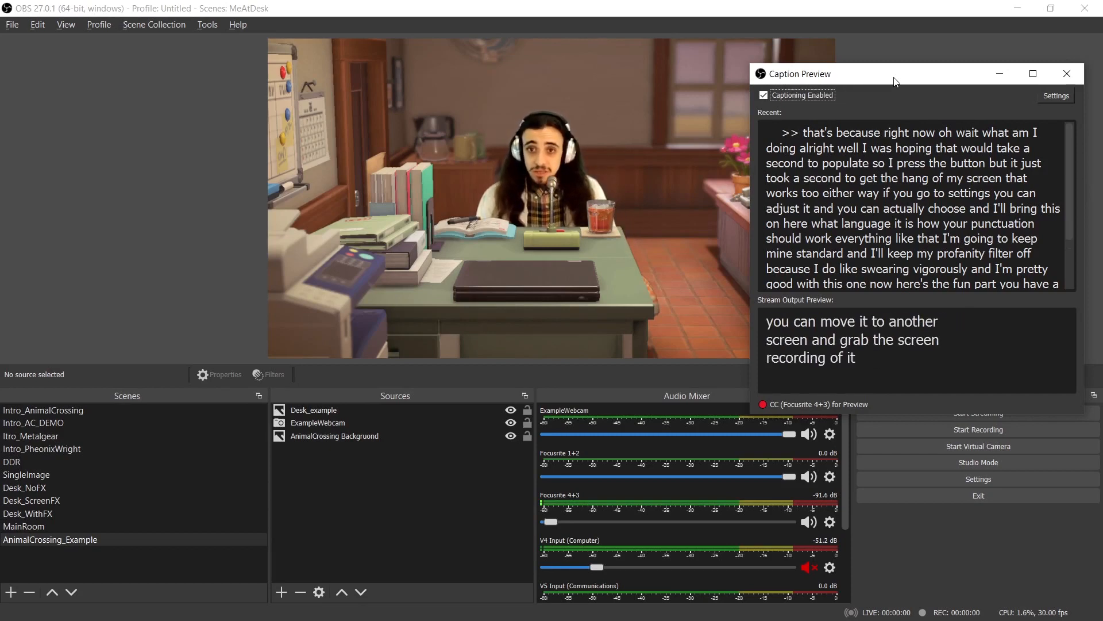
- Move the Caption Preview window off this screen onto another monitor
drag(895, 78, 912, 46)
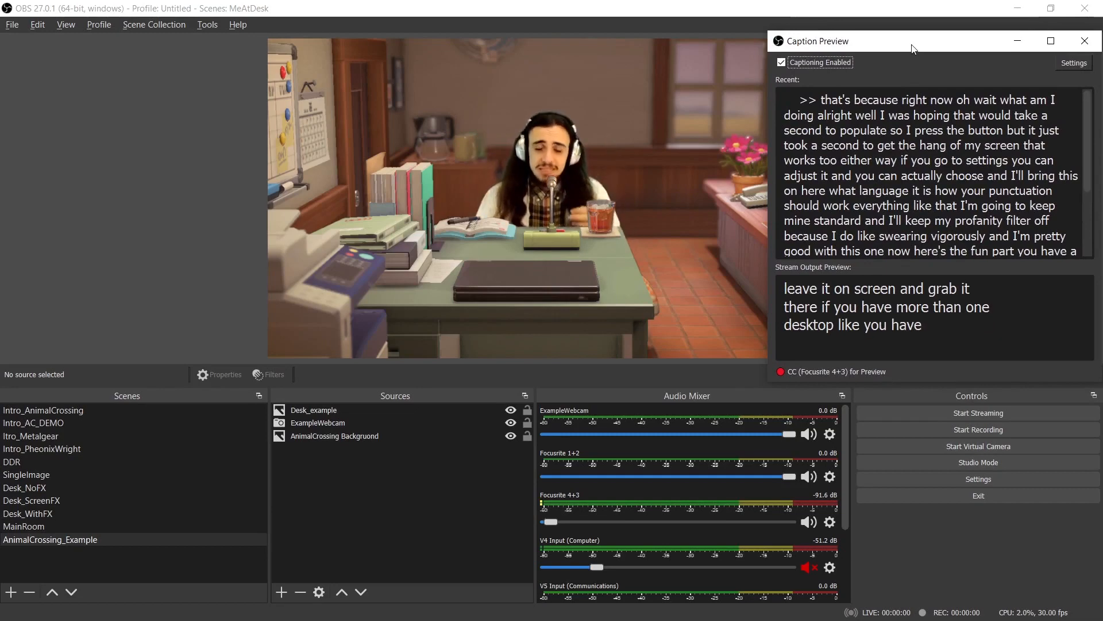
drag(914, 48, 1102, 97)
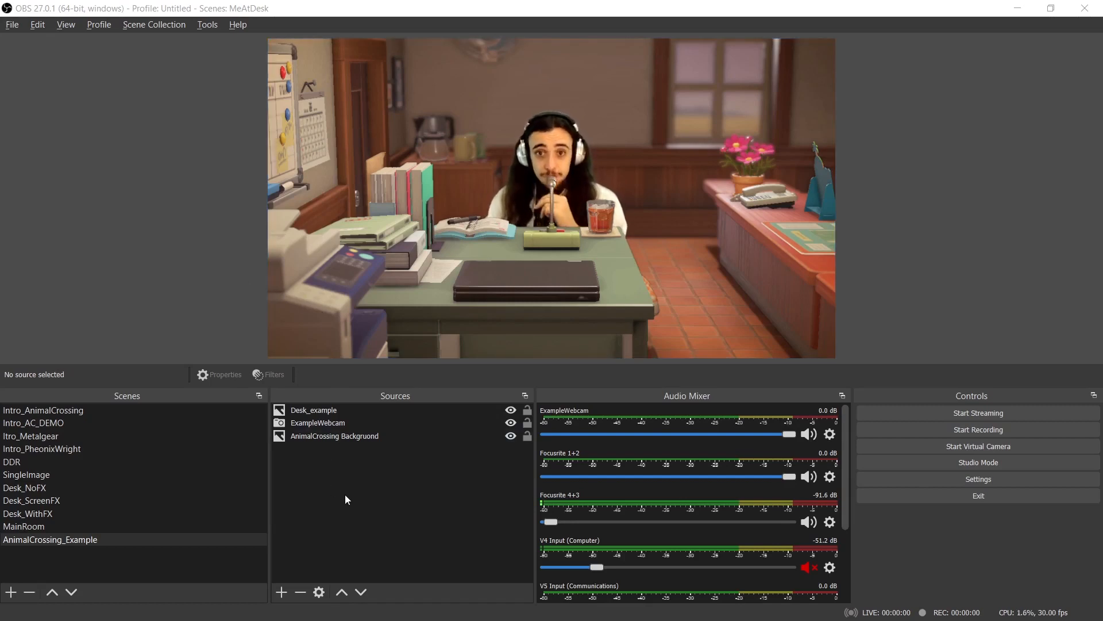
- Create a new Display Capture source named CaptionsExample in the AnimalCrossing_Example scene
click(282, 592)
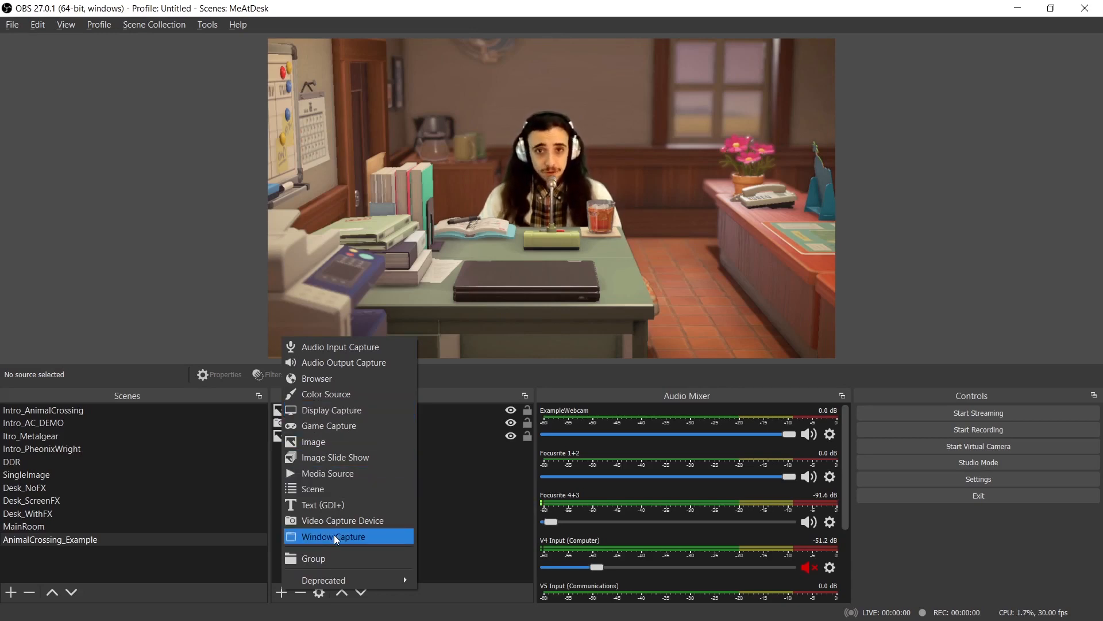
click(352, 412)
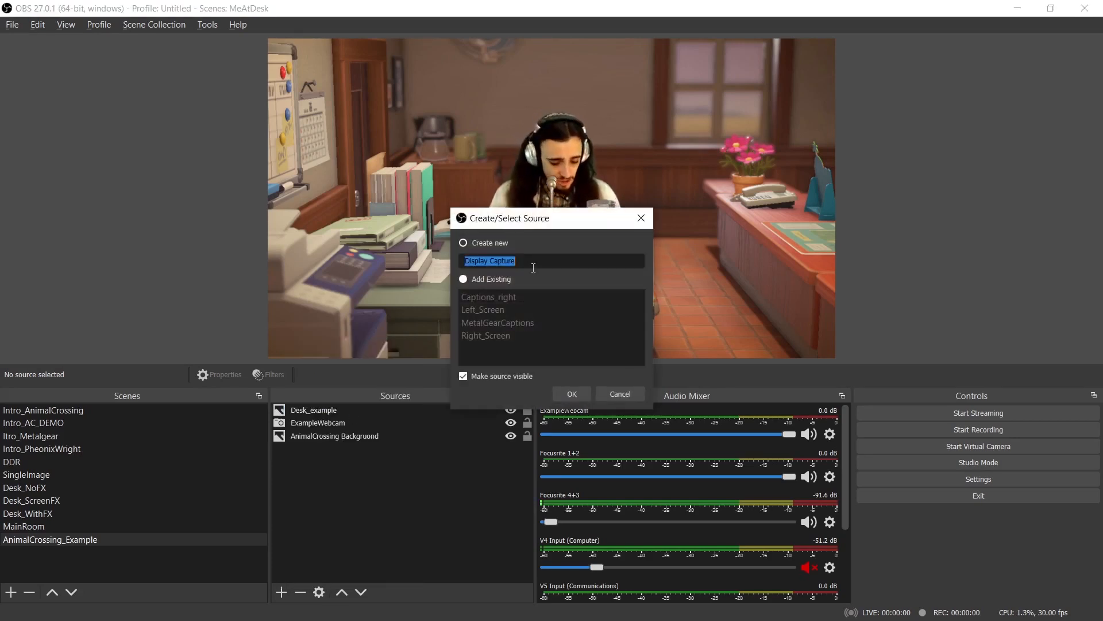
text(CaptionsExa)
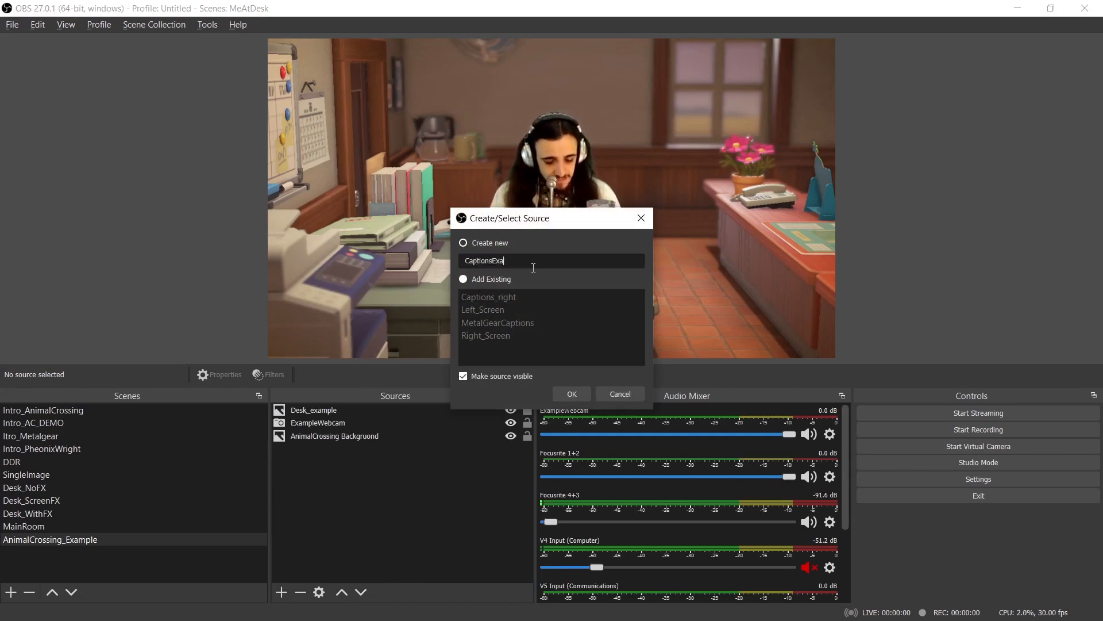
text(mple)
click(571, 393)
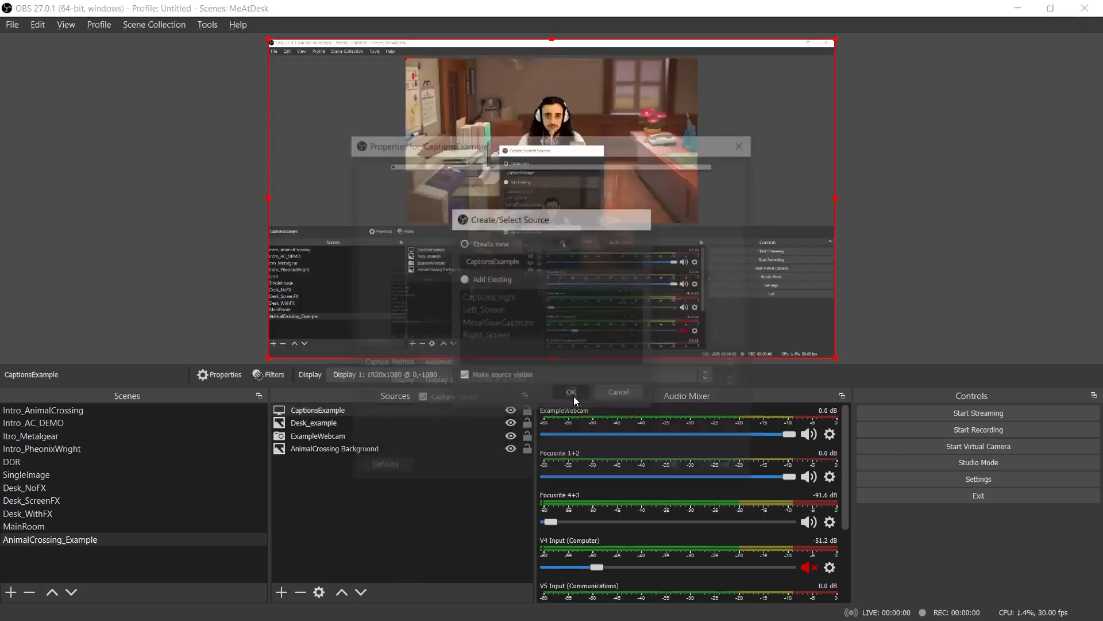
- Set the CaptionsExample source to capture Display 2 (1280x1024 @ 1920,-937) and confirm its properties
click(511, 381)
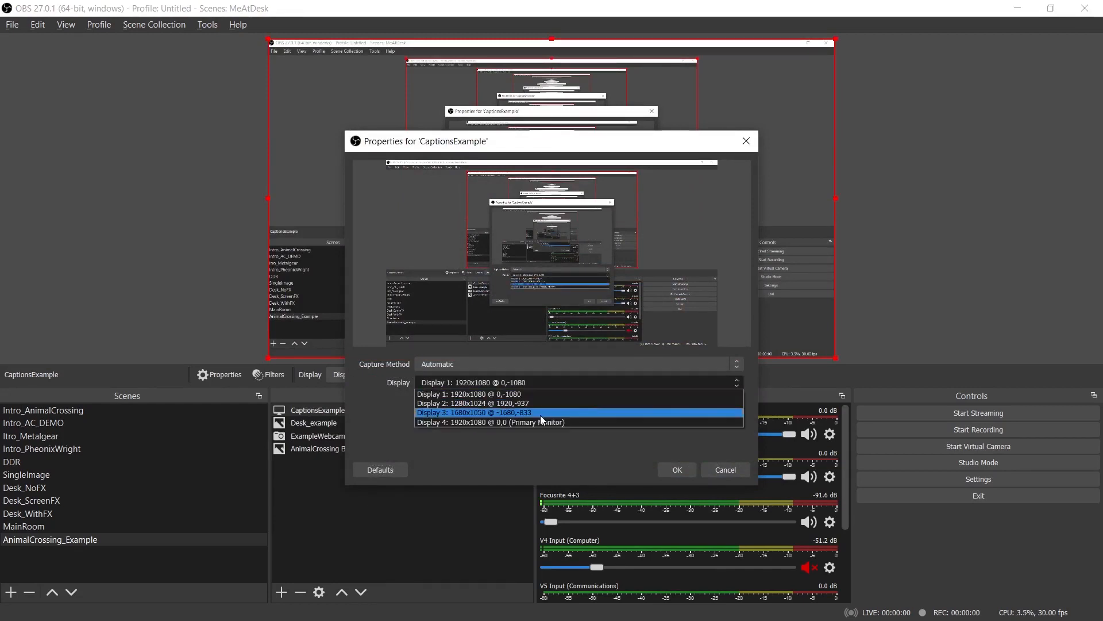
click(541, 414)
click(532, 381)
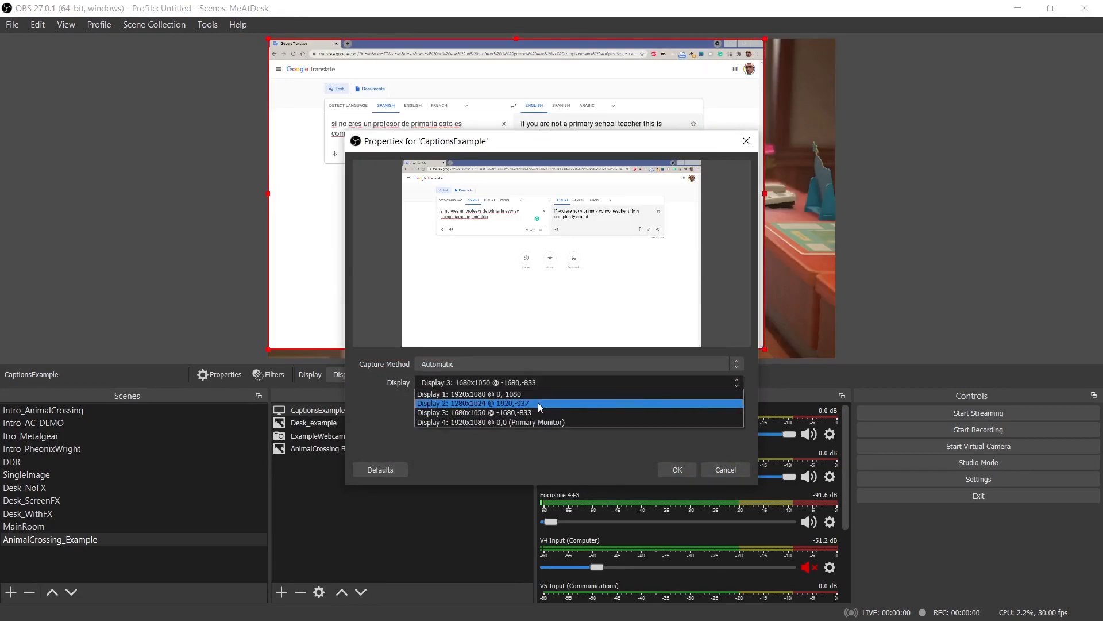
click(538, 402)
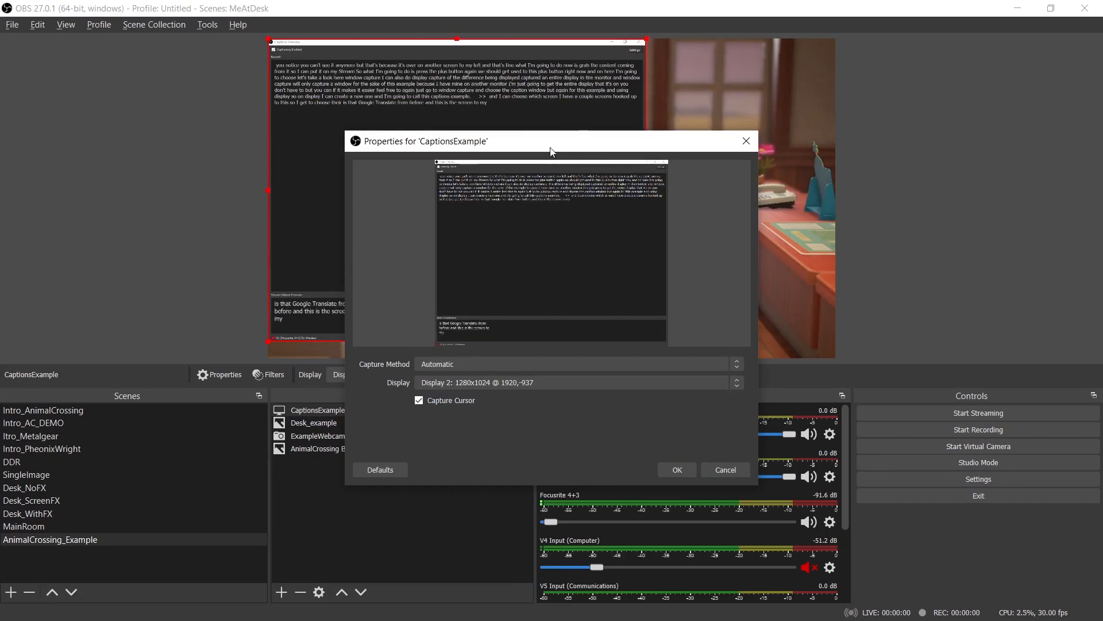
drag(551, 149, 880, 77)
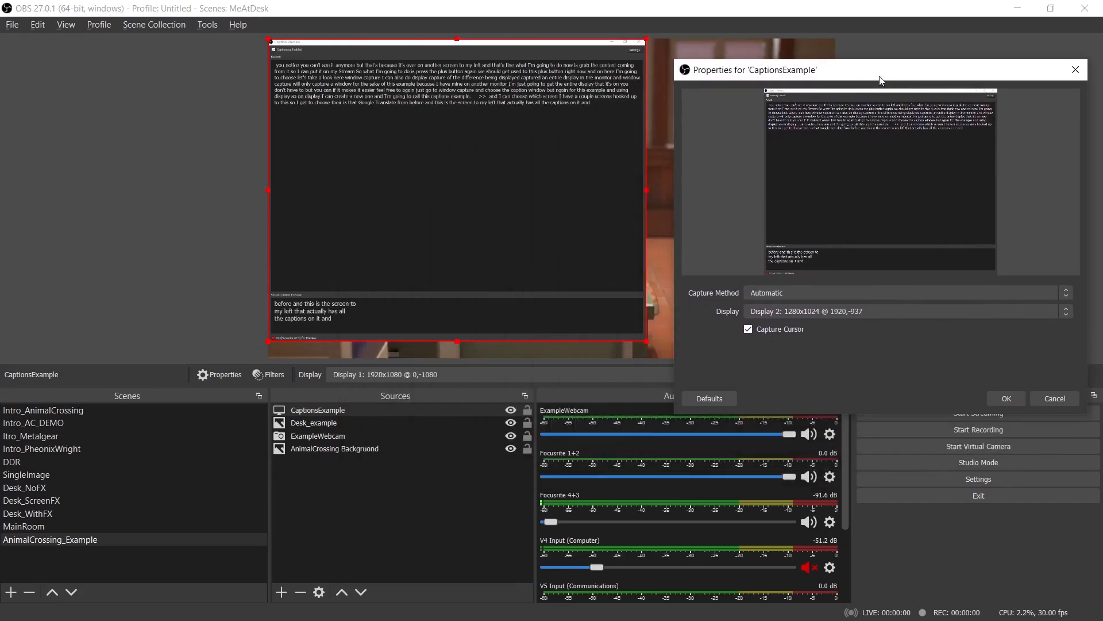
click(1002, 399)
- Move the captions capture around the canvas and place it over the middle of the scene
drag(507, 190, 825, 179)
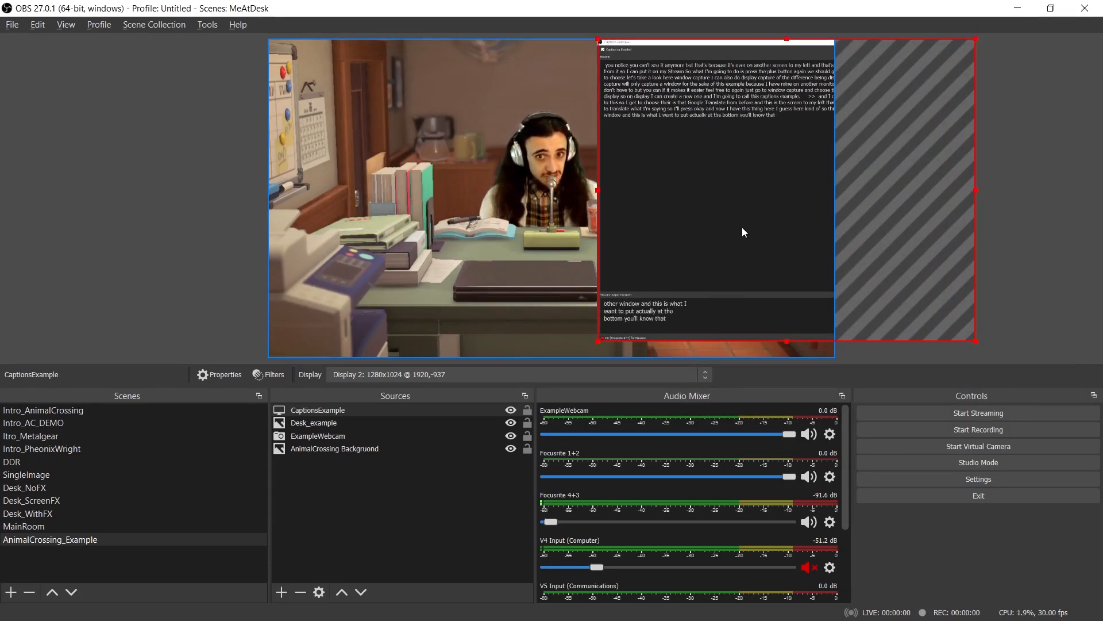
drag(742, 229, 747, 74)
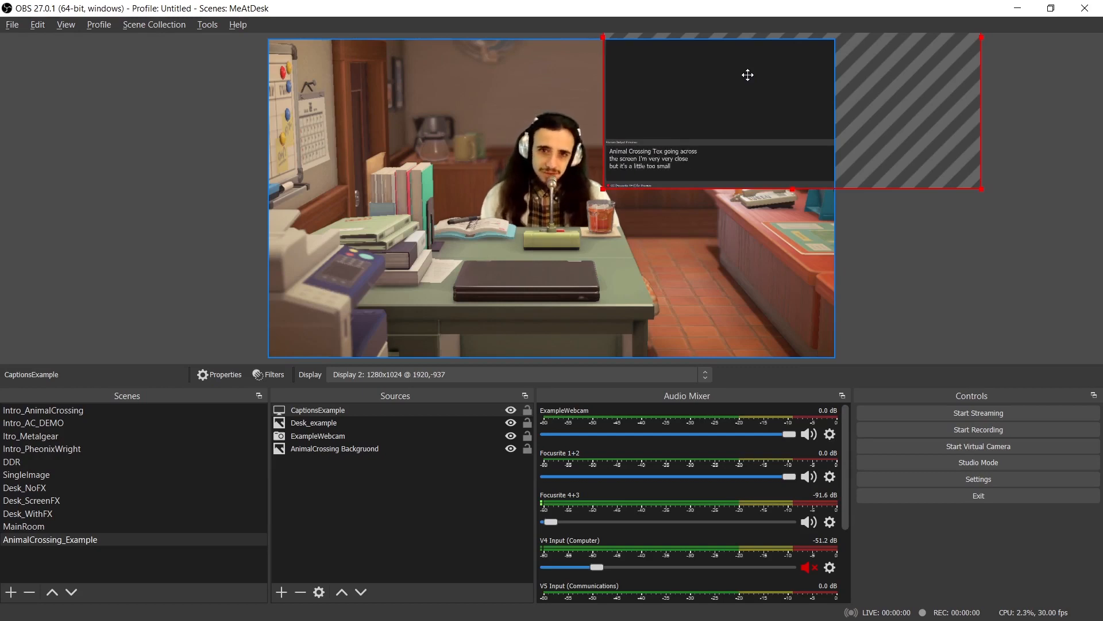
drag(746, 74, 466, 269)
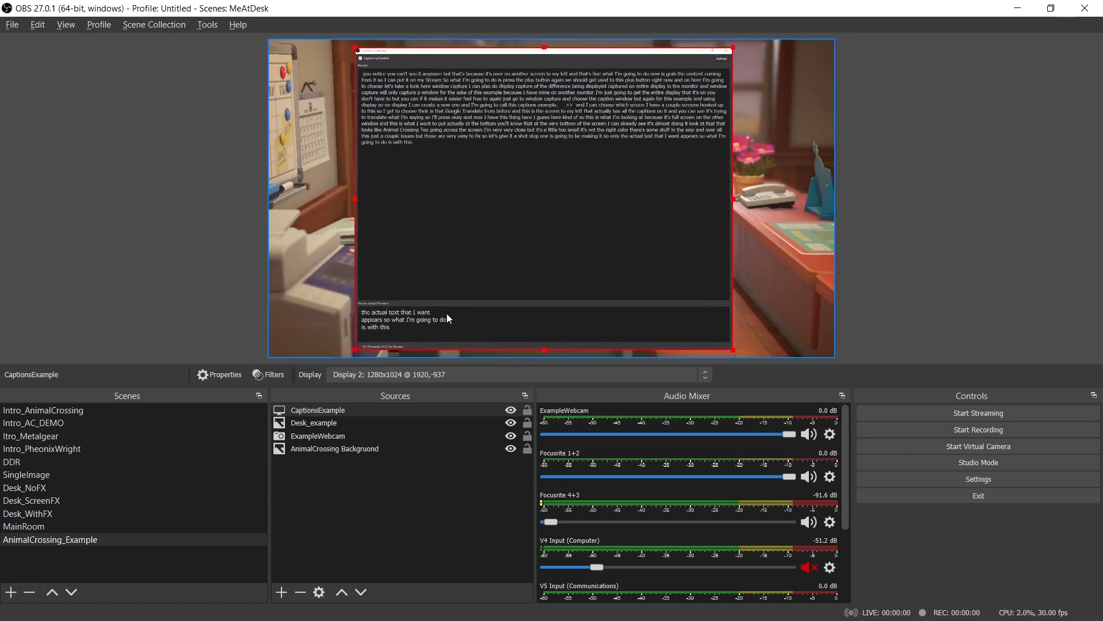
- Add a Crop/Pad filter to the CaptionsExample source, keeping the default filter name
right_click(316, 416)
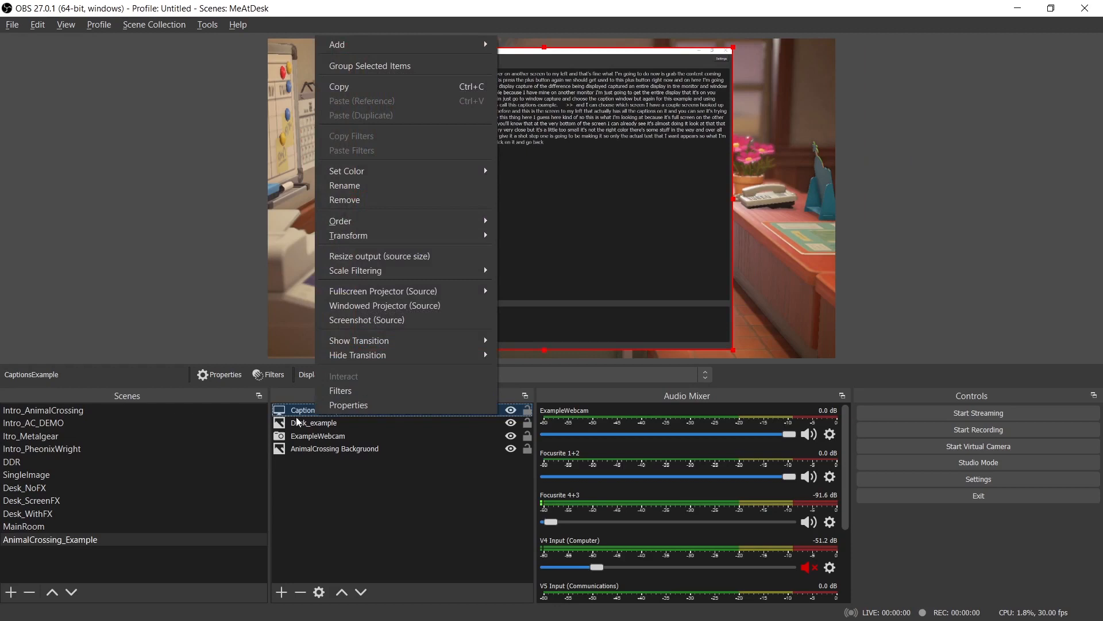
click(347, 392)
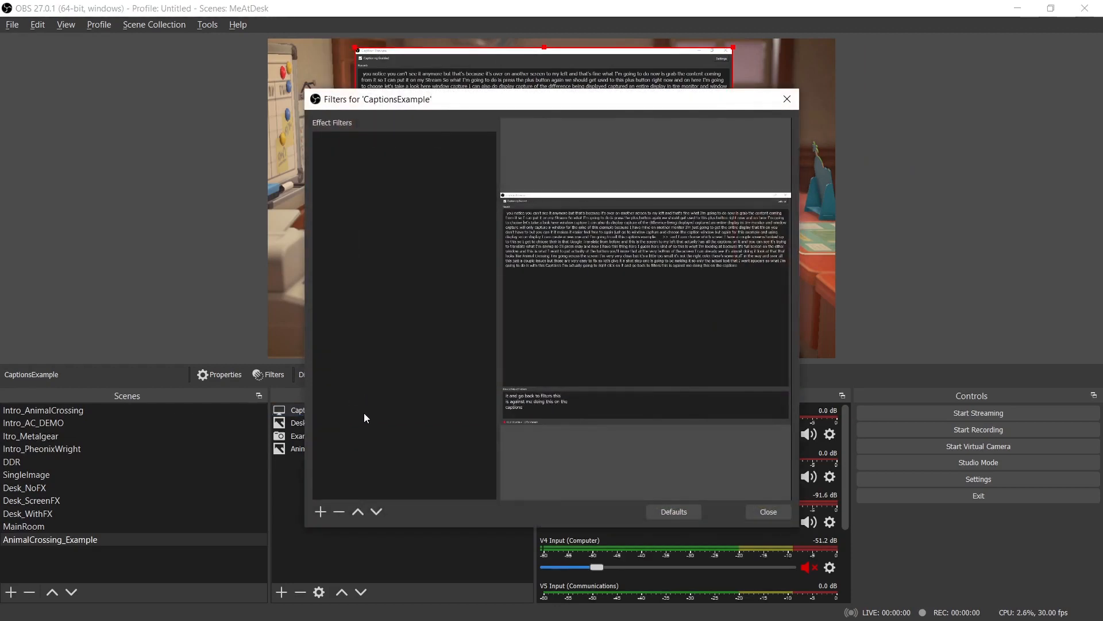
click(321, 511)
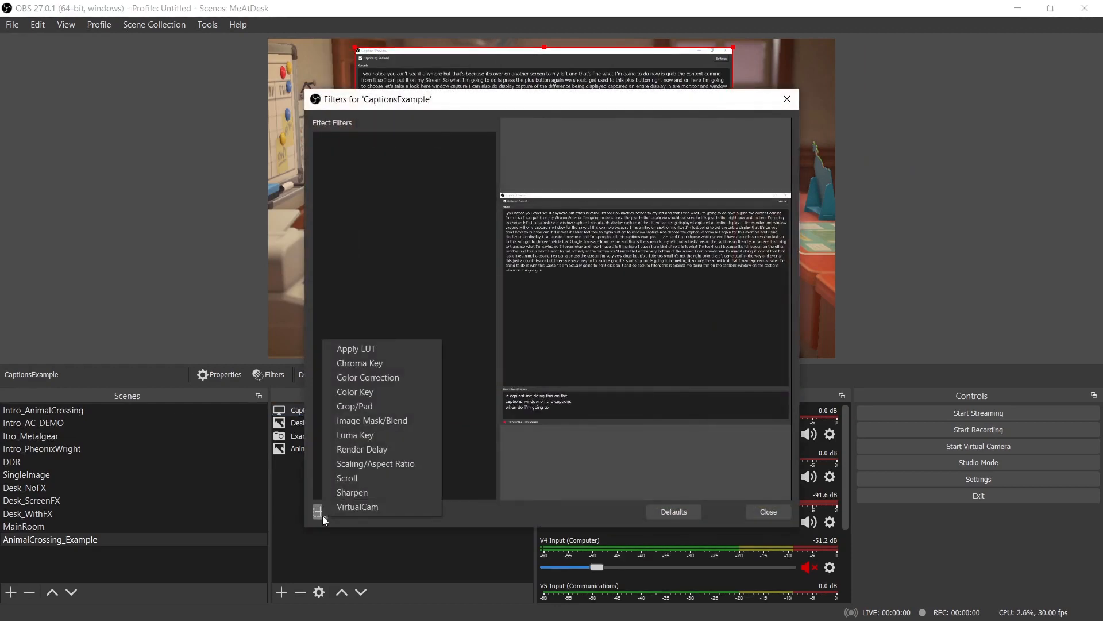
click(397, 407)
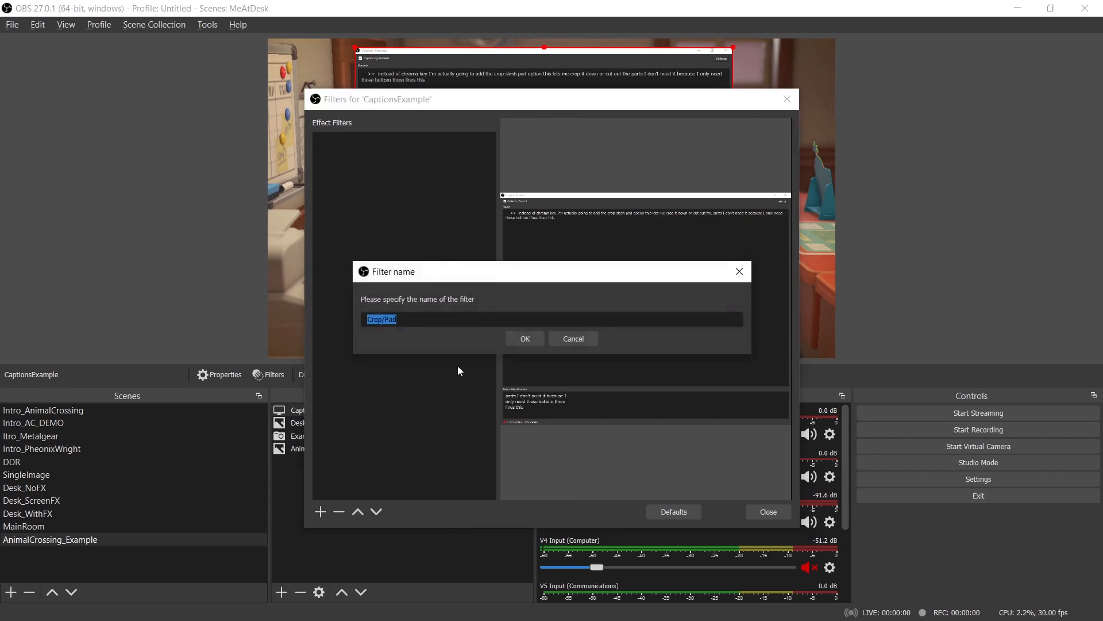
click(519, 338)
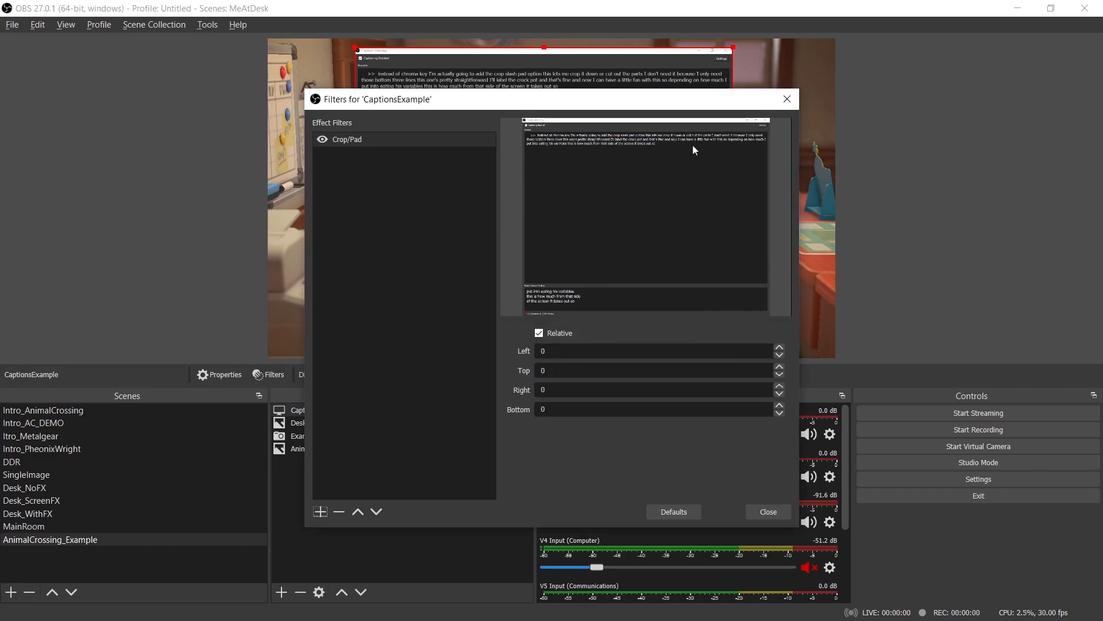
- Crop the right side of the captions capture by 950, trying 400, 800 and 900 first
double_click(543, 390)
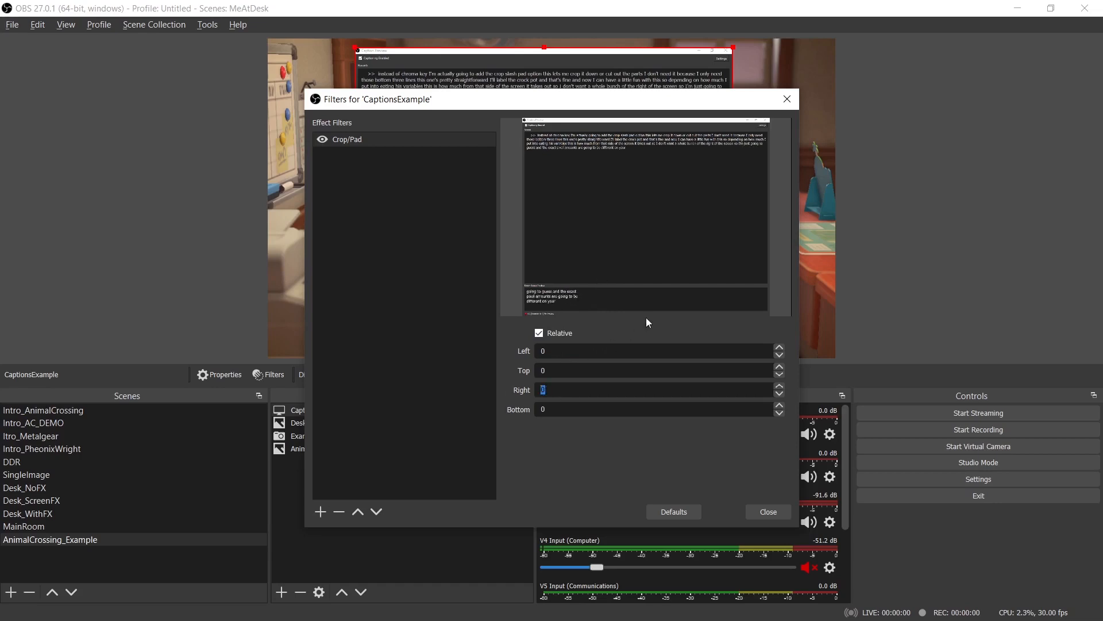
text(400)
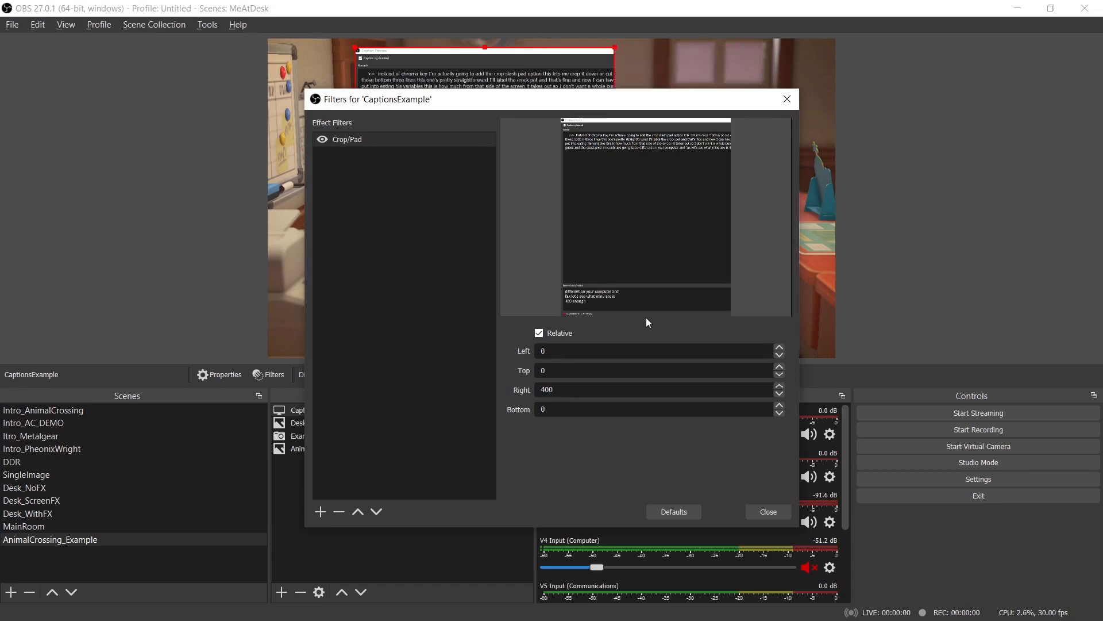
key(Left)
key(Left)
key(BackSpace)
text(8)
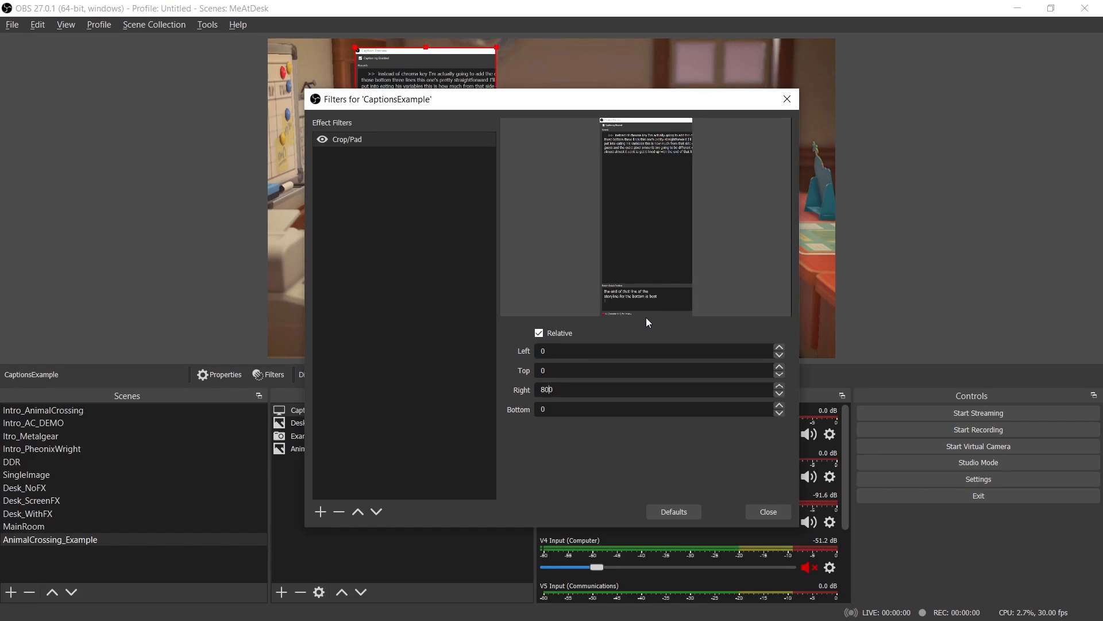
key(BackSpace)
text(9)
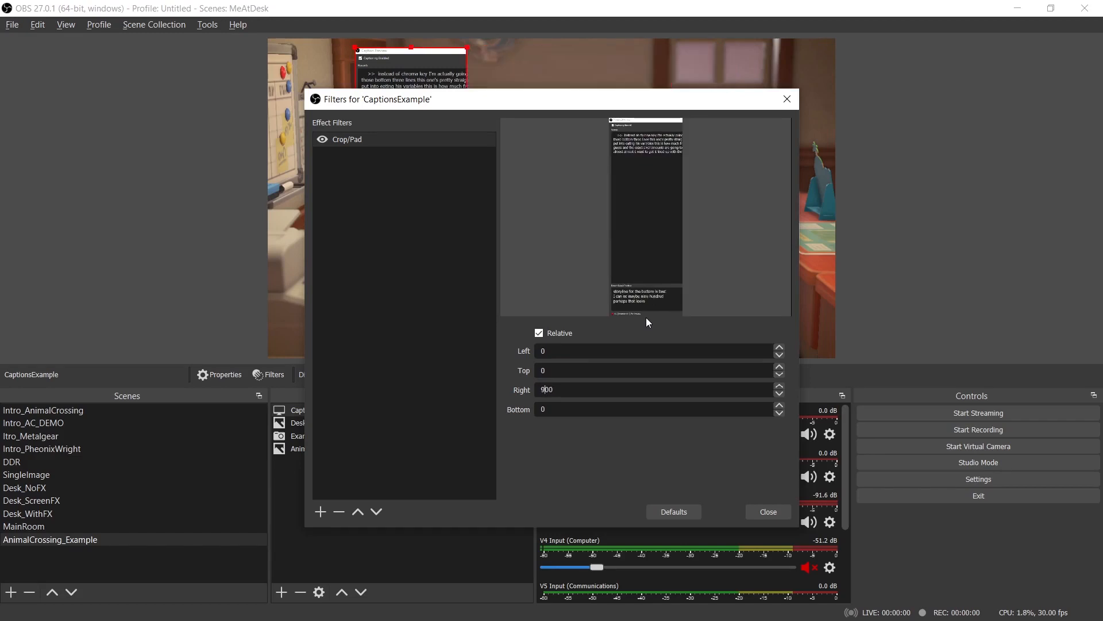
text(5)
key(Delete)
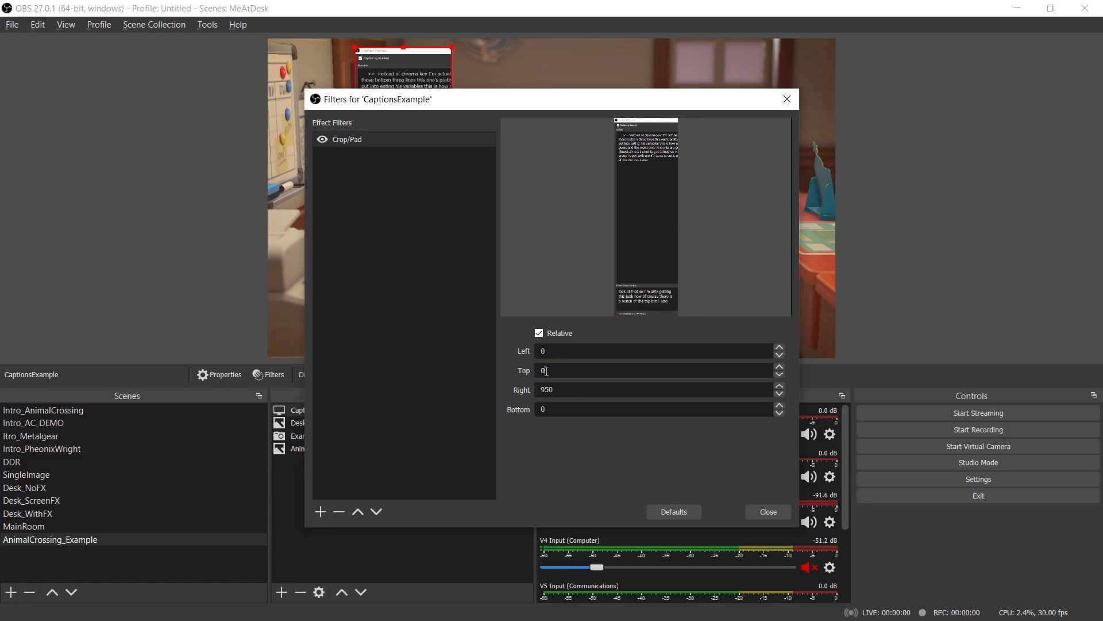
- Crop the top of the captions capture by 883 so the area above the caption text is cut off
key(shift+Tab)
text(900)
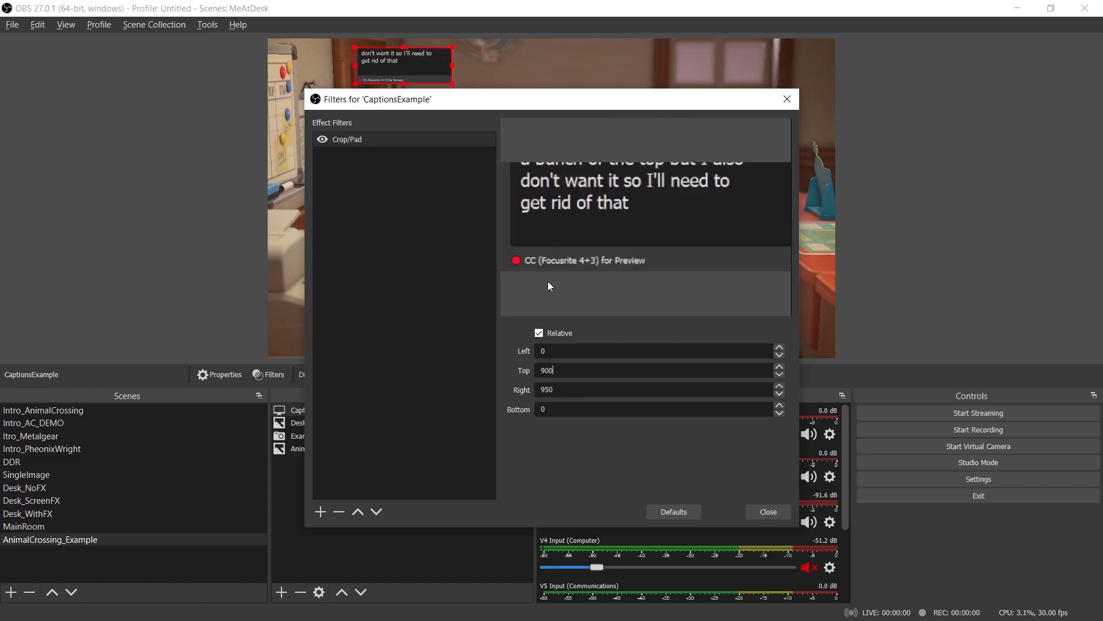
key(Left)
key(Left)
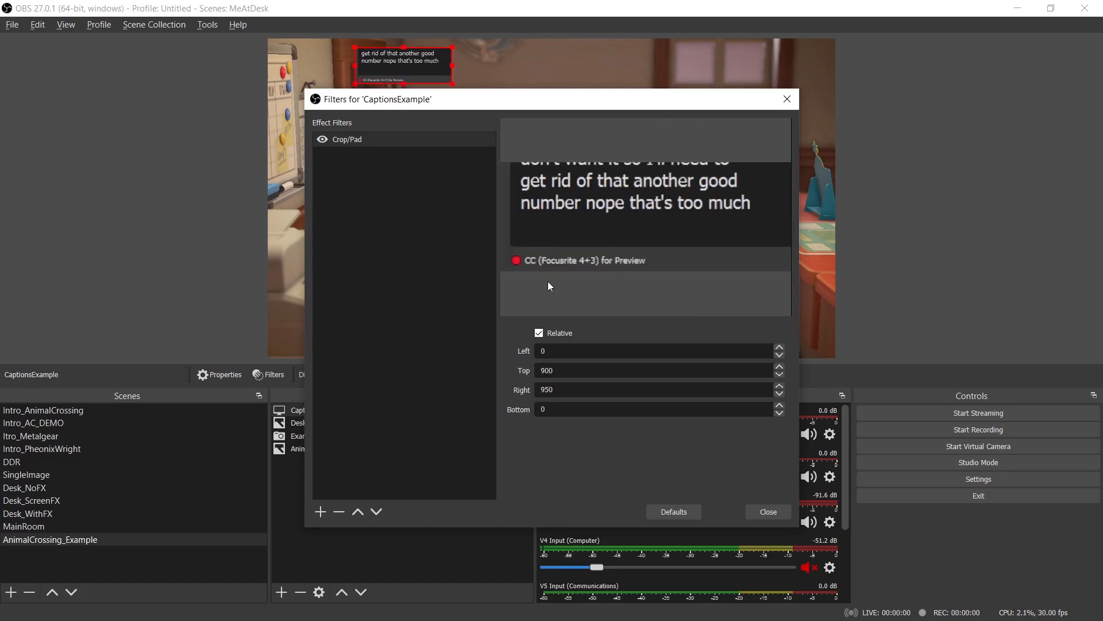
key(BackSpace)
text(8)
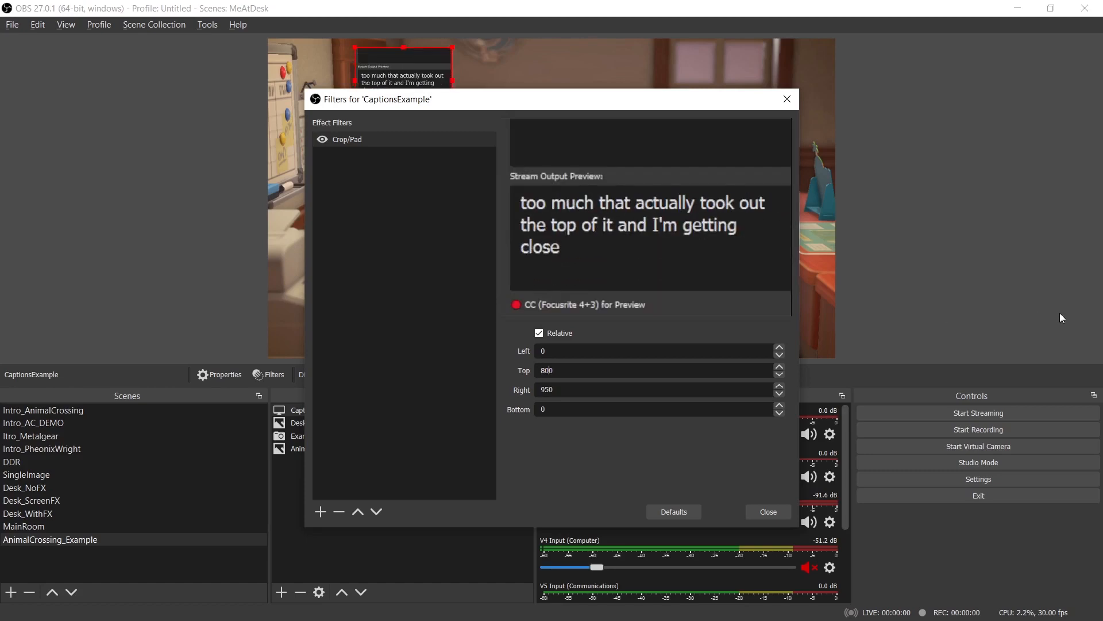
key(Delete)
text(5)
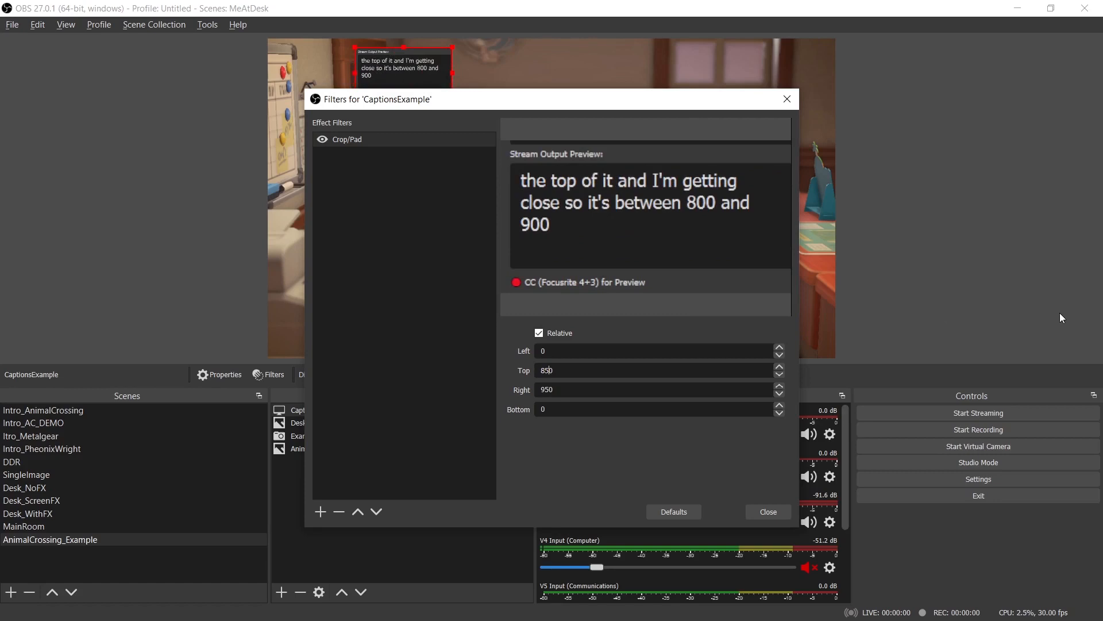
key(BackSpace)
text(8)
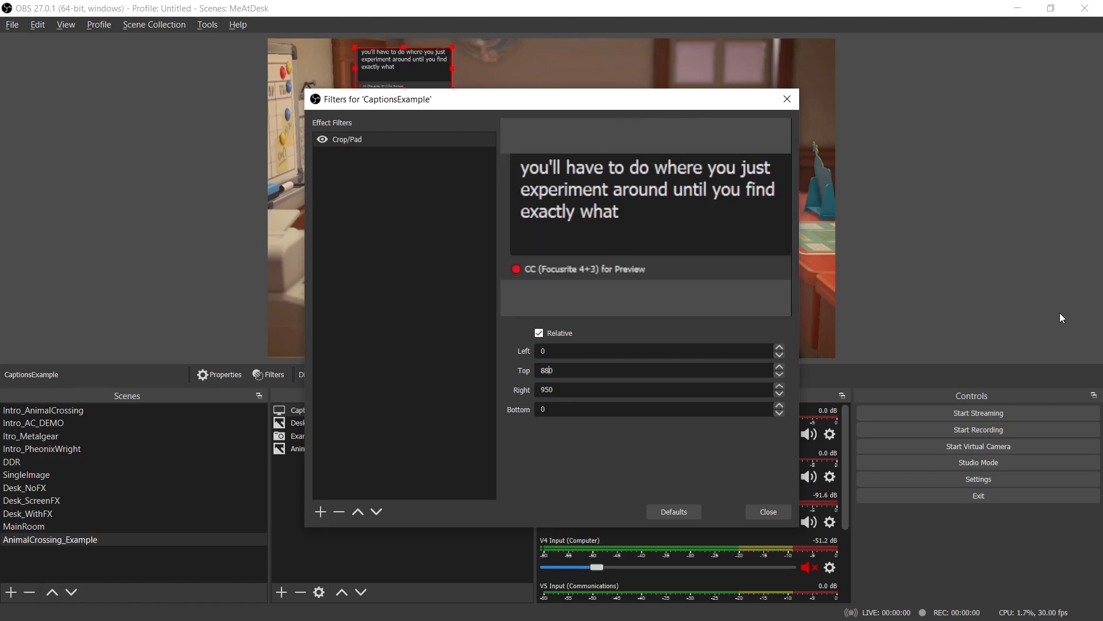
key(BackSpace)
text(5)
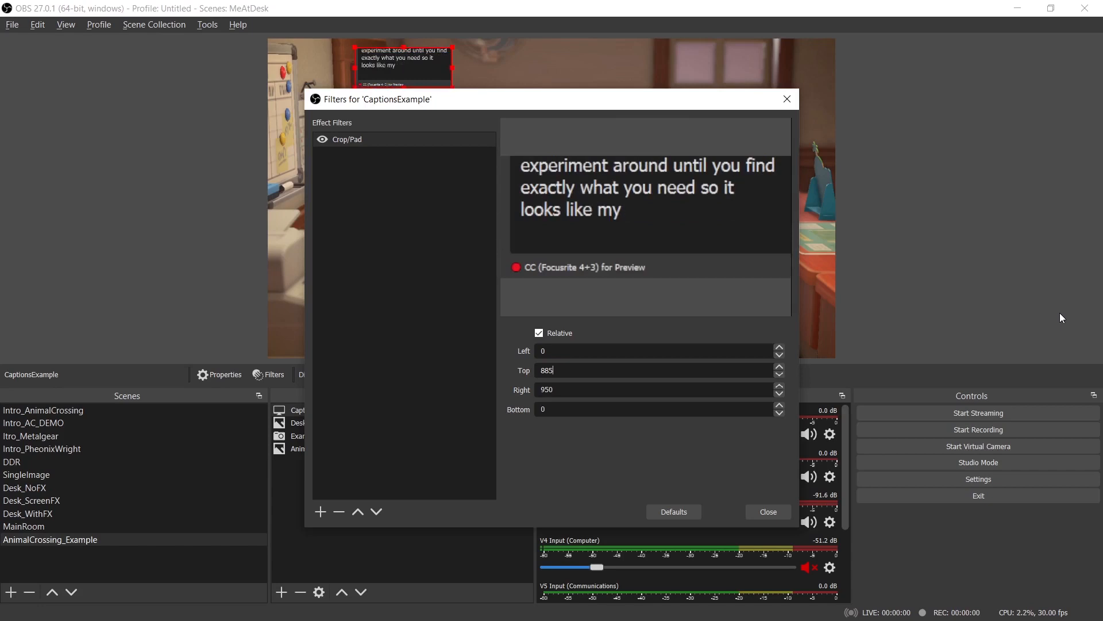
key(BackSpace)
text(3)
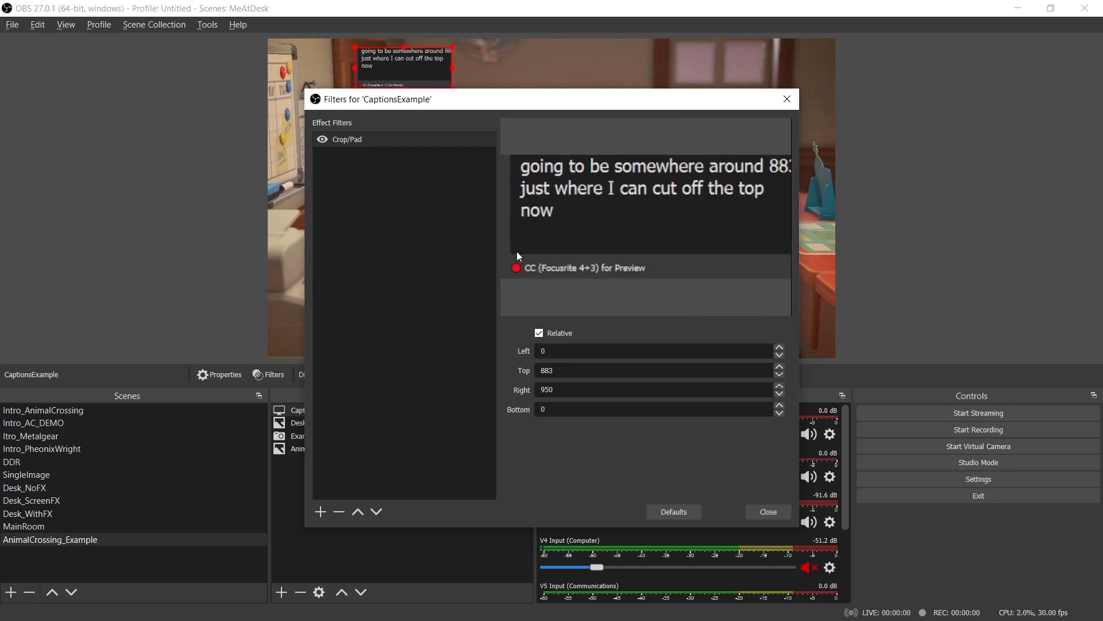
- Crop the captions capture by 50 at the bottom and 20 on the left, and close the filters
drag(566, 406, 512, 409)
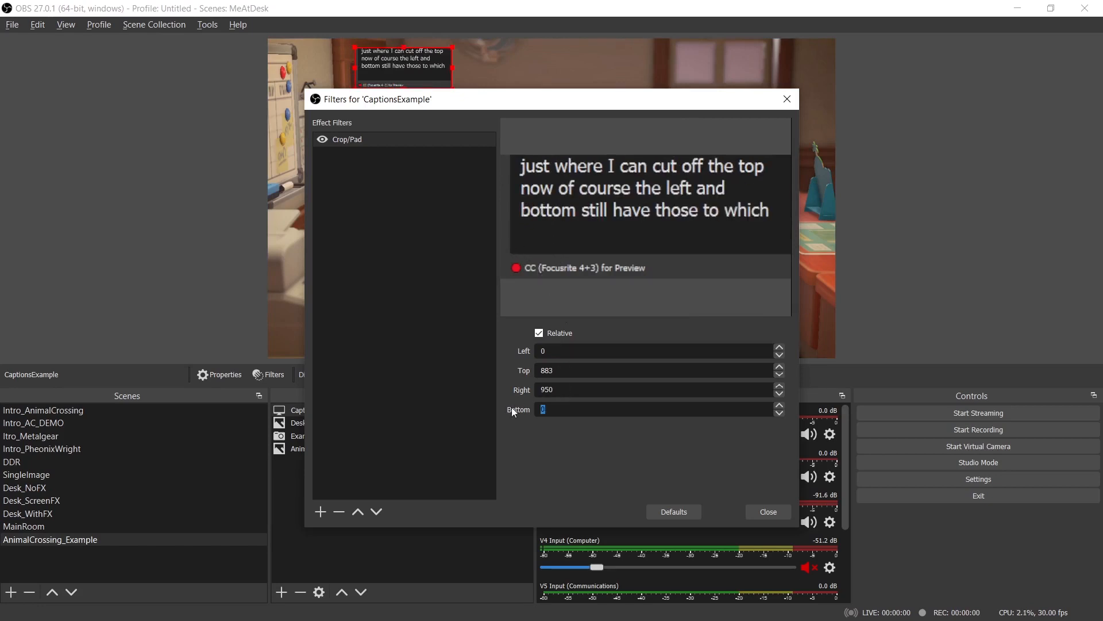
text(50)
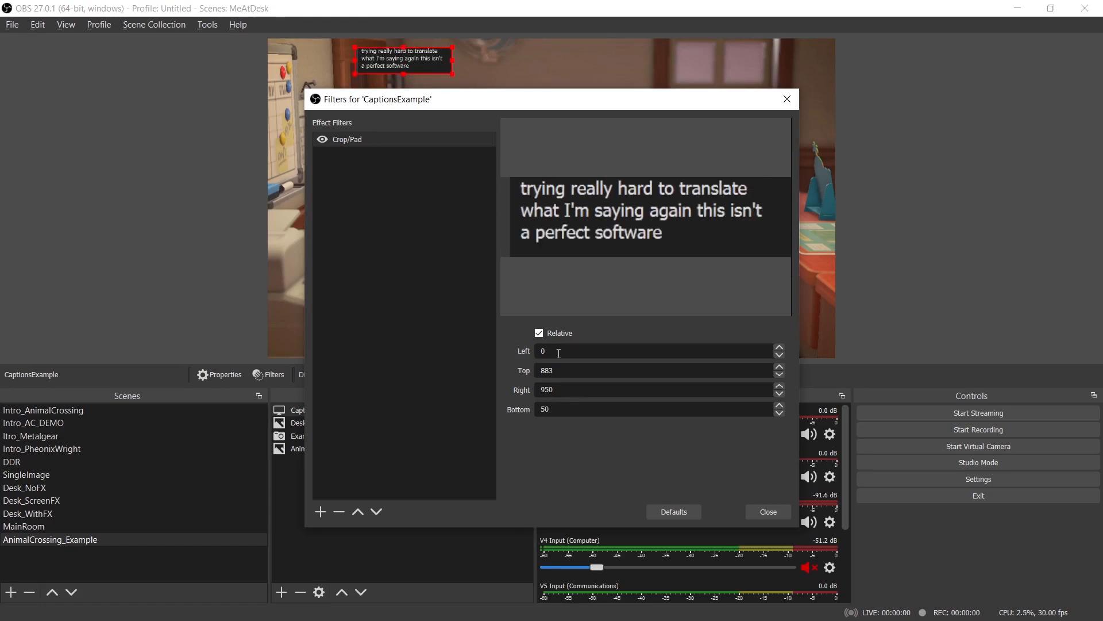
drag(559, 352, 527, 352)
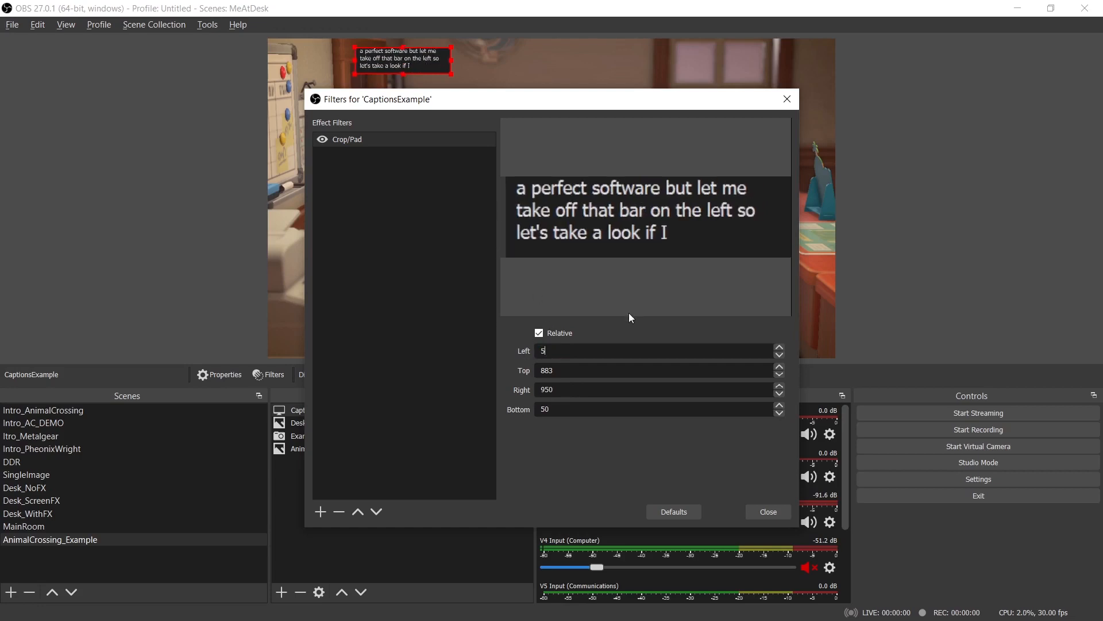
text(50)
drag(561, 350, 498, 350)
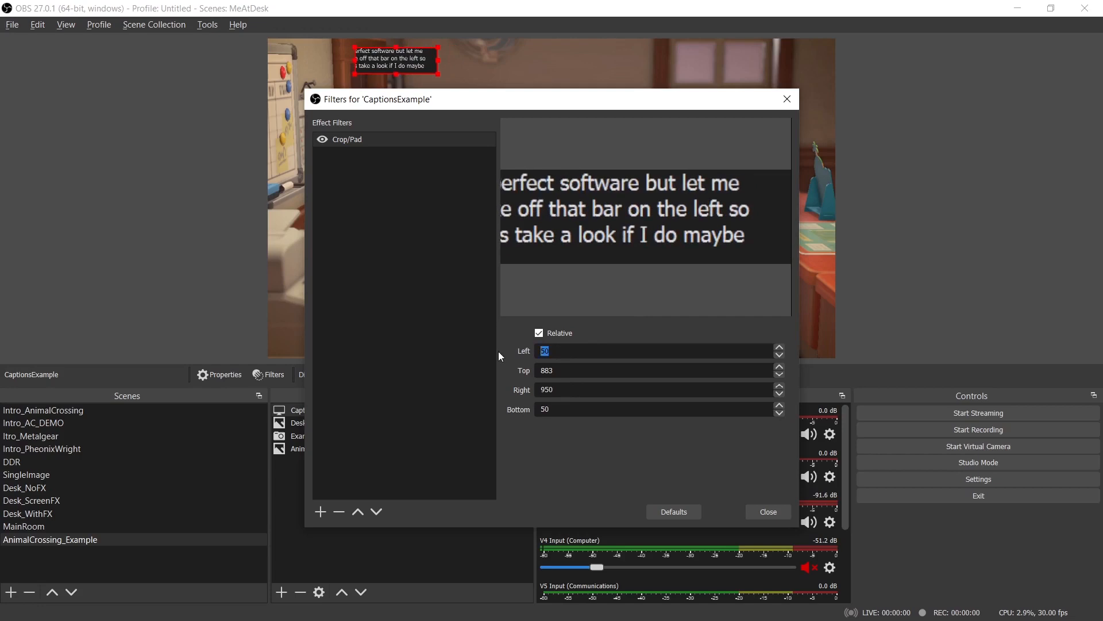
text(15)
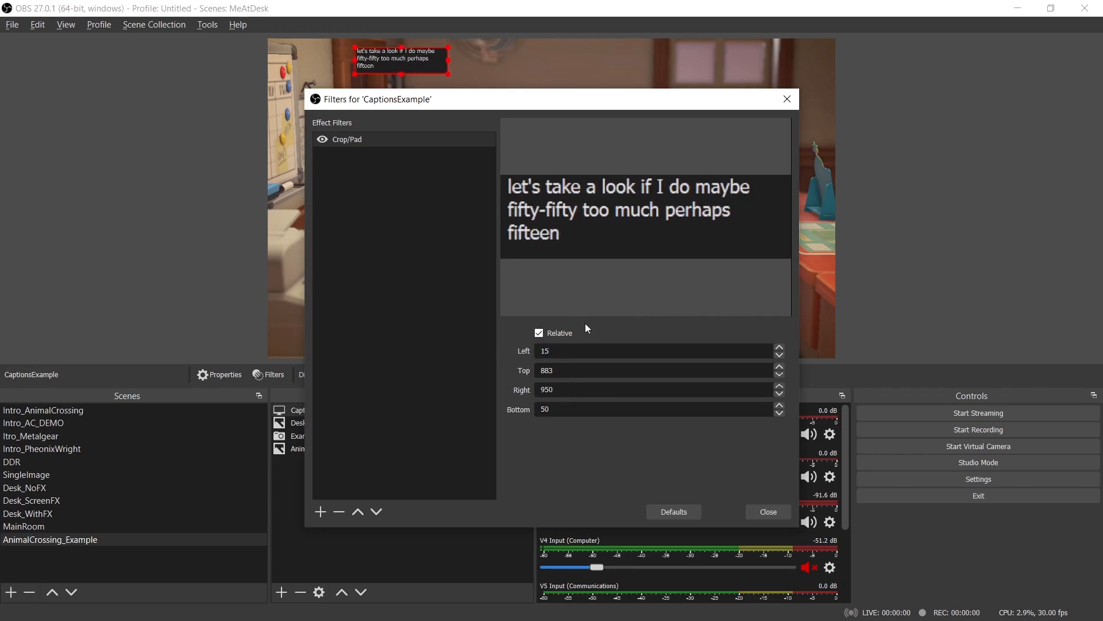
drag(554, 351, 510, 352)
text(20)
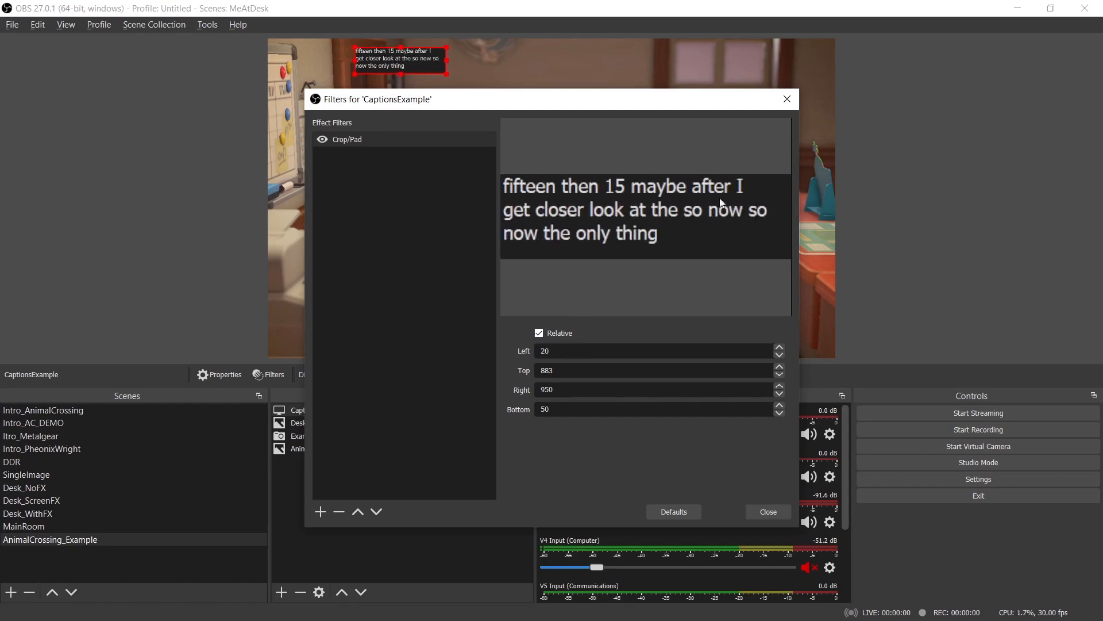
click(773, 511)
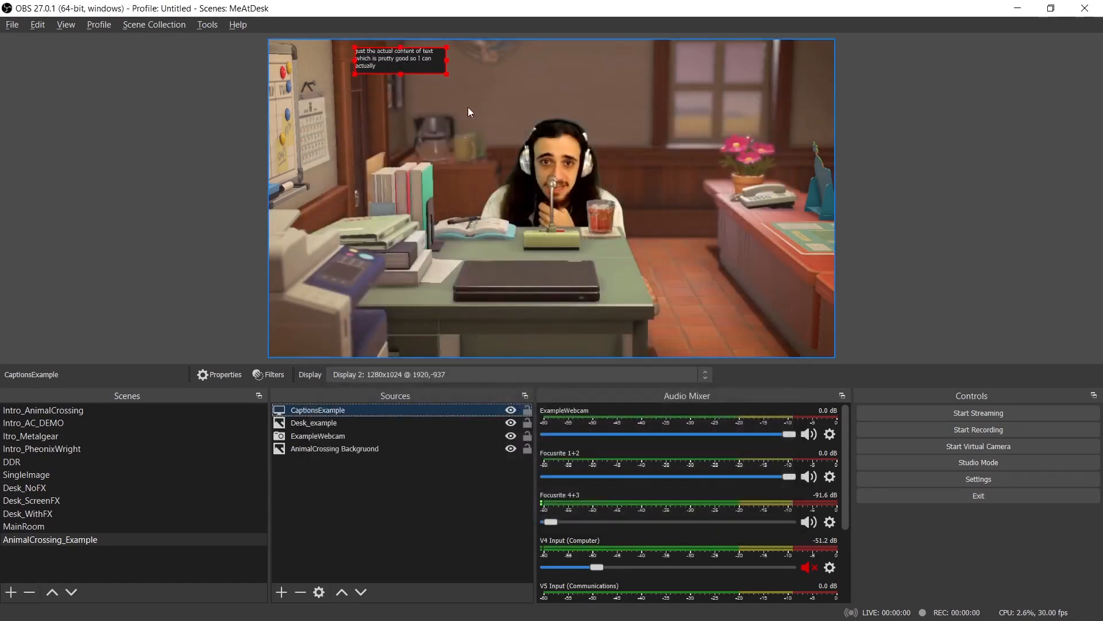
- Enlarge the cropped captions to about half the canvas width, place them over the desk's front below the webcam, and deselect them
drag(447, 74, 578, 132)
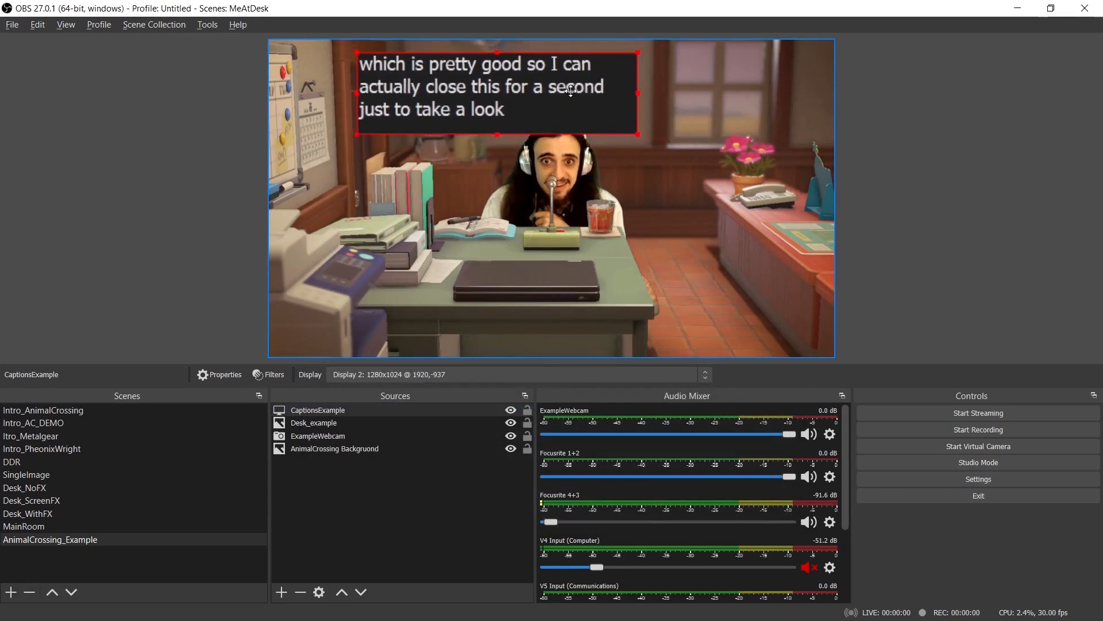
drag(567, 82, 637, 289)
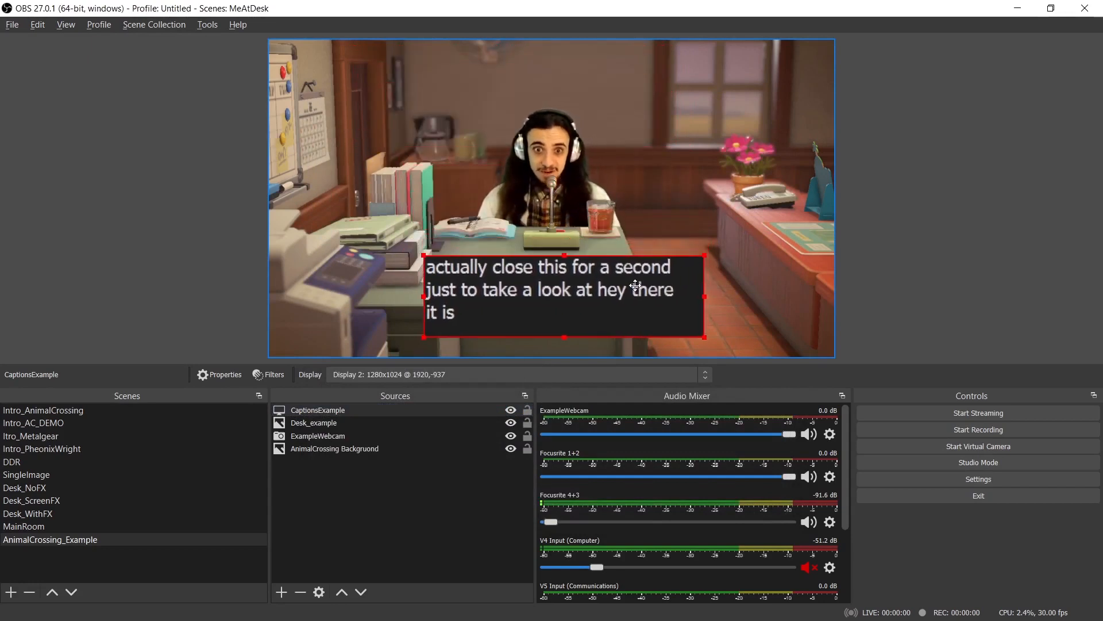
click(958, 211)
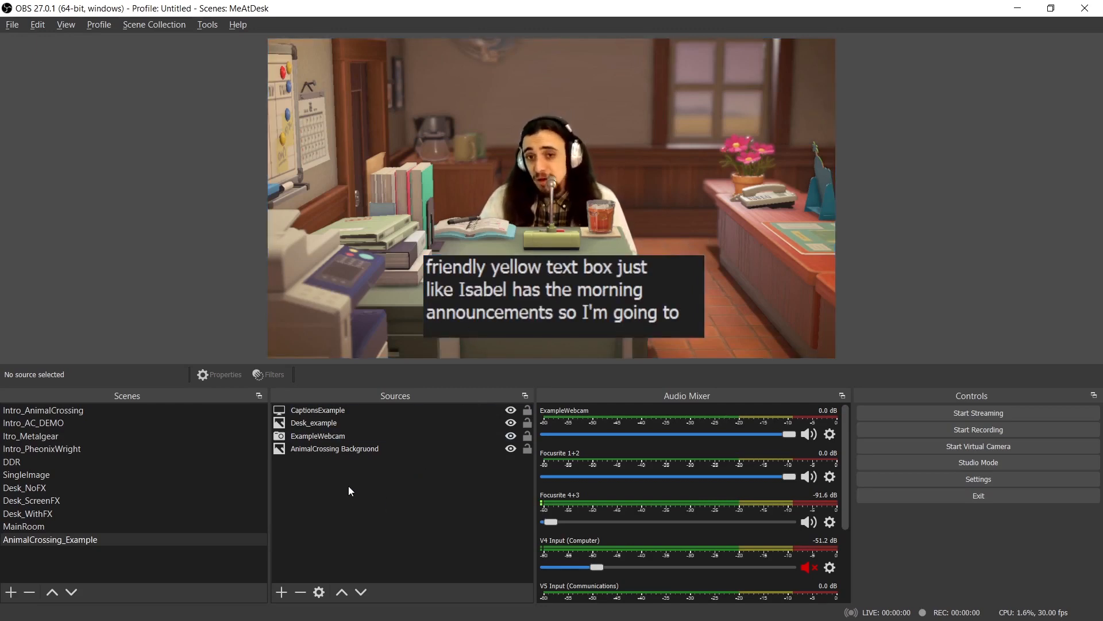
- Add the image Animal-Crossing-New-Horizons-Isabelle-2.png as a new source named TextBoxExample and enlarge it to fill the canvas
click(283, 593)
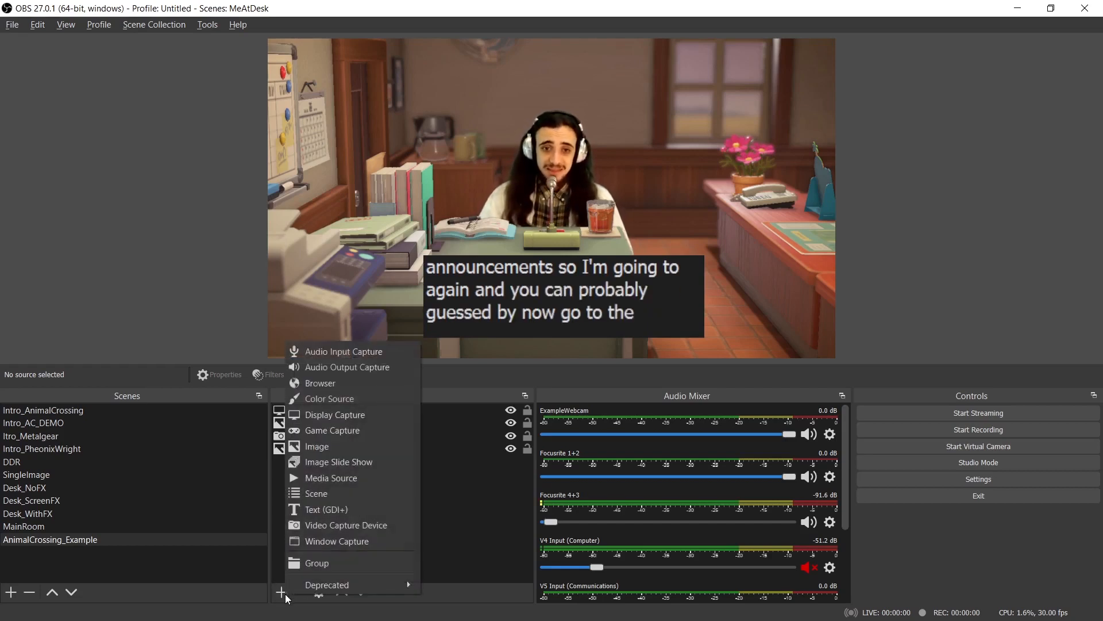
click(328, 449)
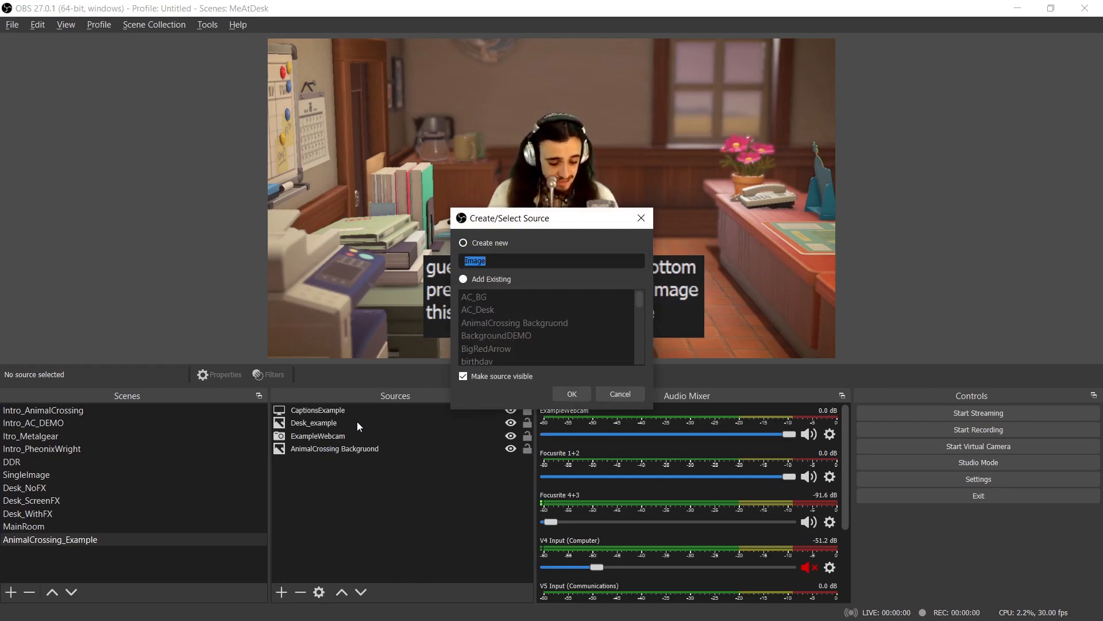
text(TextBoxExample)
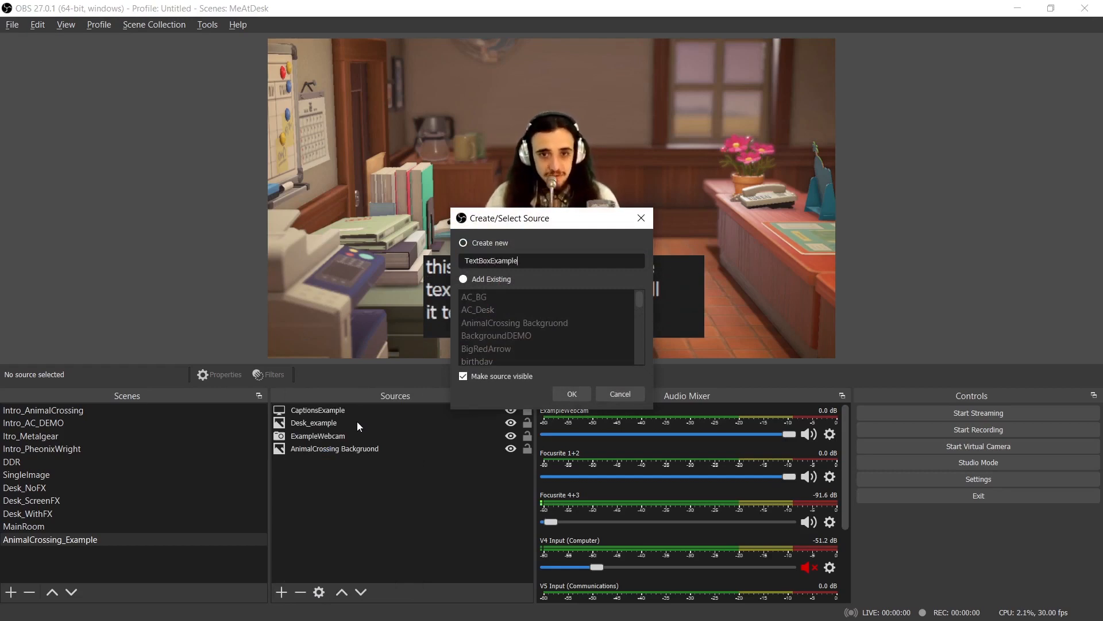
click(578, 392)
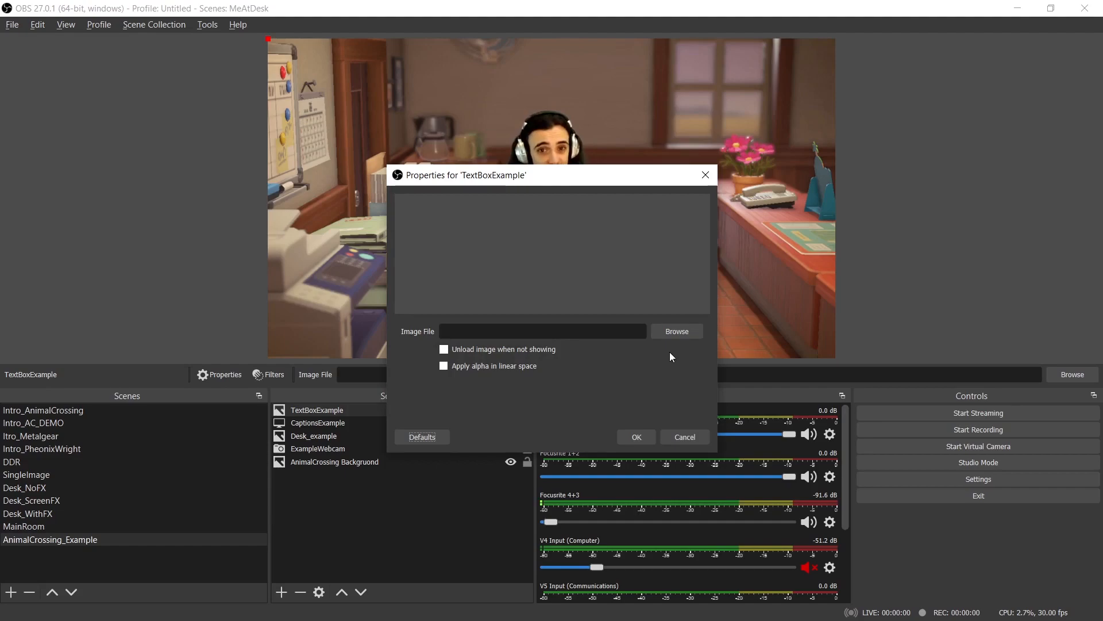
click(672, 332)
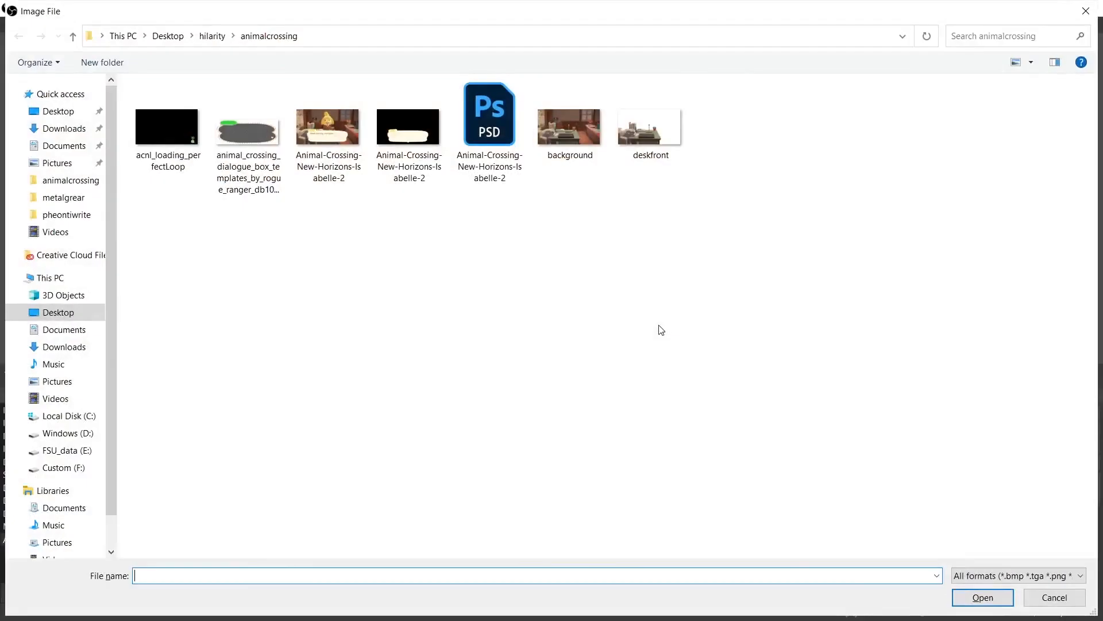
click(405, 122)
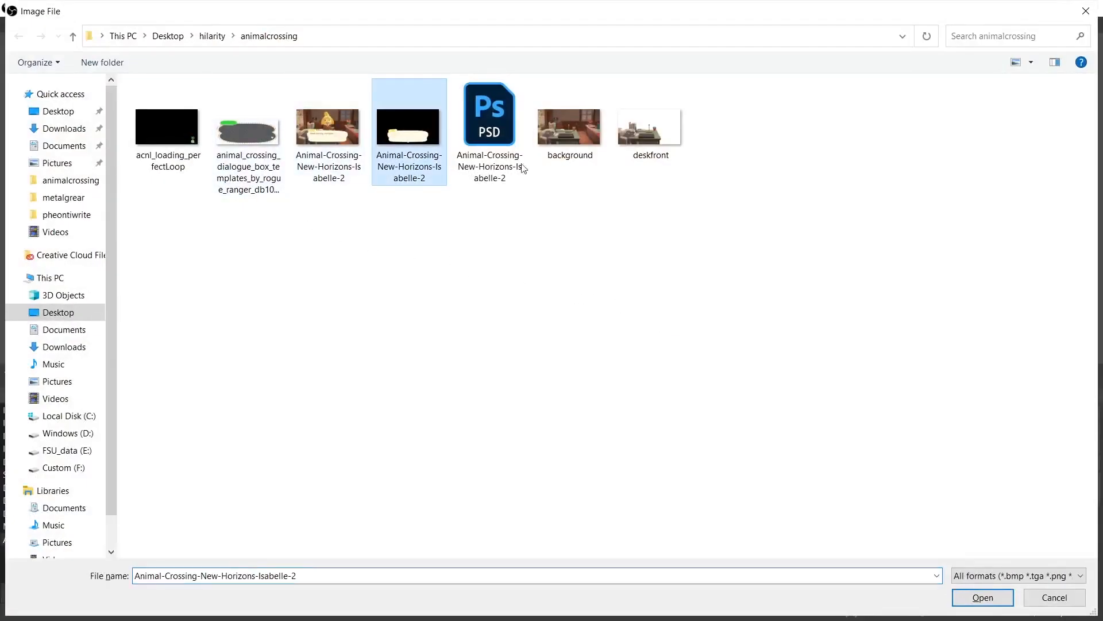
click(977, 598)
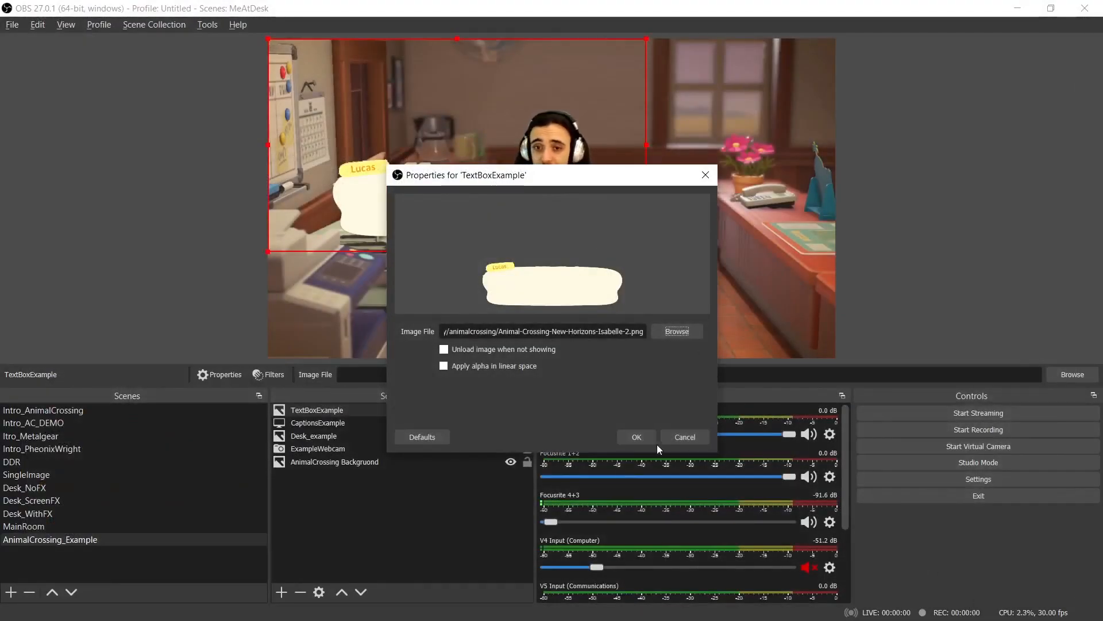
click(637, 438)
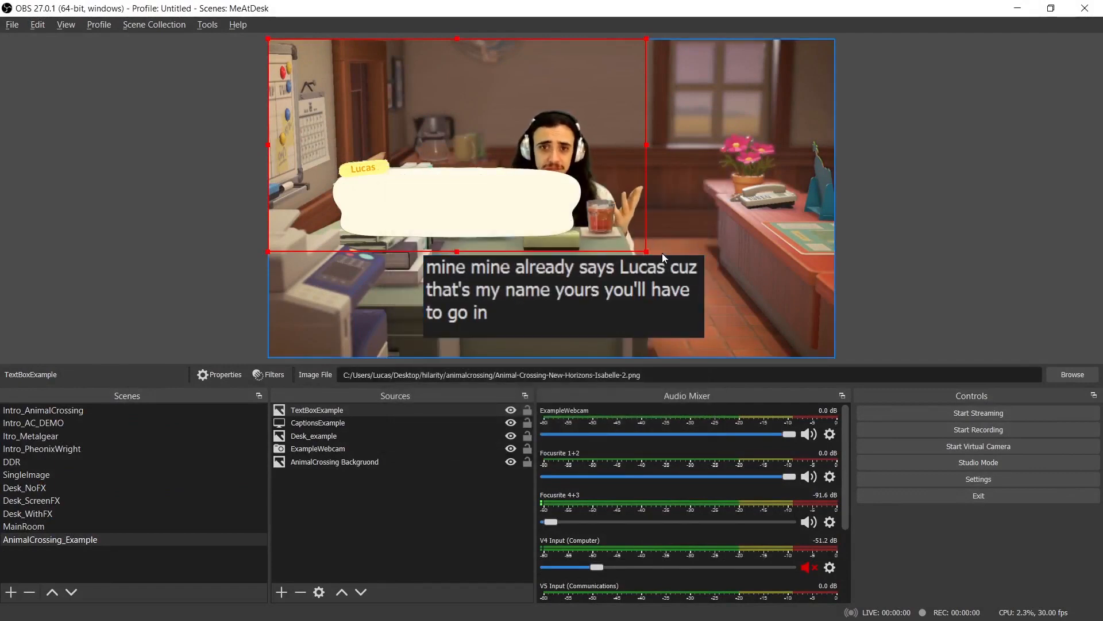
drag(646, 251, 834, 340)
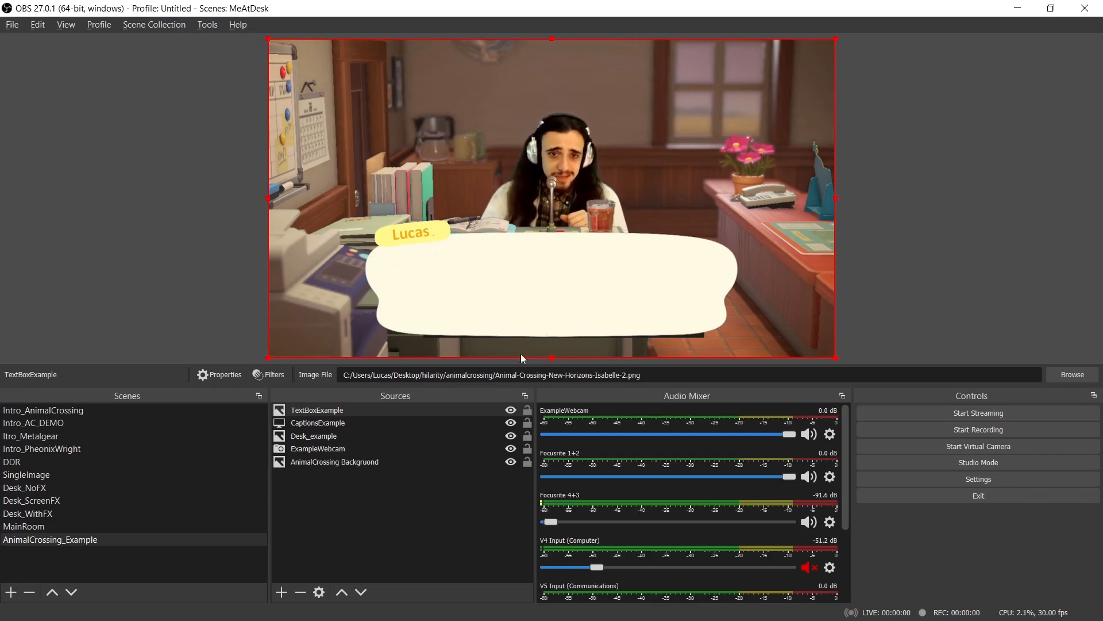
- Order the text box image beneath the captions, fit the captions inside the cream-coloured box, and deselect them
drag(340, 413, 341, 431)
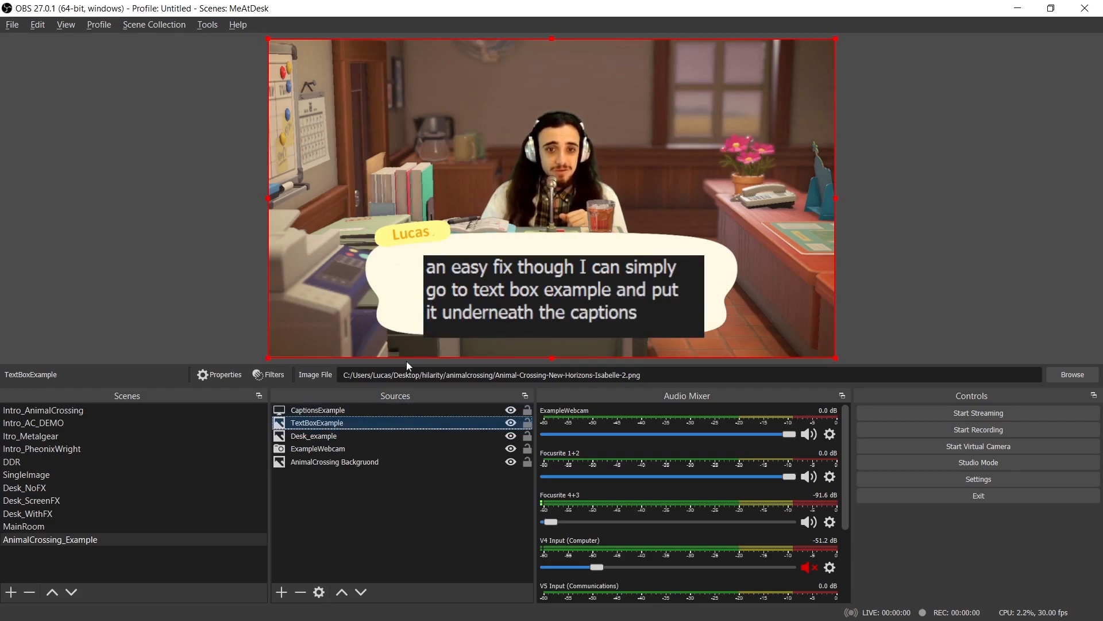
click(363, 409)
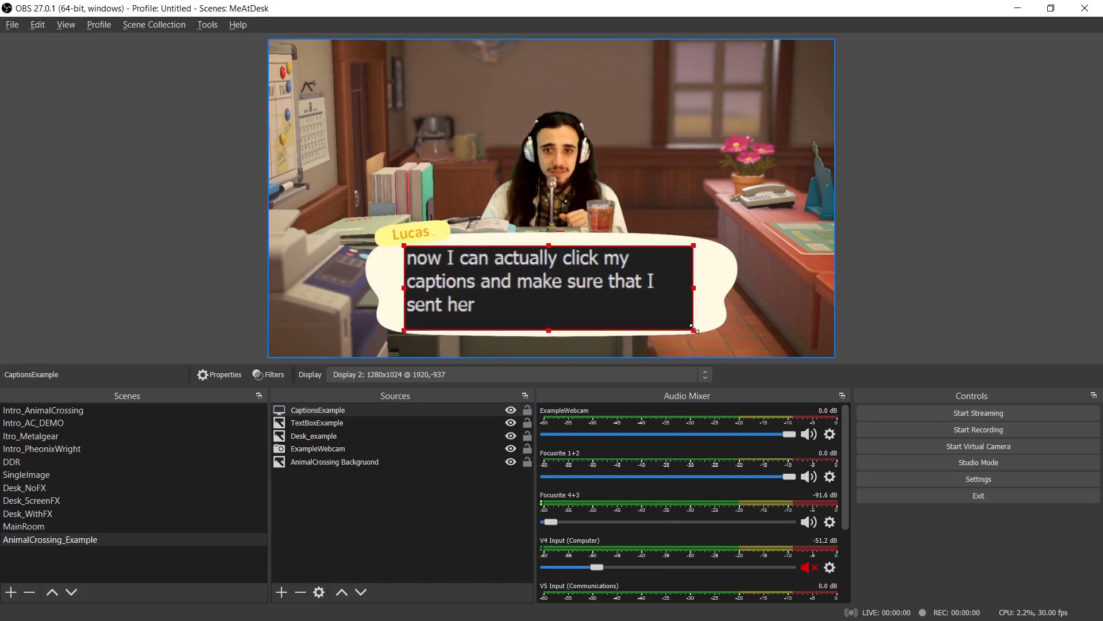
click(1017, 177)
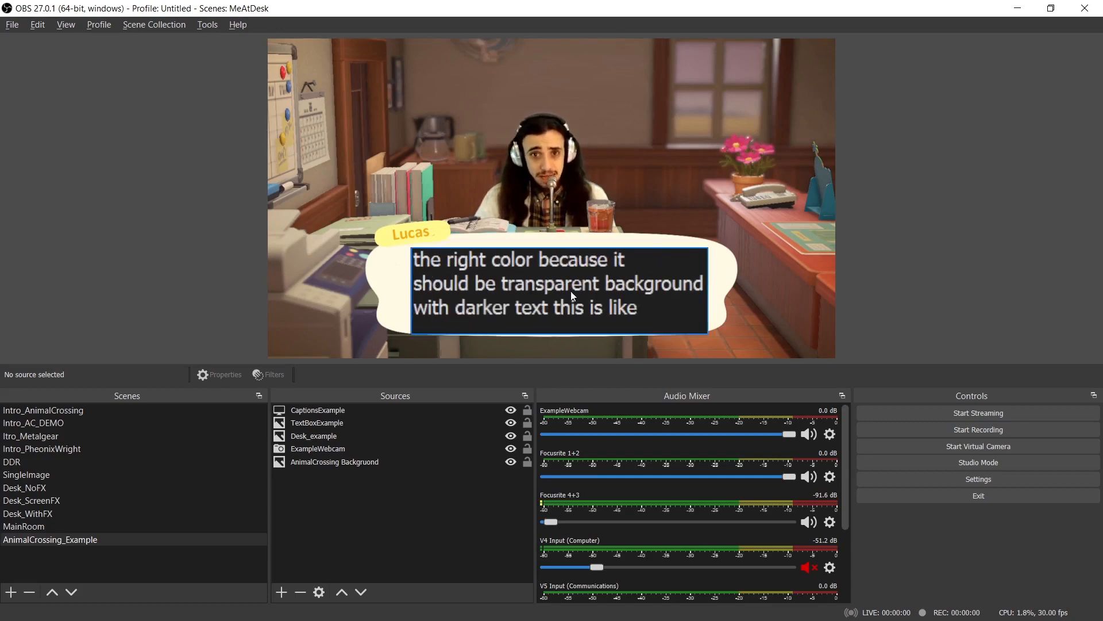
- Add a Color Key filter with the default name to the CaptionsExample source
right_click(313, 409)
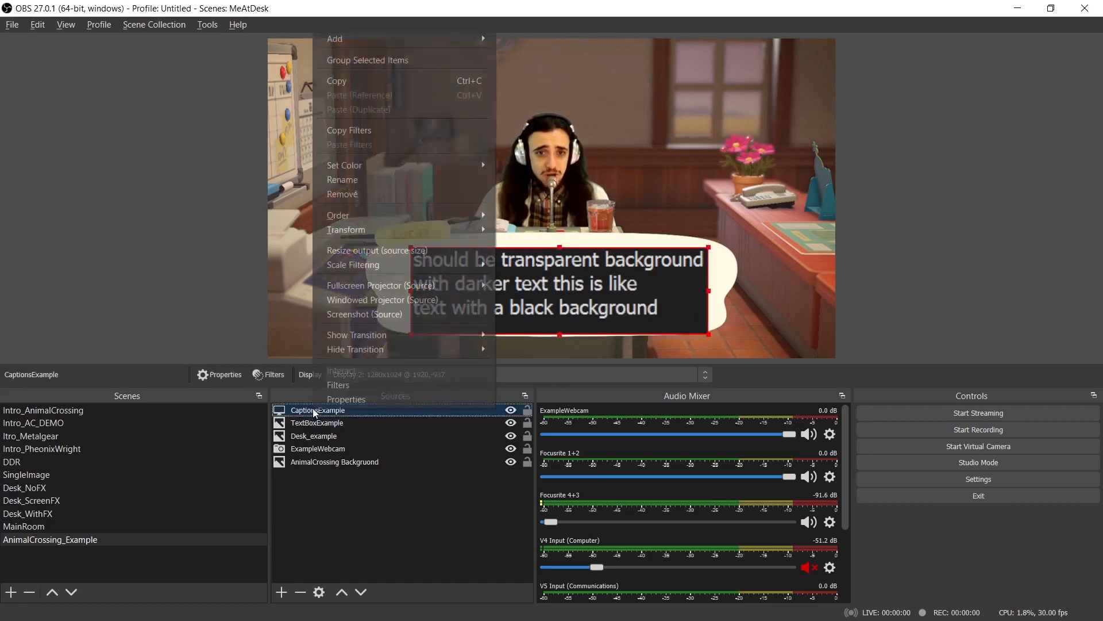
click(347, 386)
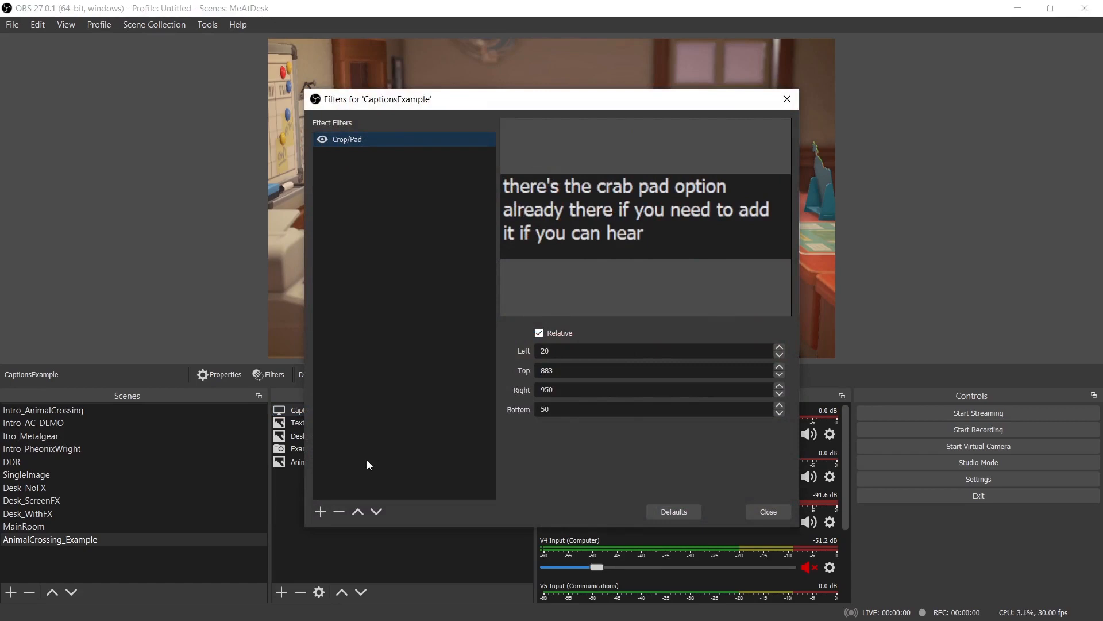
click(320, 510)
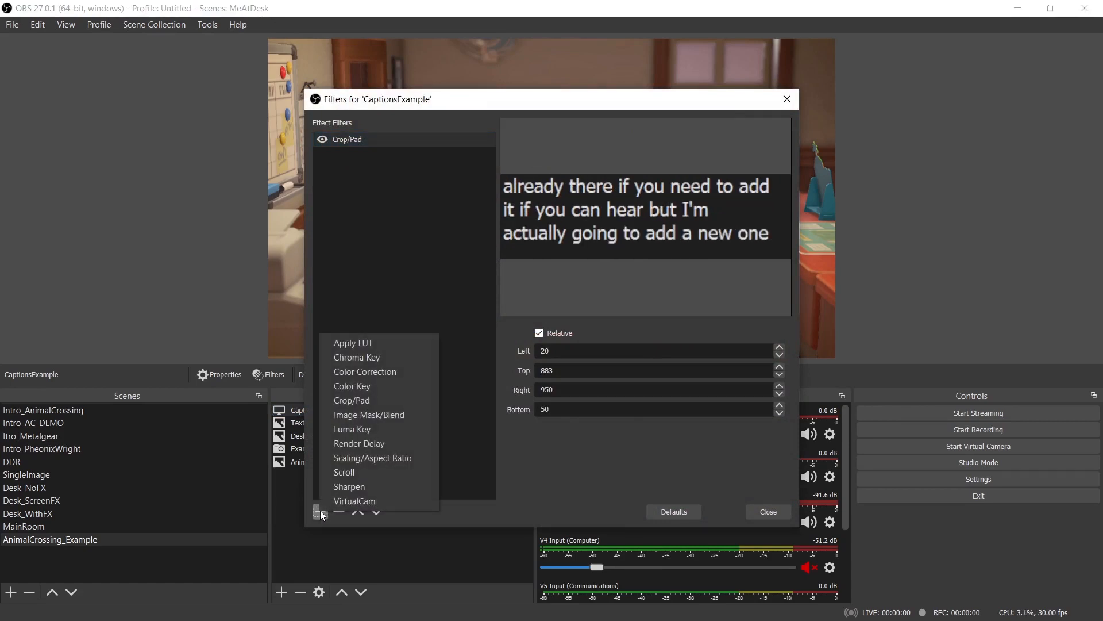
click(376, 387)
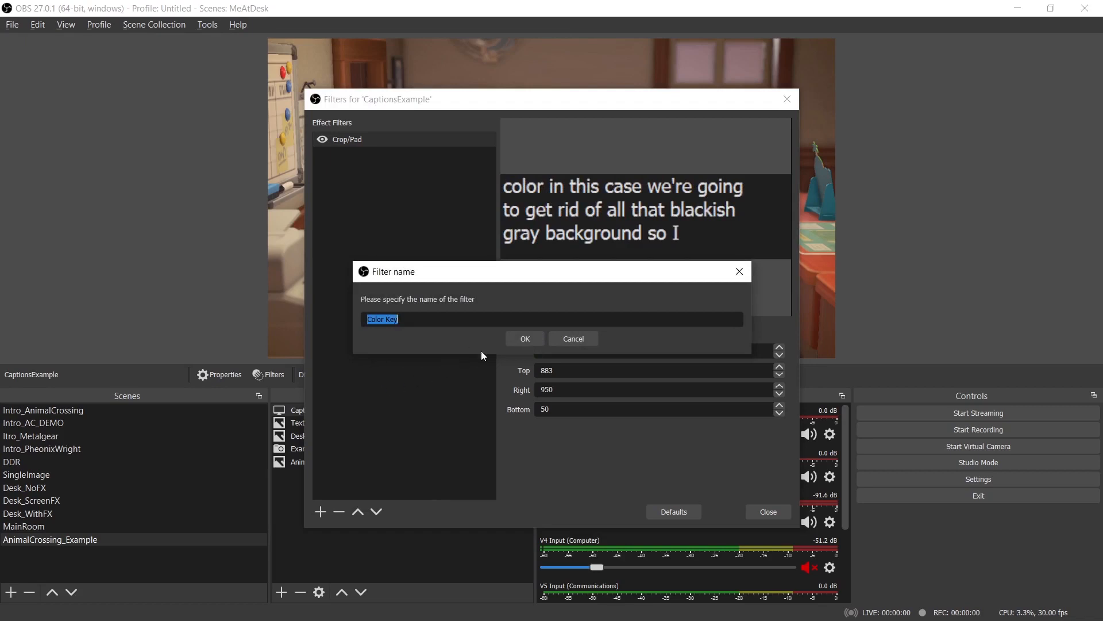
click(513, 339)
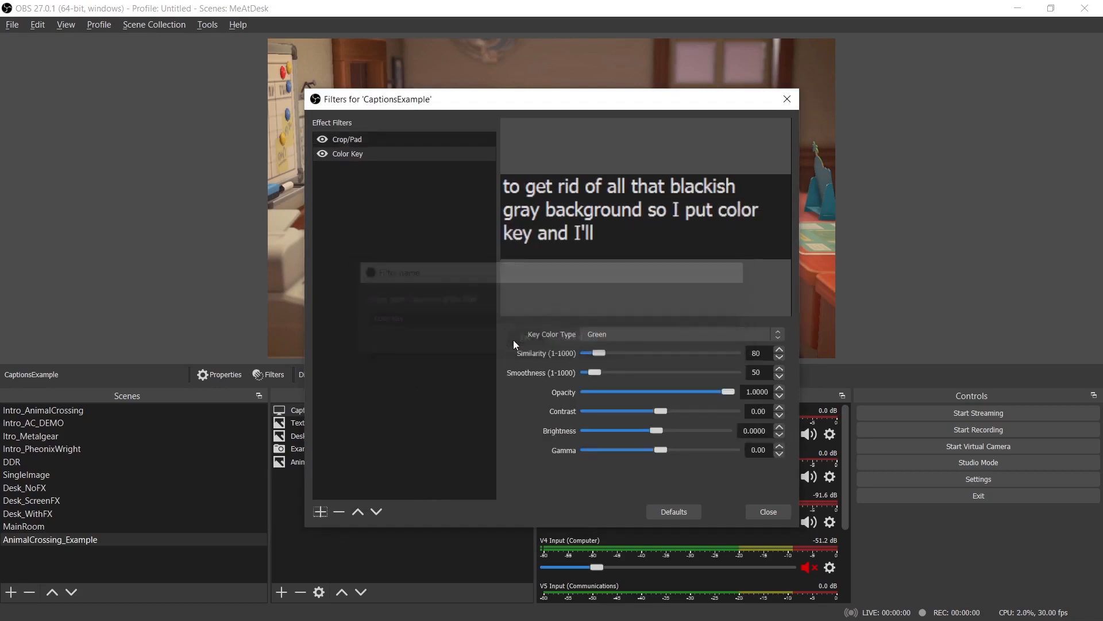
- Key out the captions' dark background with the custom key color #181818, and close the filters
click(618, 334)
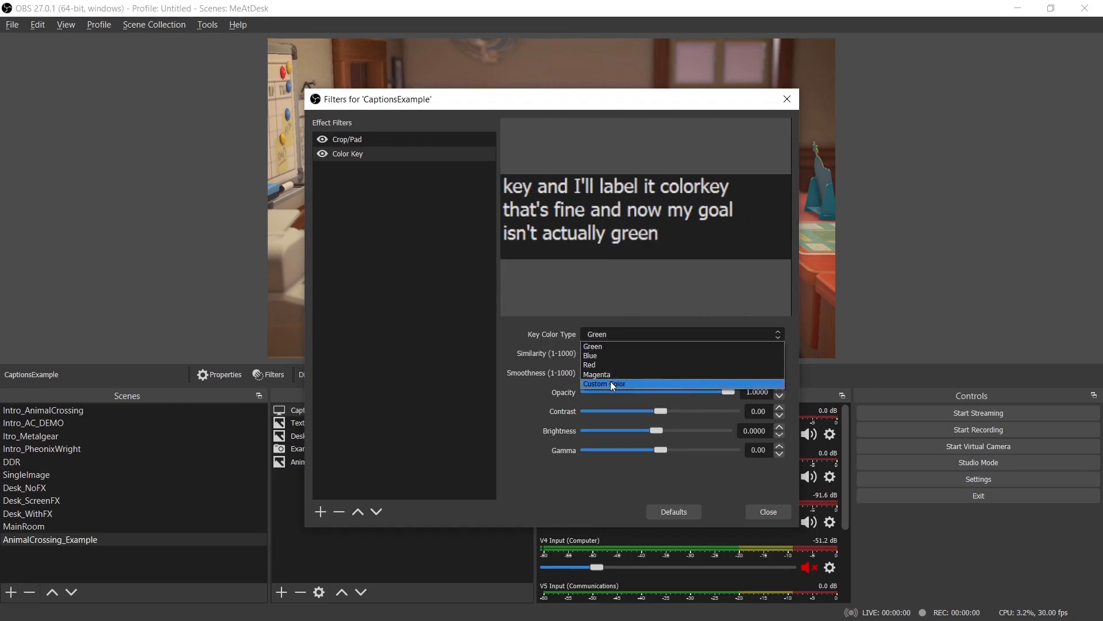
click(610, 382)
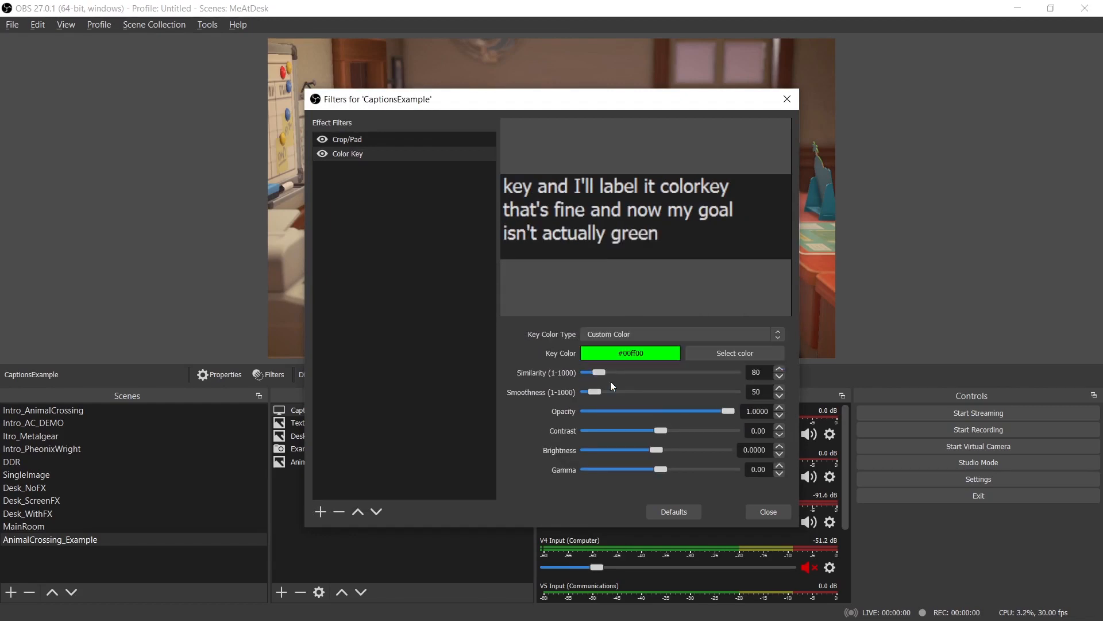
click(697, 355)
drag(712, 285, 722, 317)
drag(657, 299, 660, 353)
drag(722, 309, 718, 322)
click(659, 445)
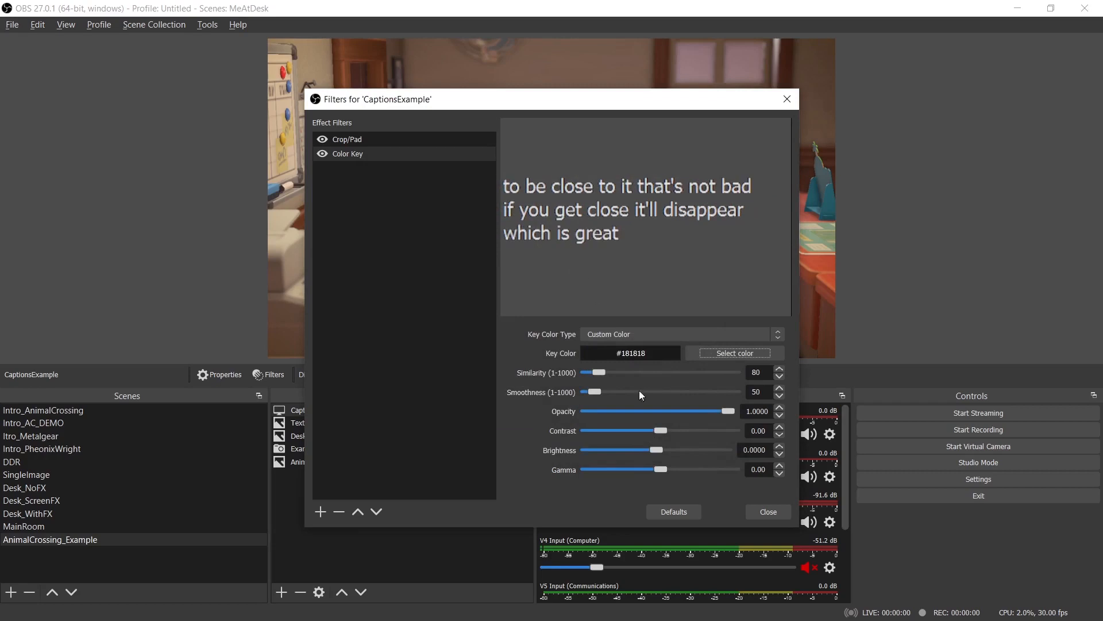
click(768, 513)
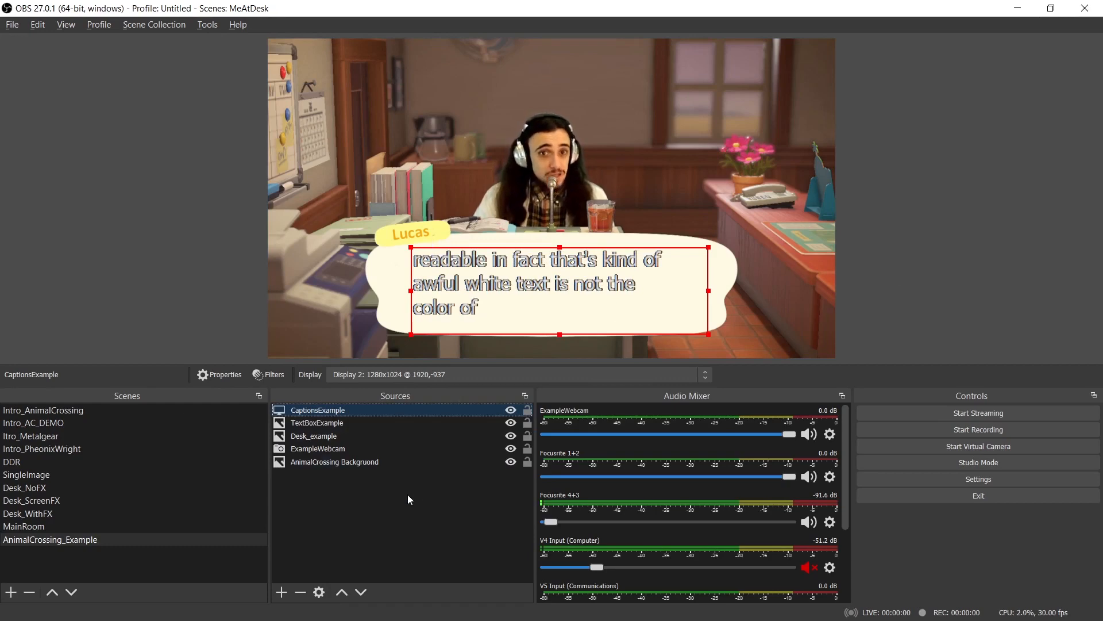
- Add a Color Correction filter with the default name to the CaptionsExample source
right_click(329, 412)
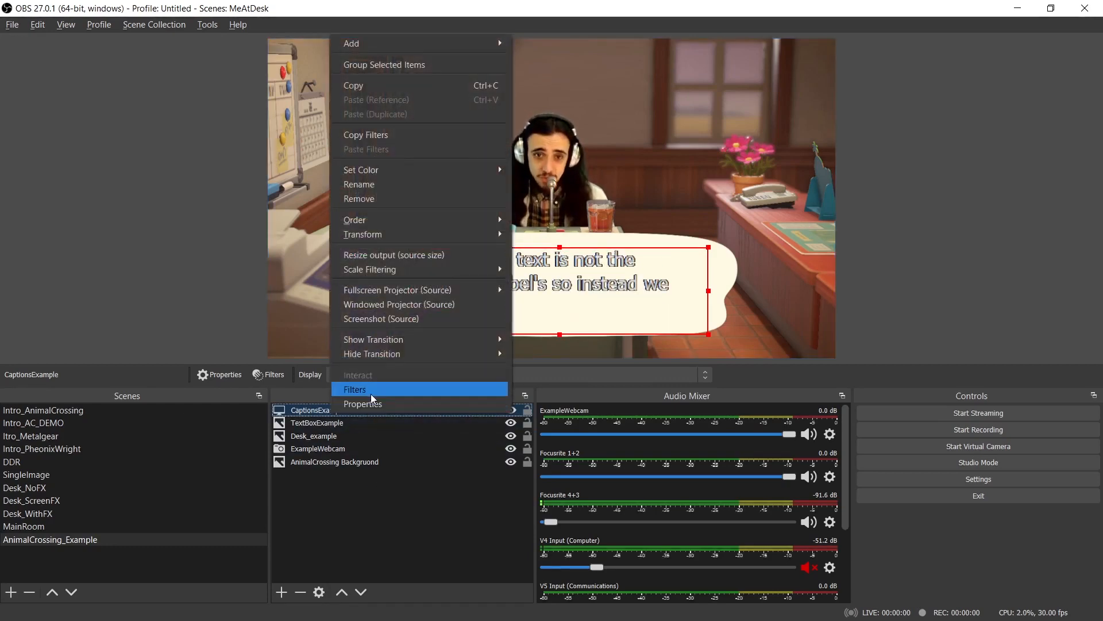
click(370, 393)
mouse_move(530, 105)
mouse_down()
mouse_move(554, 275)
mouse_move(531, 94)
mouse_up()
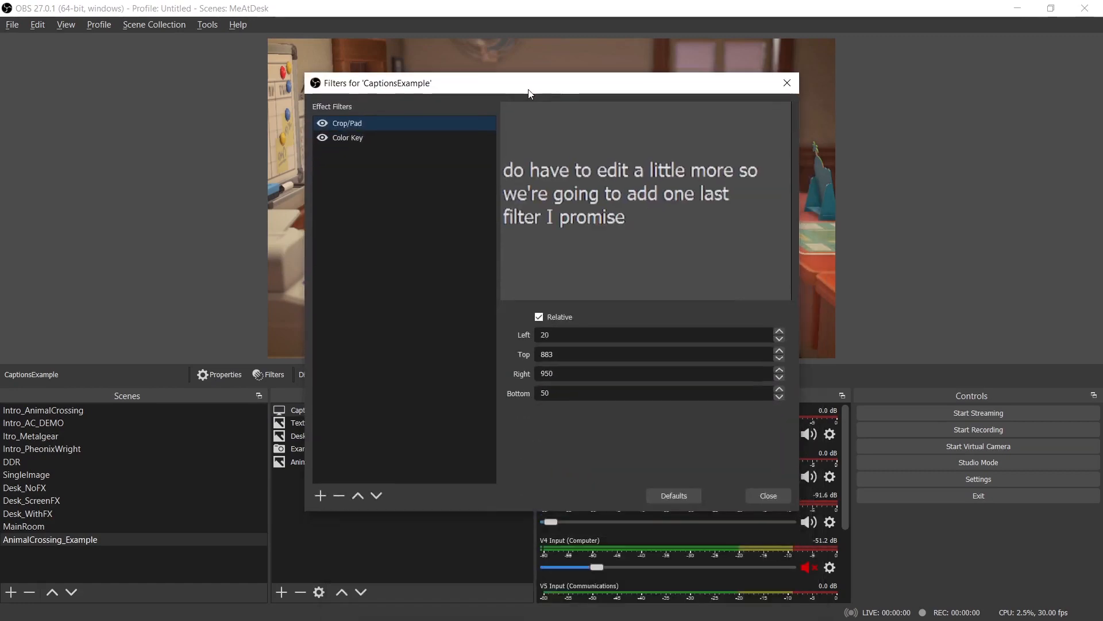
click(321, 495)
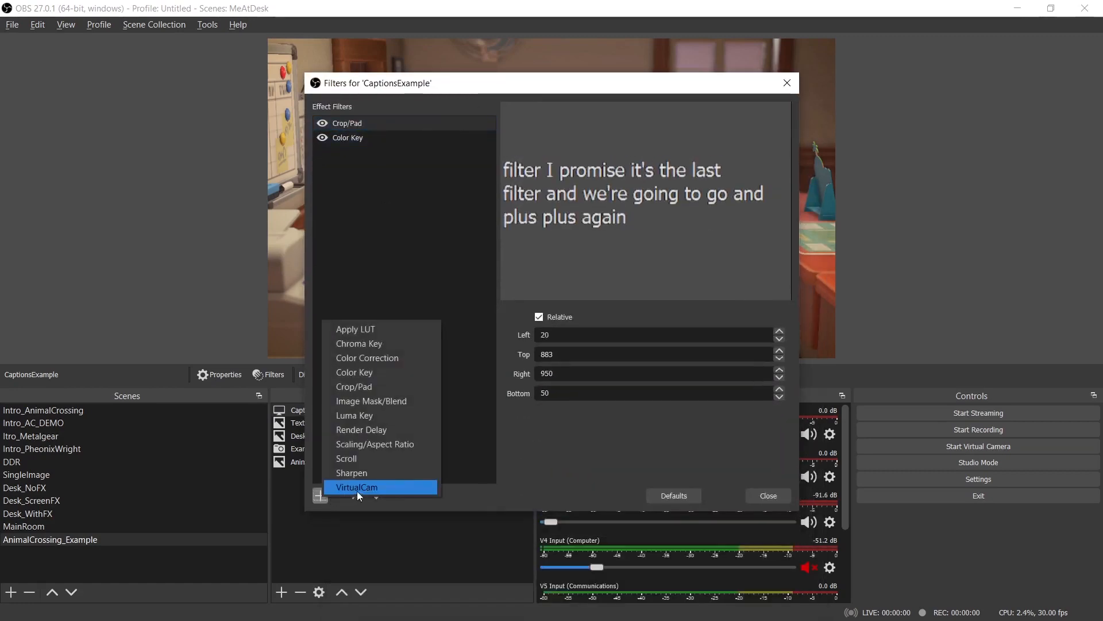
click(403, 357)
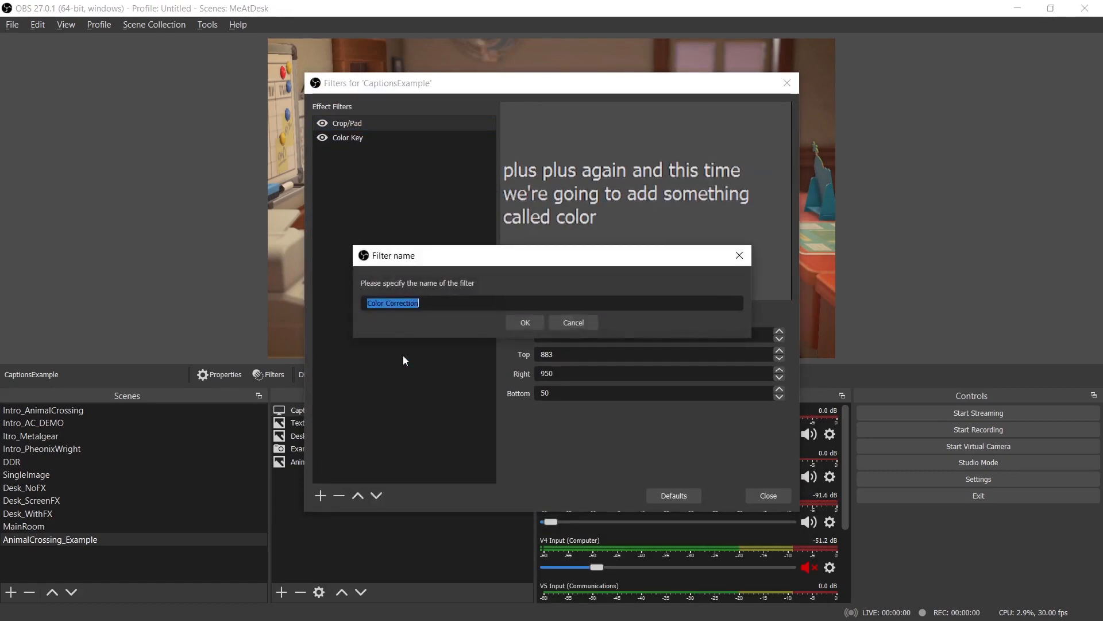
click(525, 322)
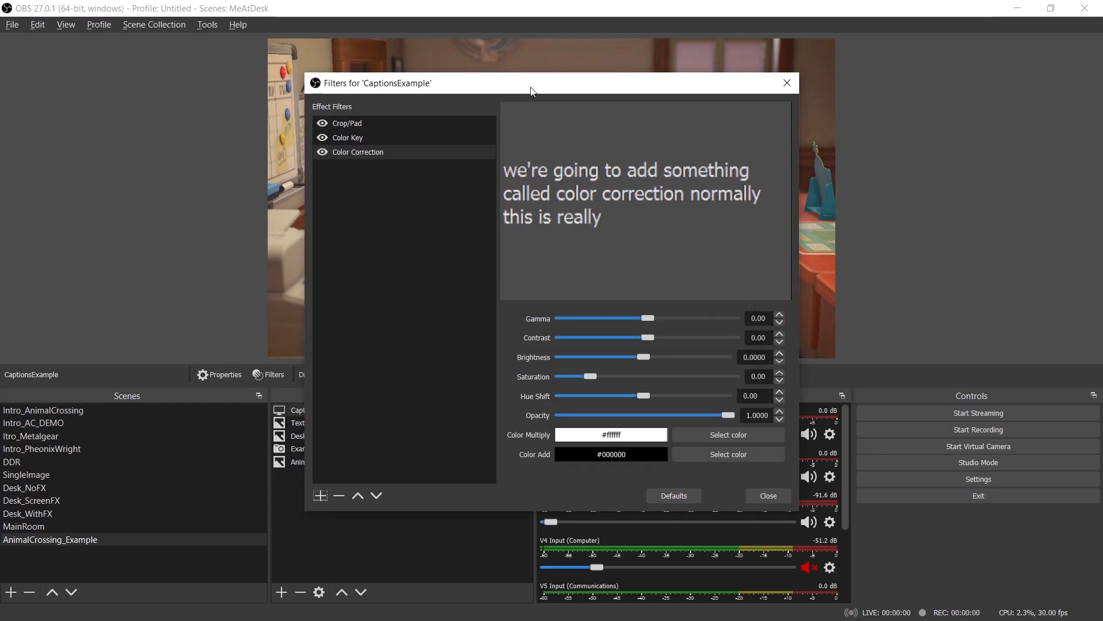
- Set the Color Multiply of the captions' color correction to black #000000, and move the filters window clear of the captions preview
drag(530, 90, 540, 210)
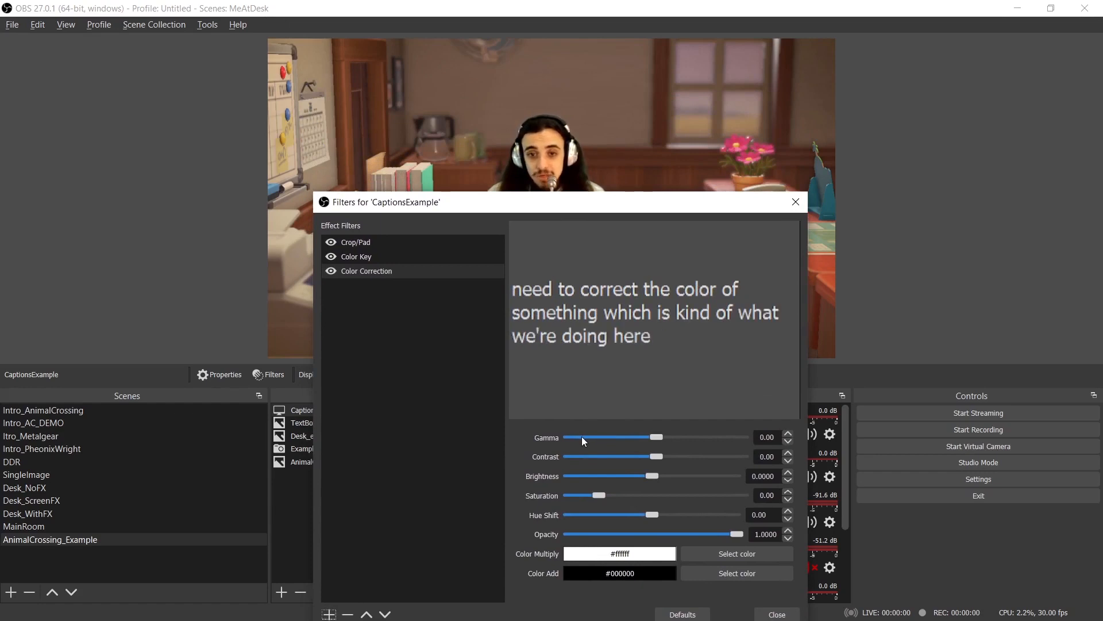
click(695, 554)
drag(724, 412, 726, 449)
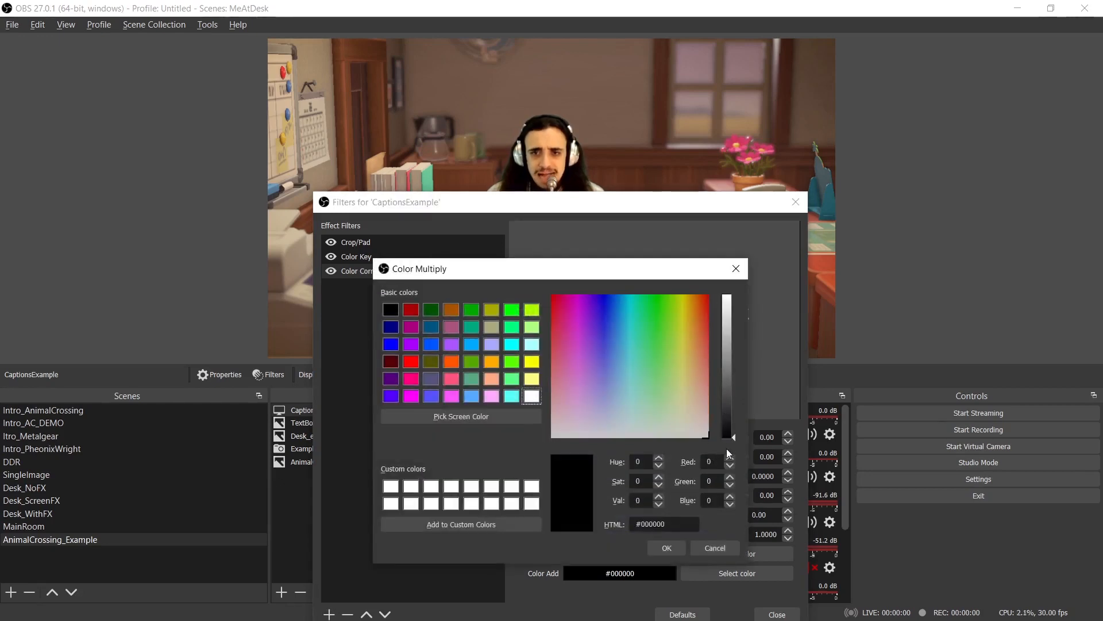
click(666, 546)
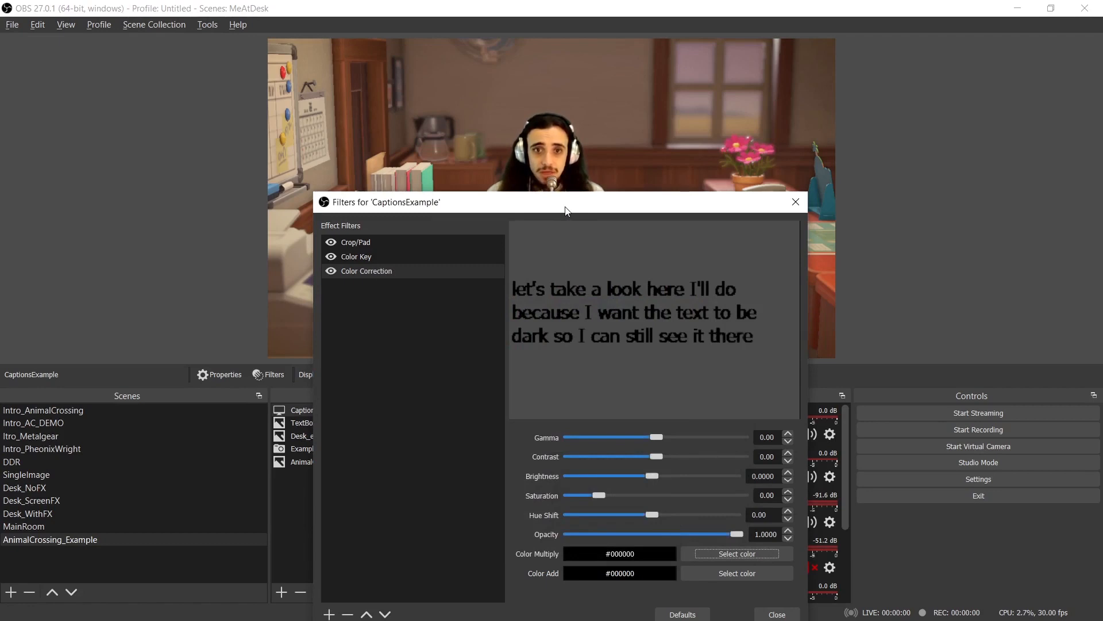
drag(567, 210, 147, 122)
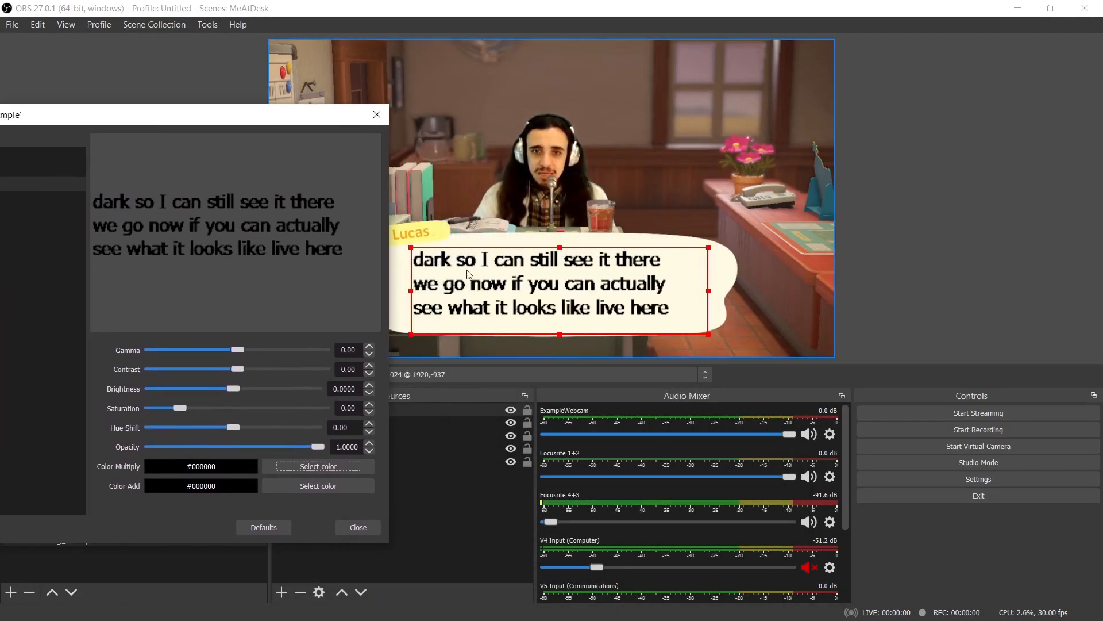
- Tune the captions' color correction to gamma 3.00, contrast -0.08, brightness 0.0702, saturation 1.79 and opacity 0.9224 for softer grey text
drag(241, 355, 359, 347)
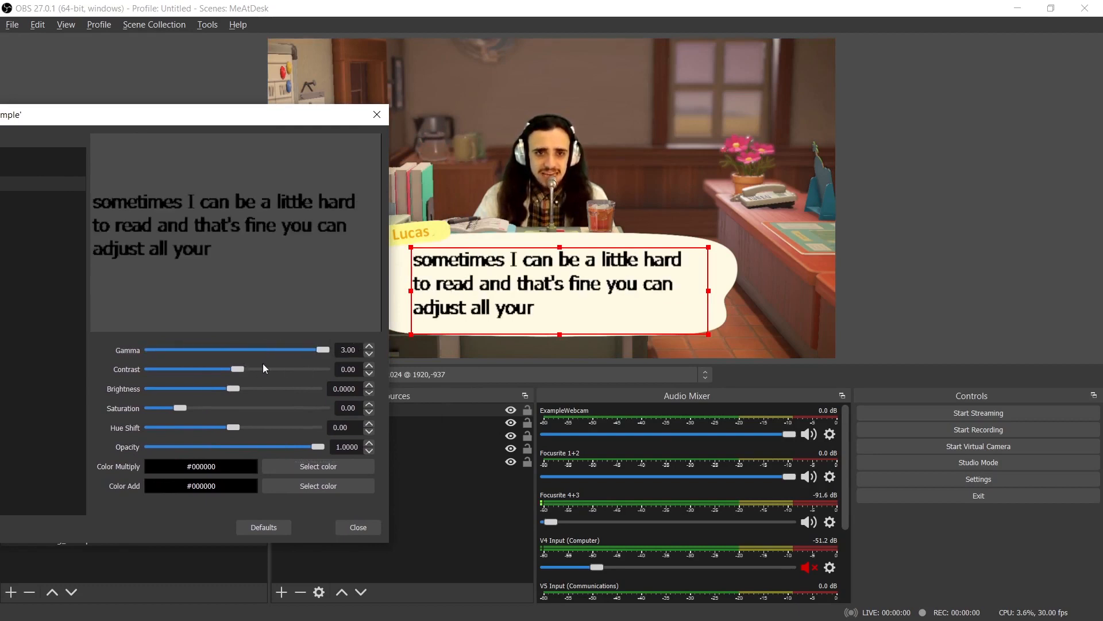
drag(237, 368, 236, 412)
mouse_move(317, 446)
mouse_down()
mouse_move(289, 448)
mouse_move(301, 447)
mouse_up()
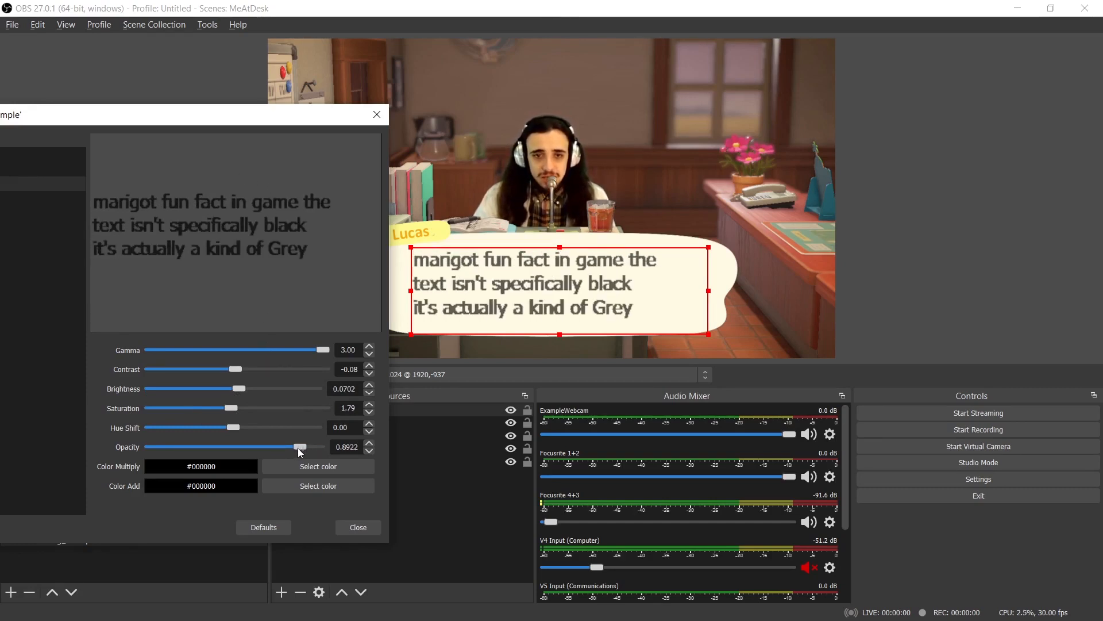
drag(300, 447, 303, 447)
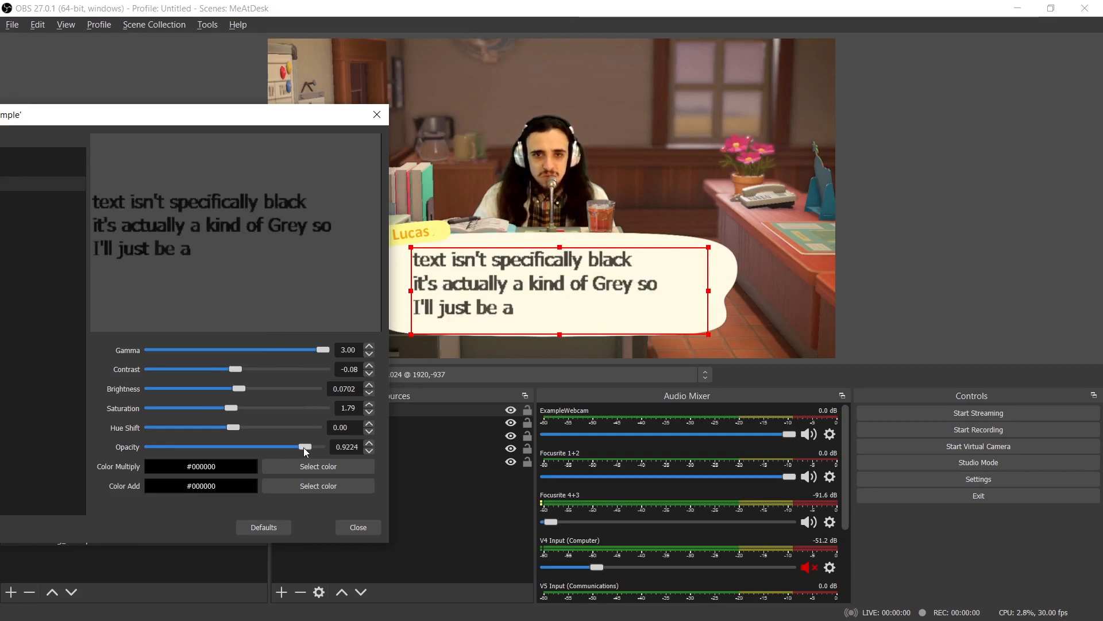
- Tune the captions' Color Key to similarity 496, smoothness 314, contrast -0.22 and gamma -0.13 for thinner, smoother text, and close the filters
drag(197, 115, 948, 95)
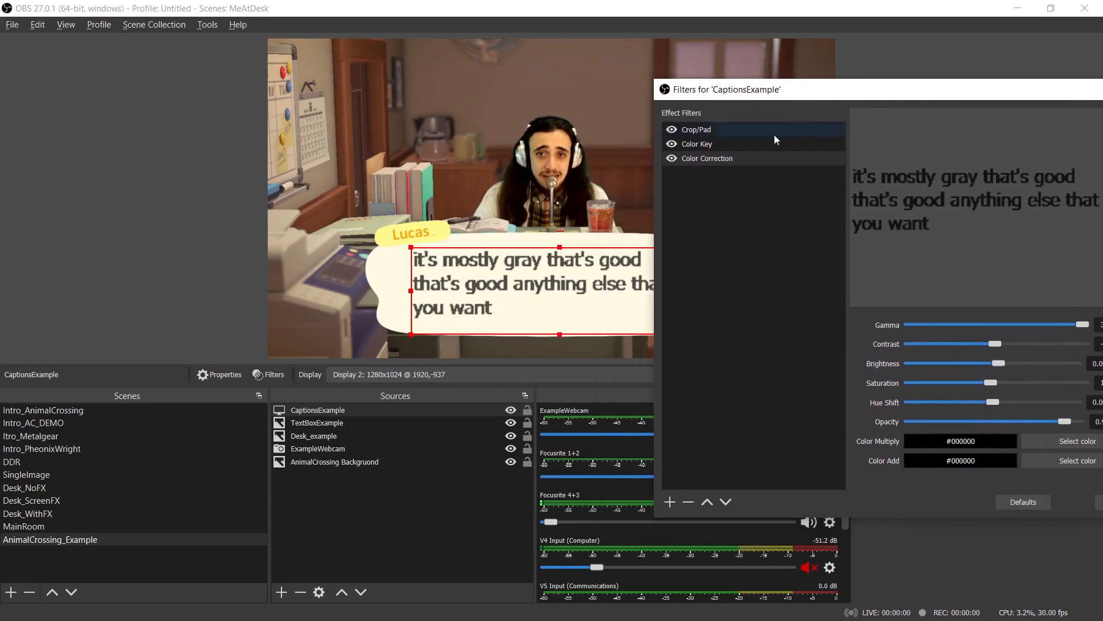
click(726, 147)
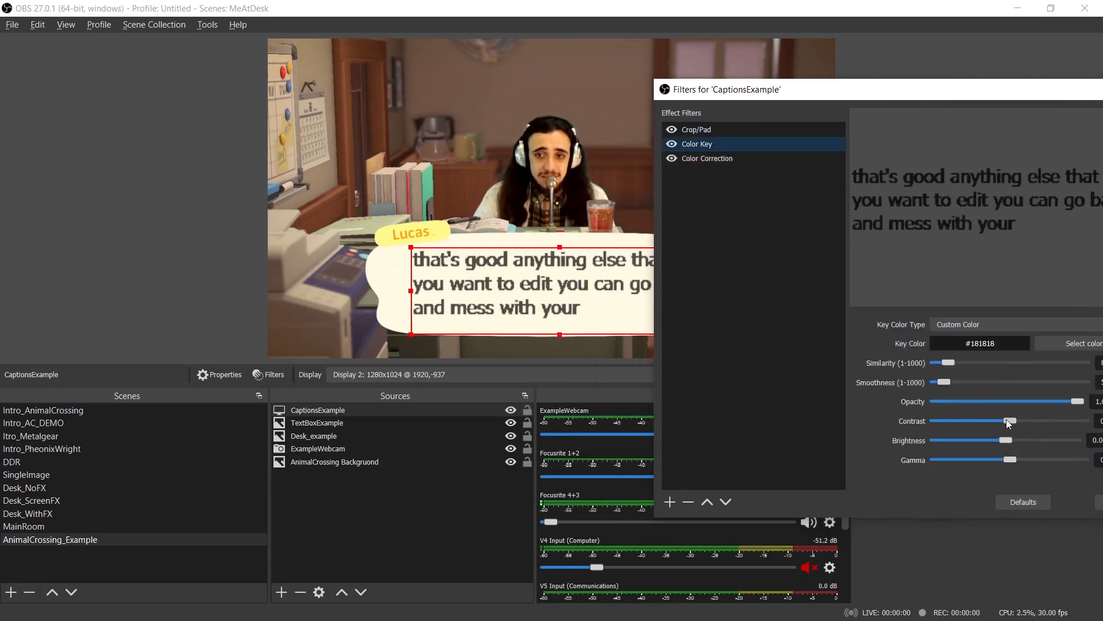
drag(1005, 419, 1005, 457)
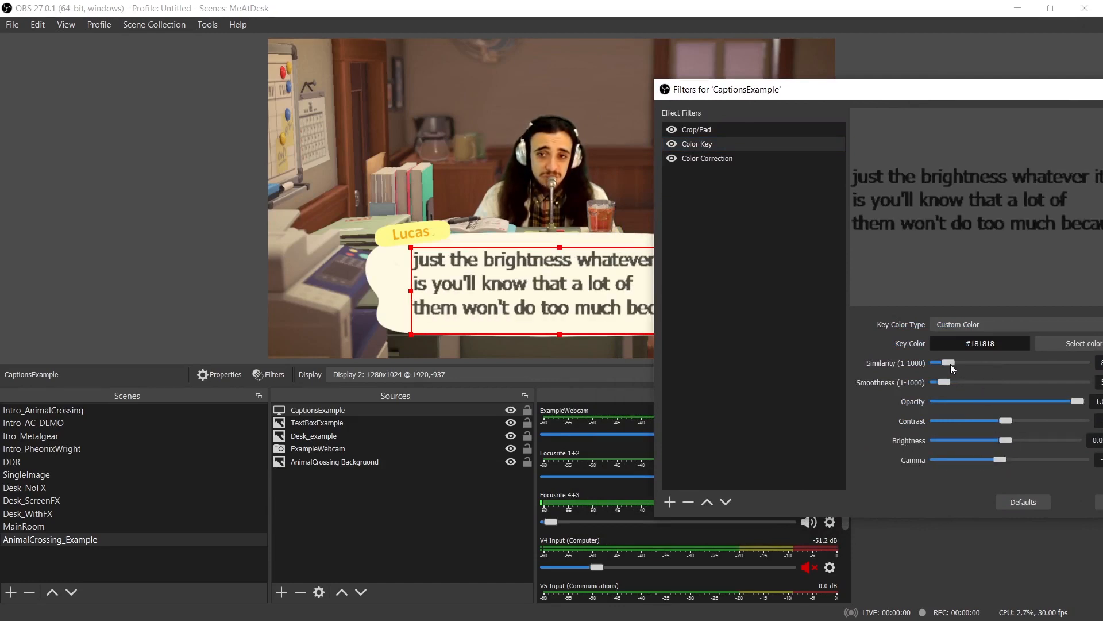
drag(951, 364, 1009, 364)
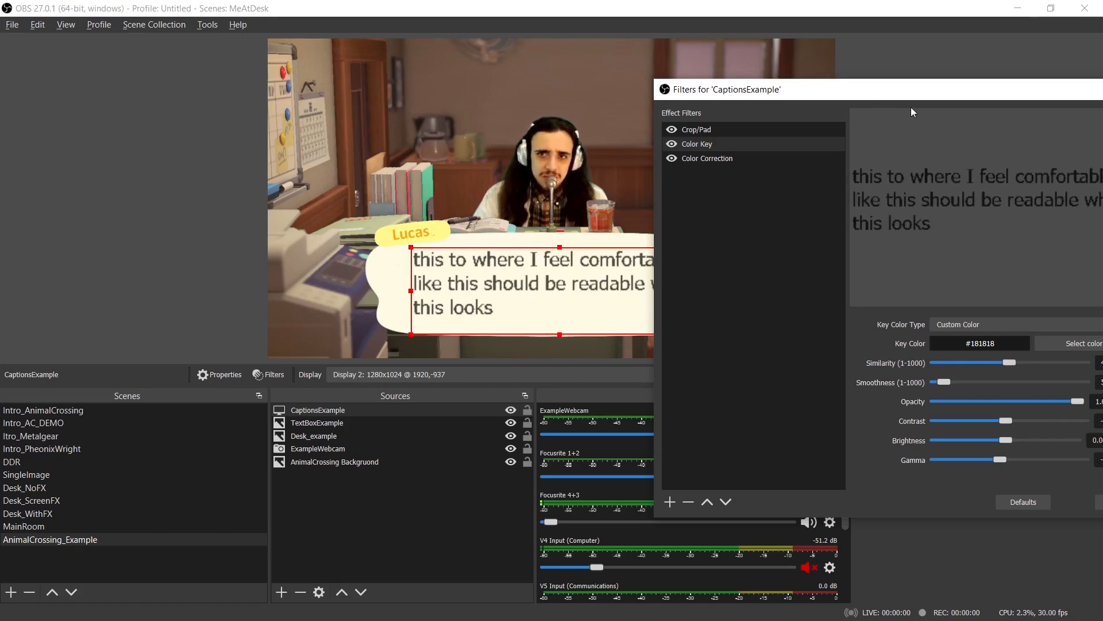
drag(911, 97, 924, 62)
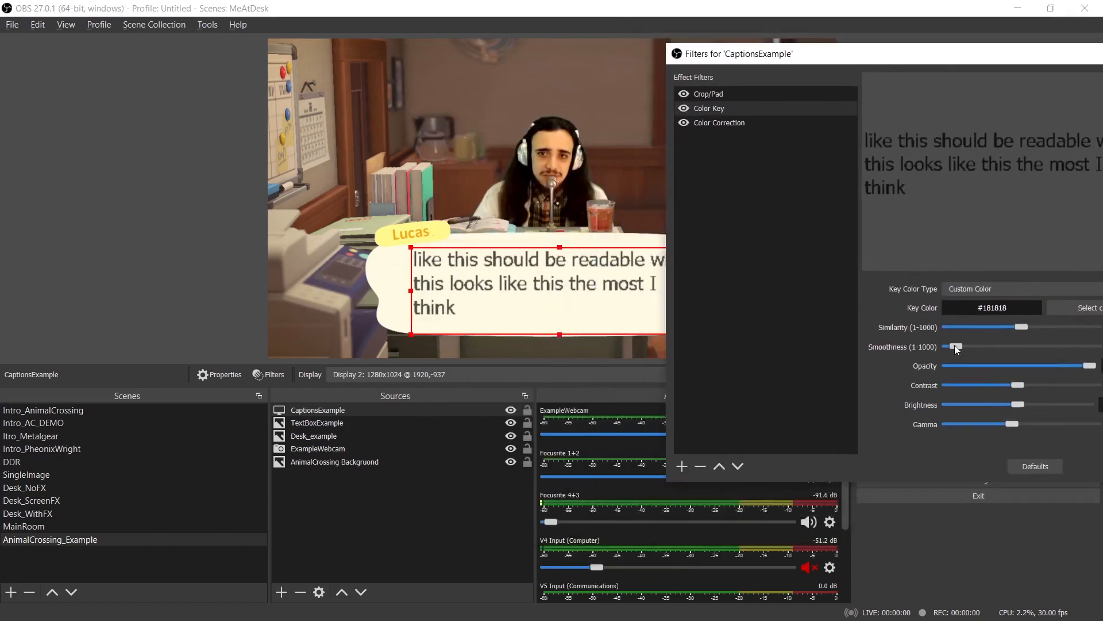
drag(956, 347, 996, 345)
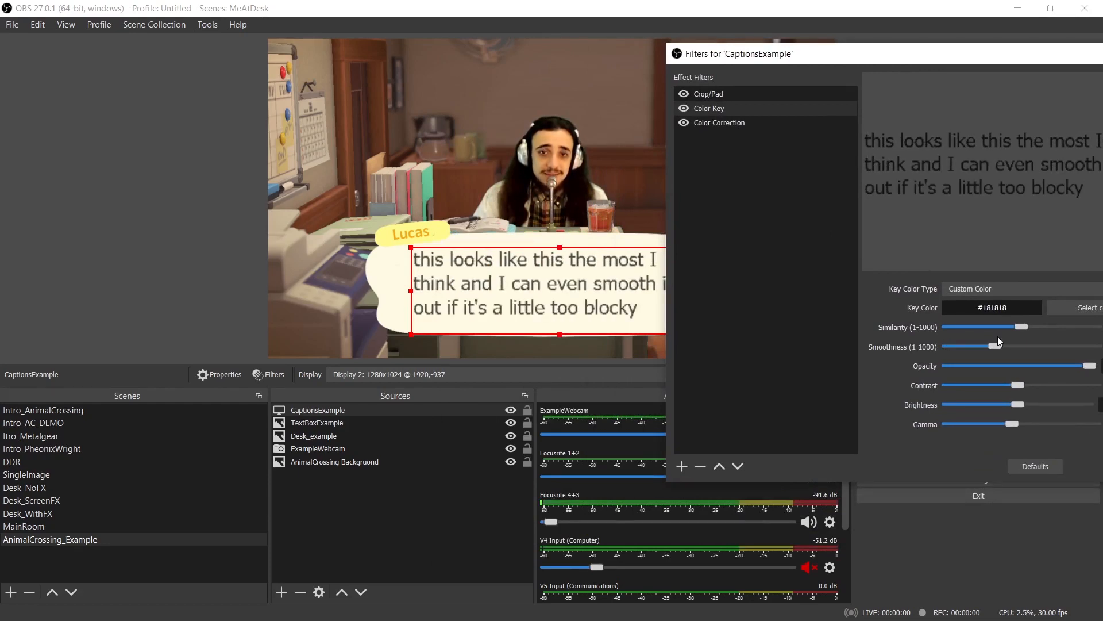
drag(980, 62, 524, 94)
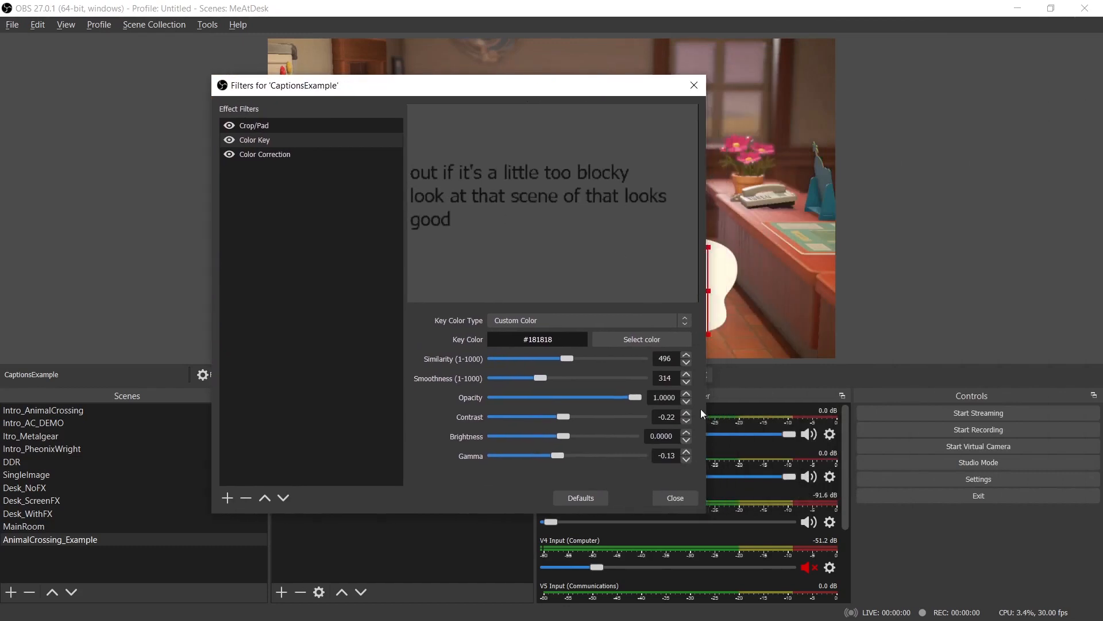
click(676, 498)
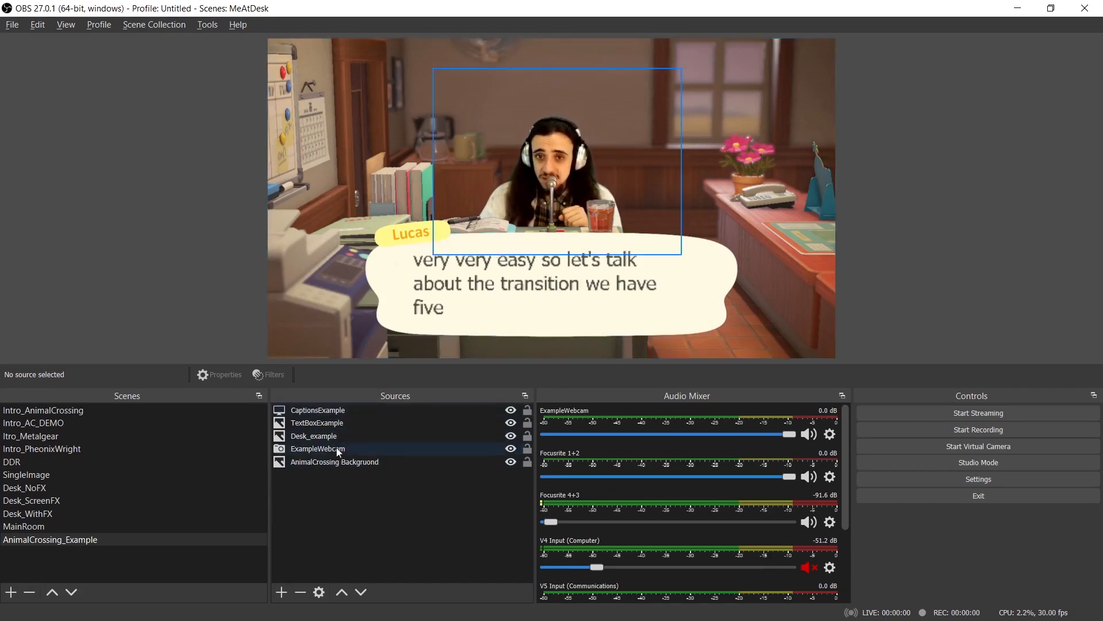
- Review the scene's source stacking by selecting the captions, text box, desk, background and webcam one after another, and clear the selection
click(335, 415)
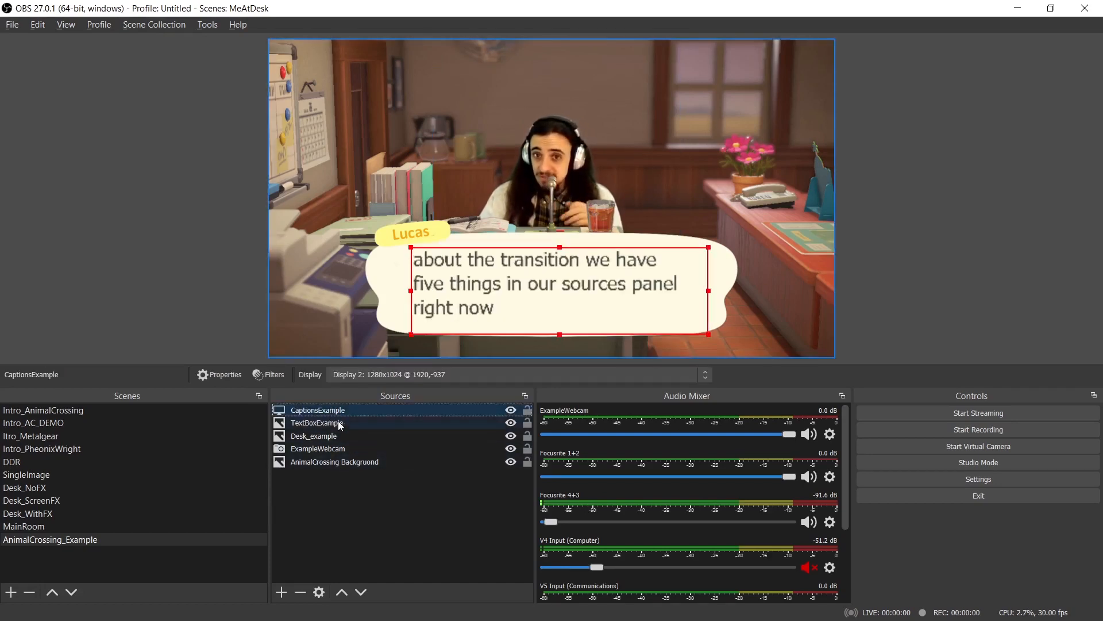
click(339, 426)
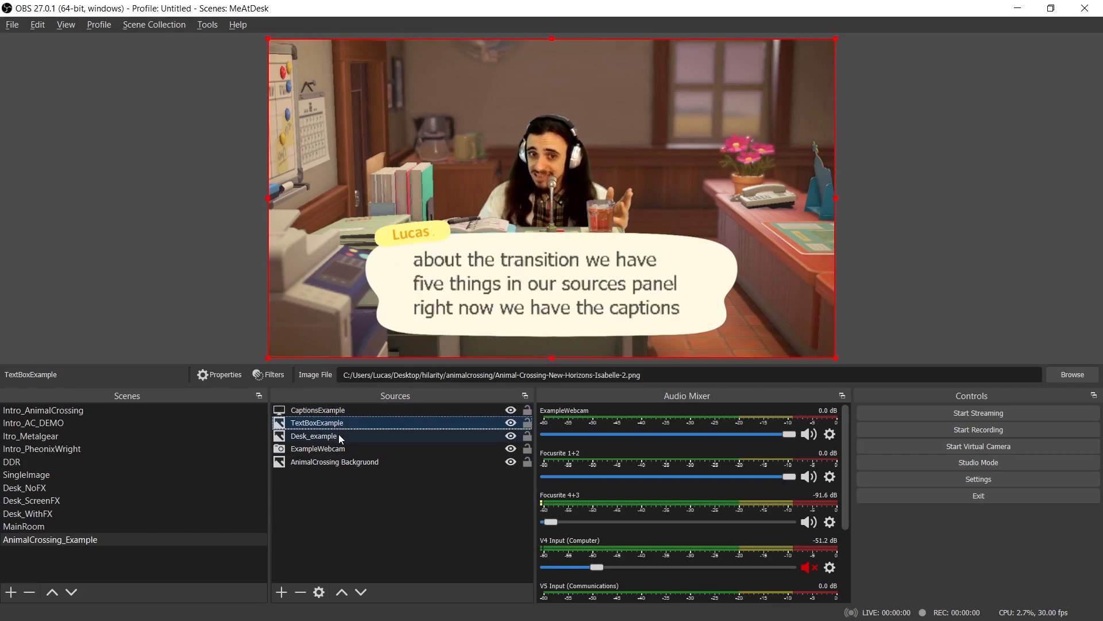
click(340, 436)
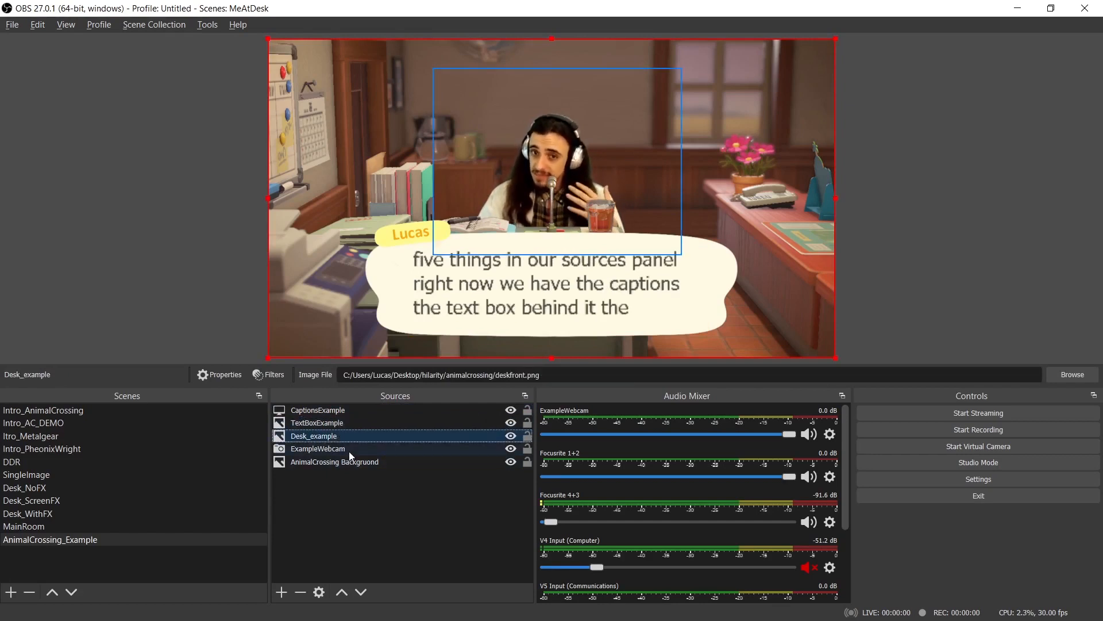
click(345, 458)
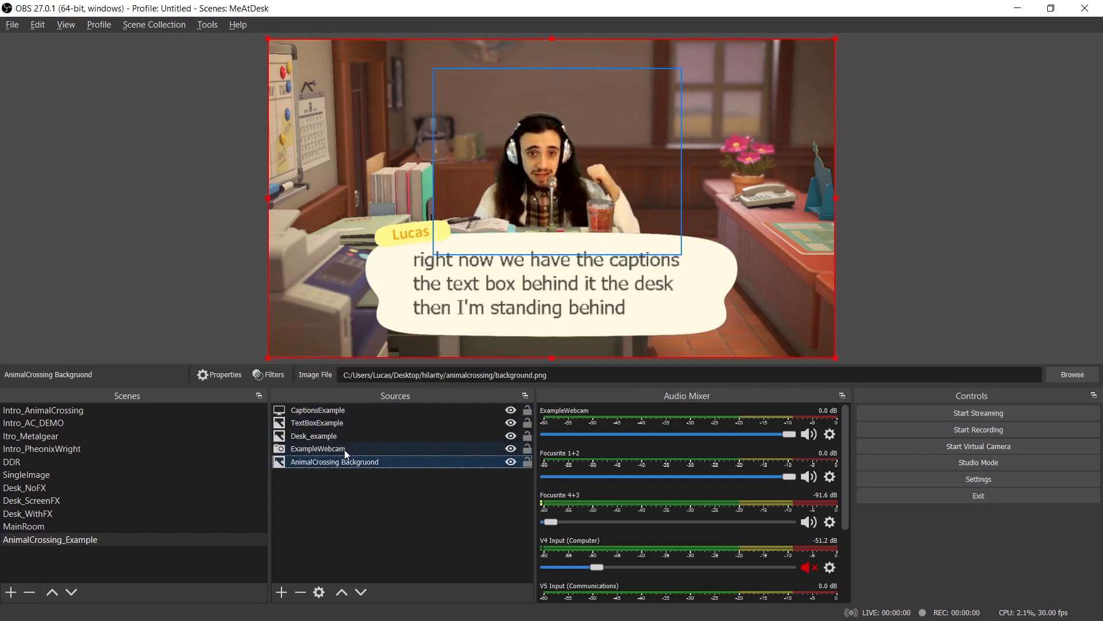
click(344, 449)
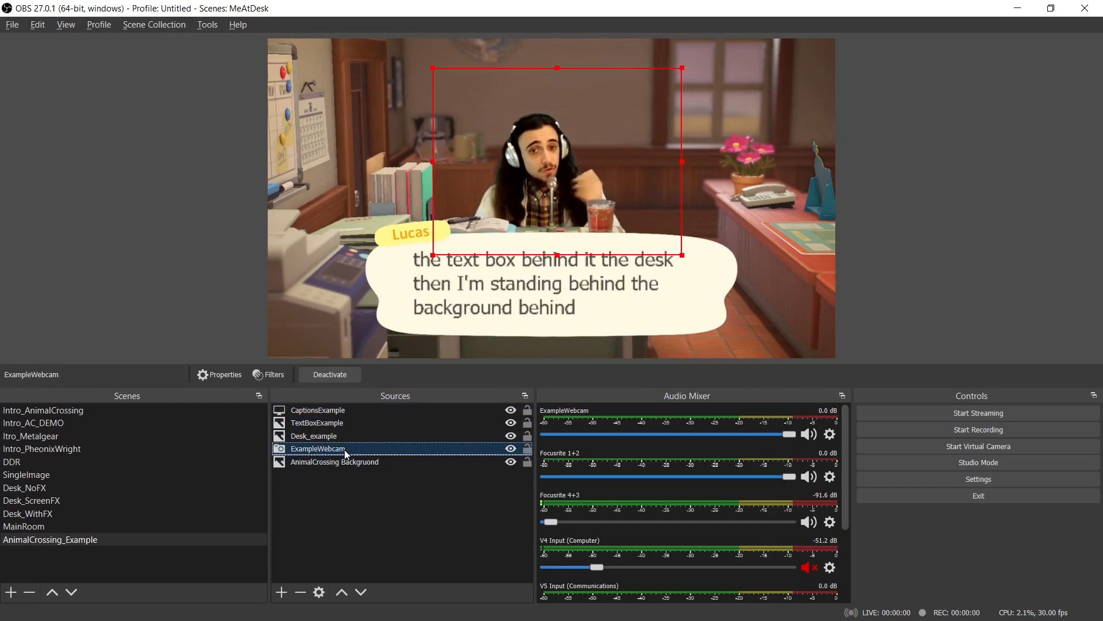
click(201, 250)
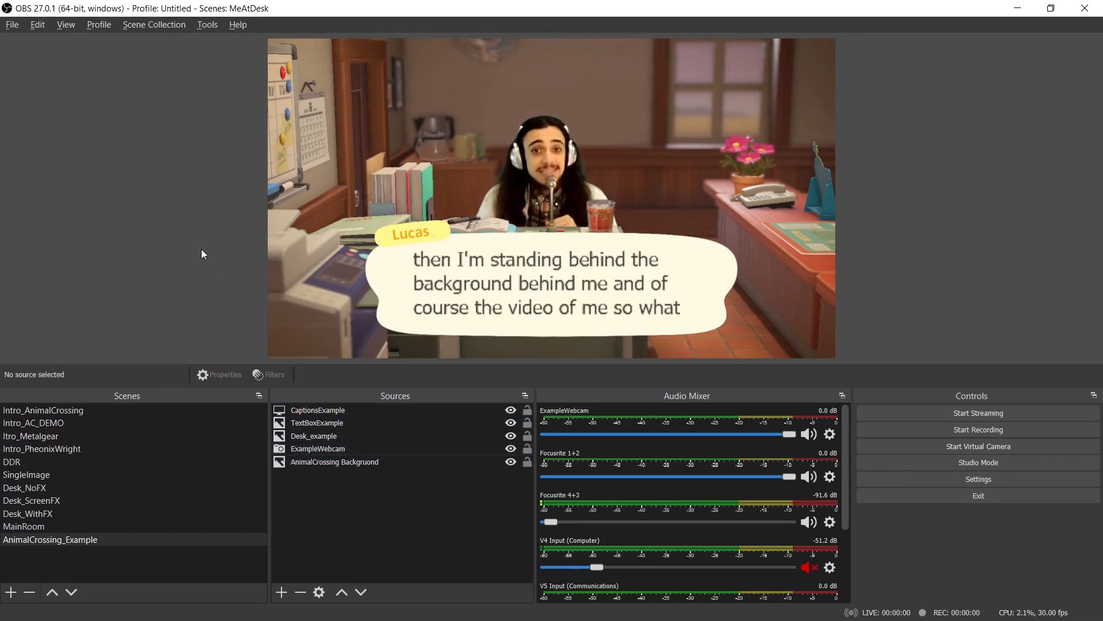
- Add a new visible image source named Loading Example to the AnimalCrossing_Example scene
click(282, 592)
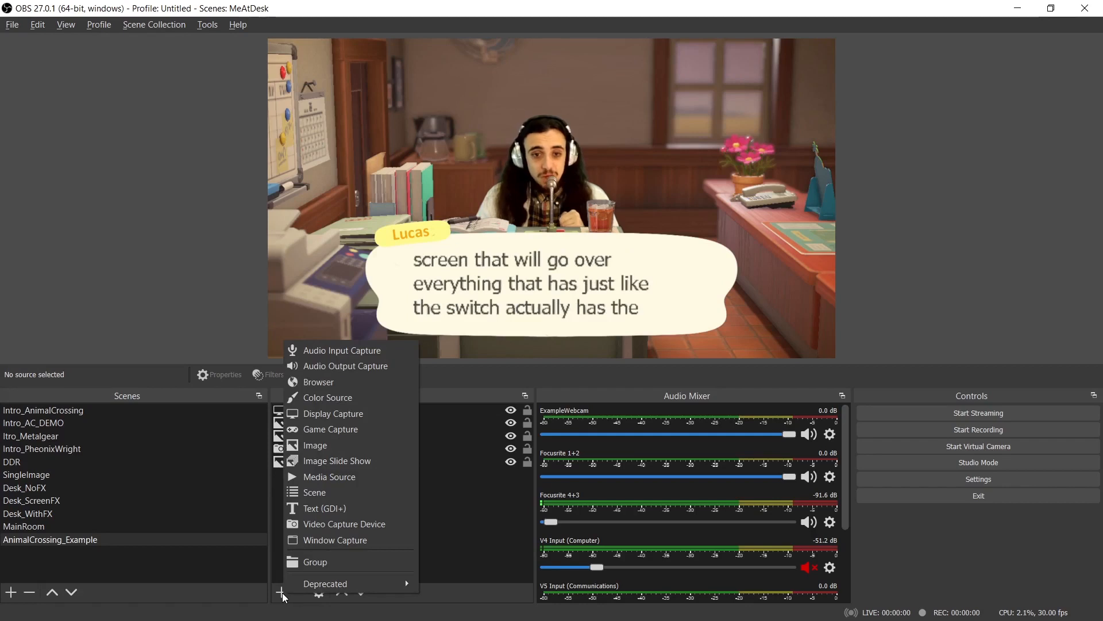
click(332, 446)
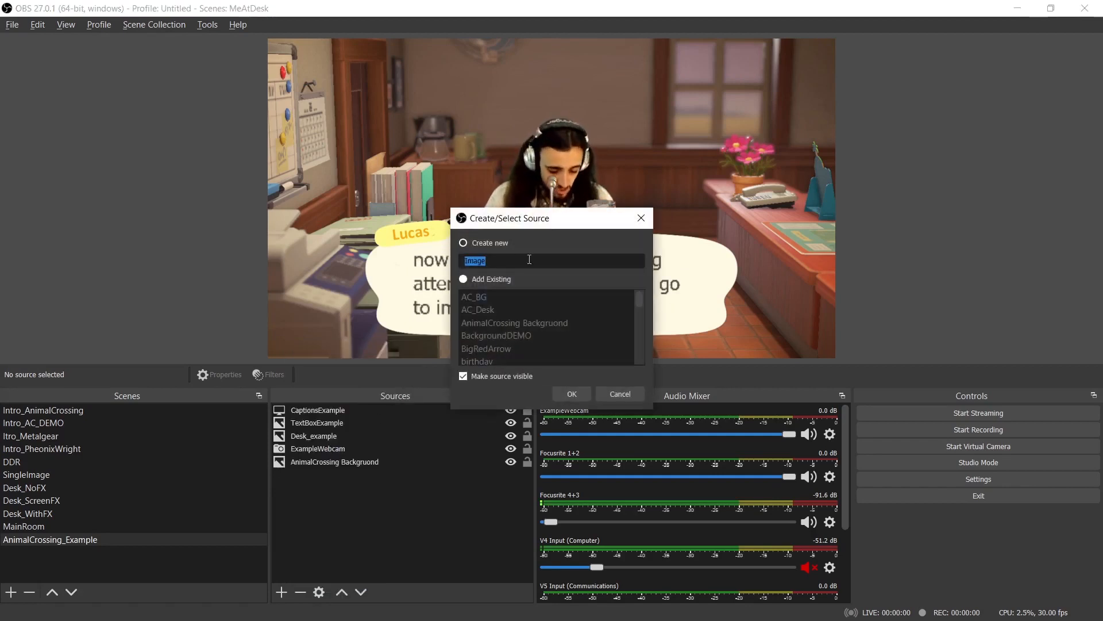
text(Loading Exa)
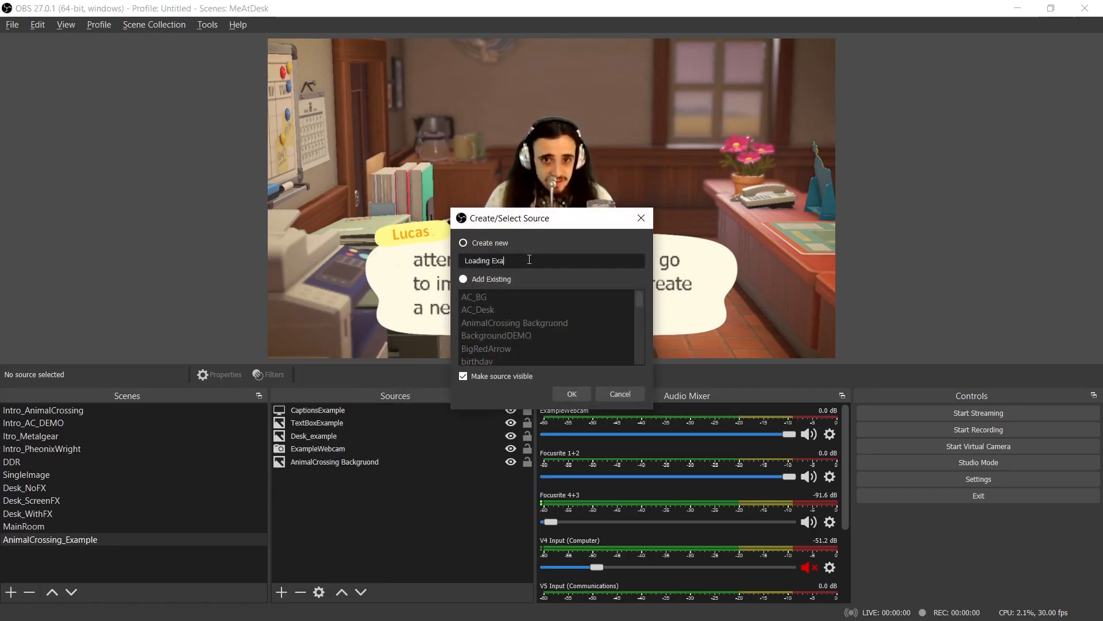
text(mple)
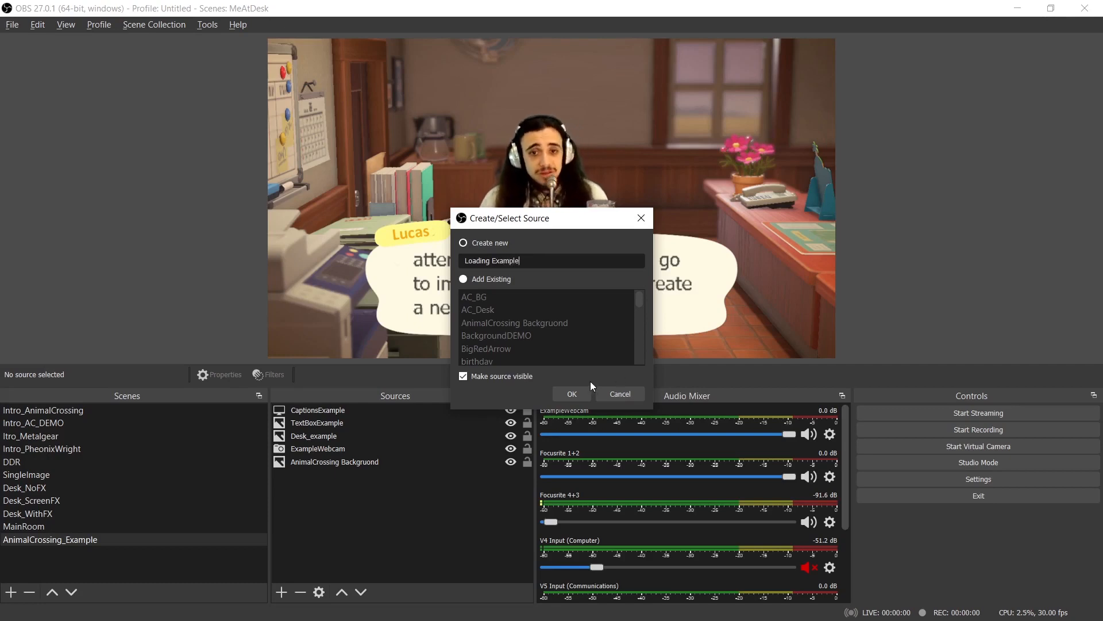
click(572, 393)
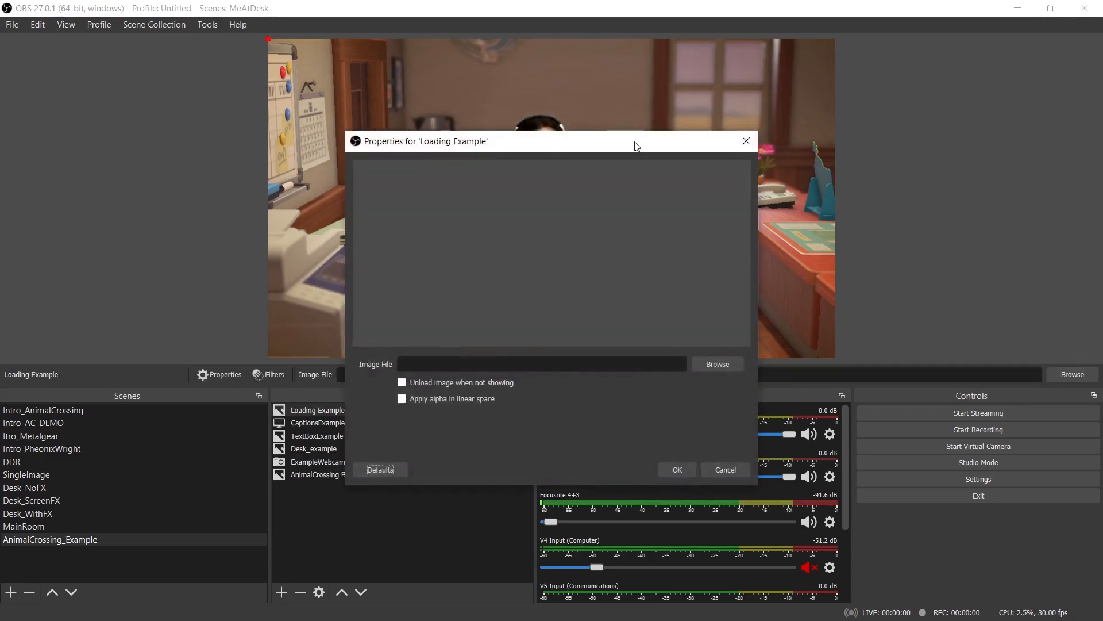
- Load acnl_loading_perfectLoop.gif from the animalcrossing folder into the Loading Example source, and enlarge it to cover the whole canvas
drag(637, 145, 643, 120)
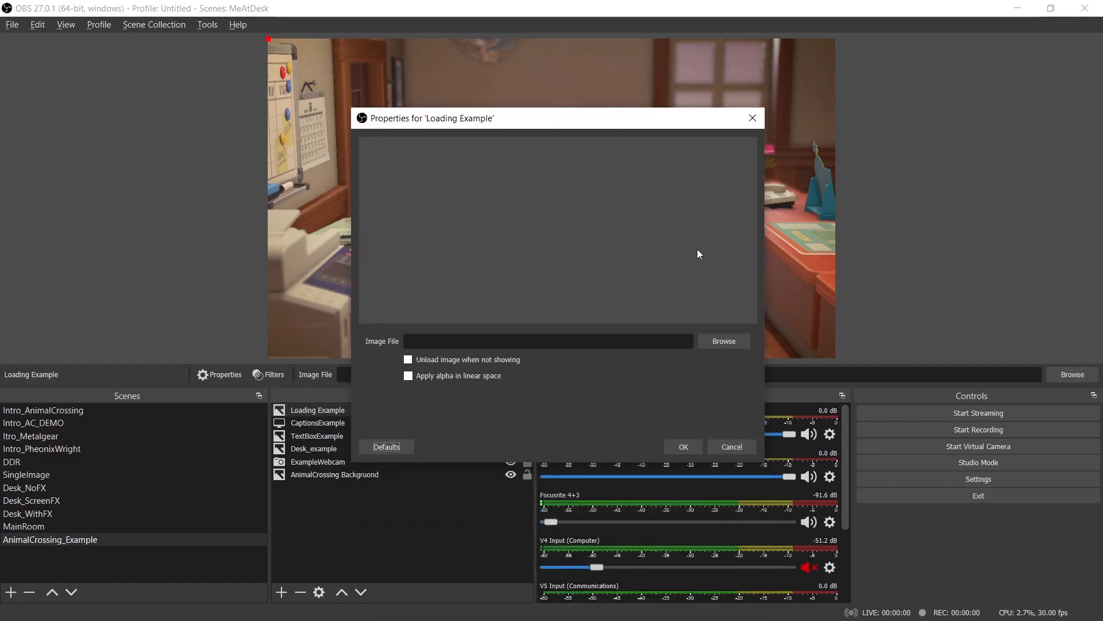
click(724, 343)
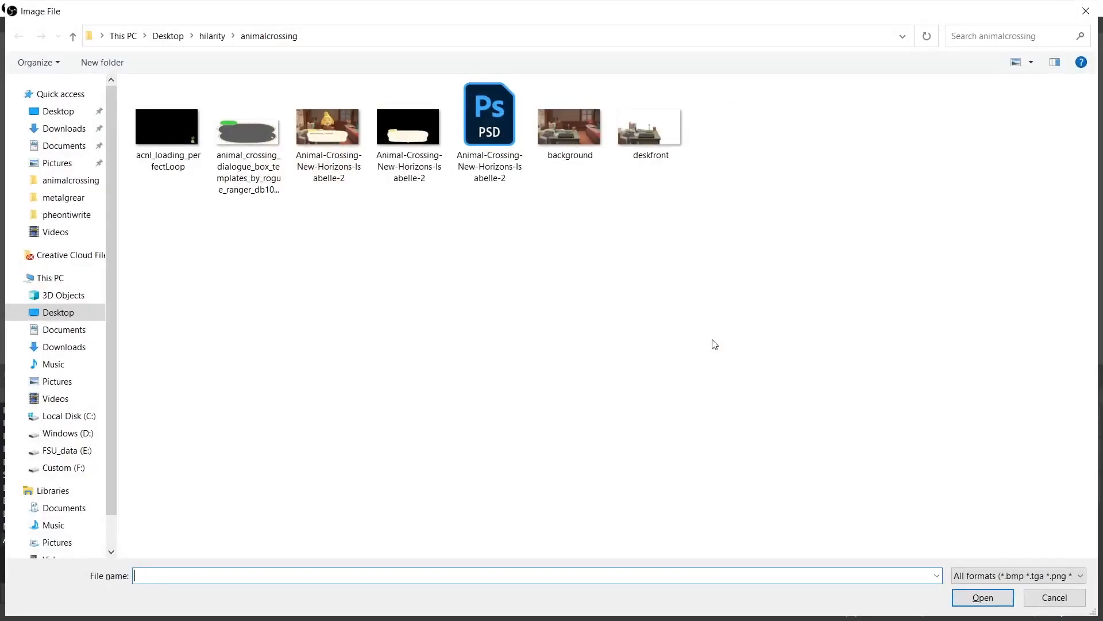
click(205, 171)
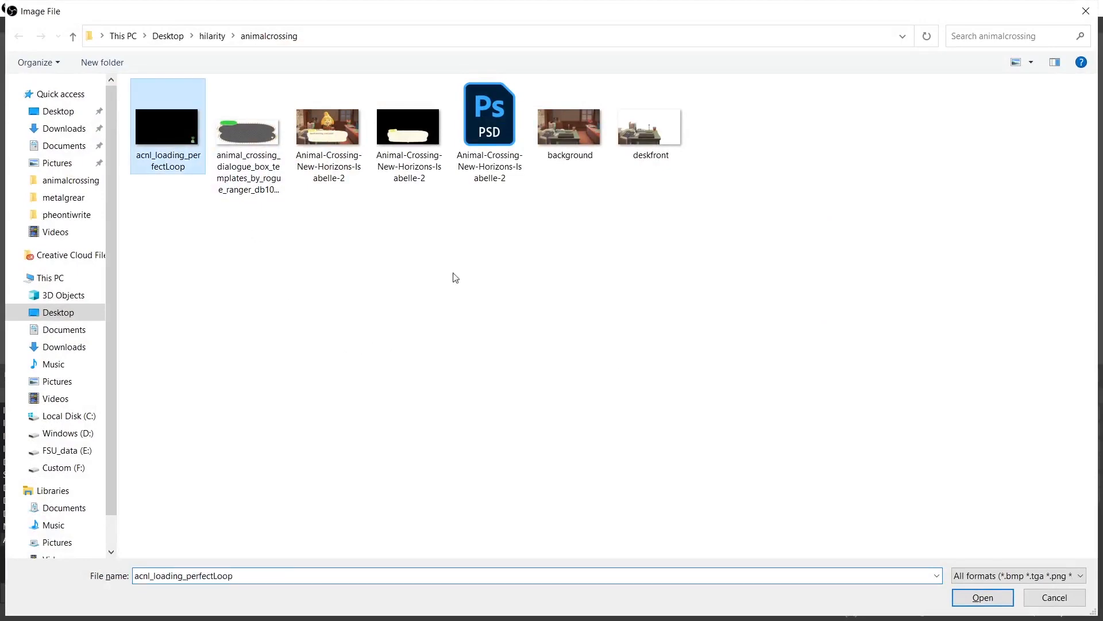
click(984, 598)
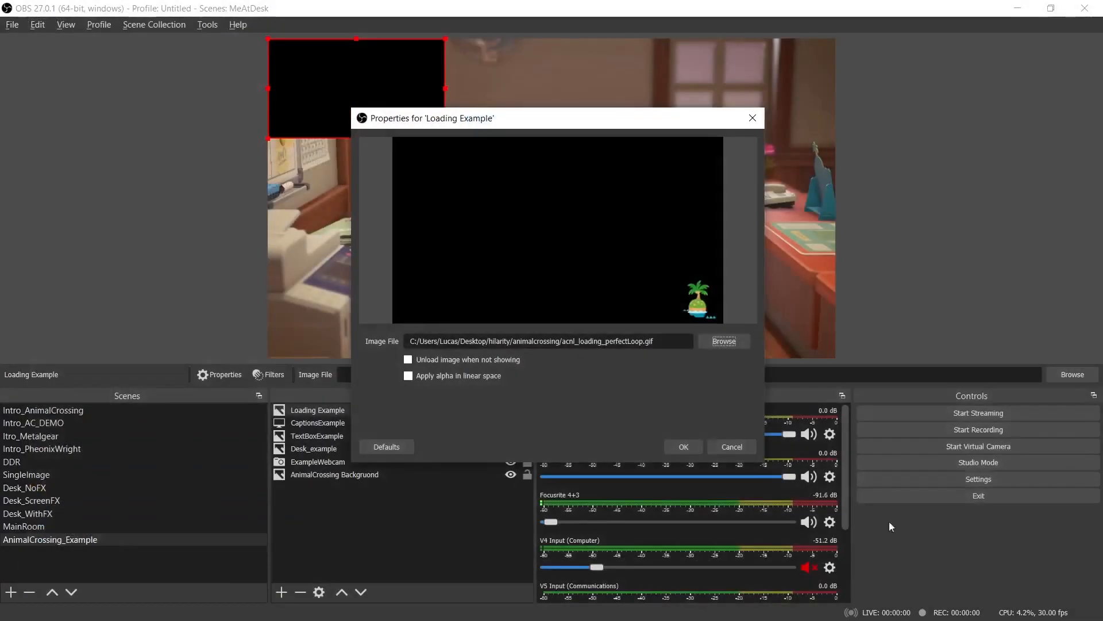
click(683, 446)
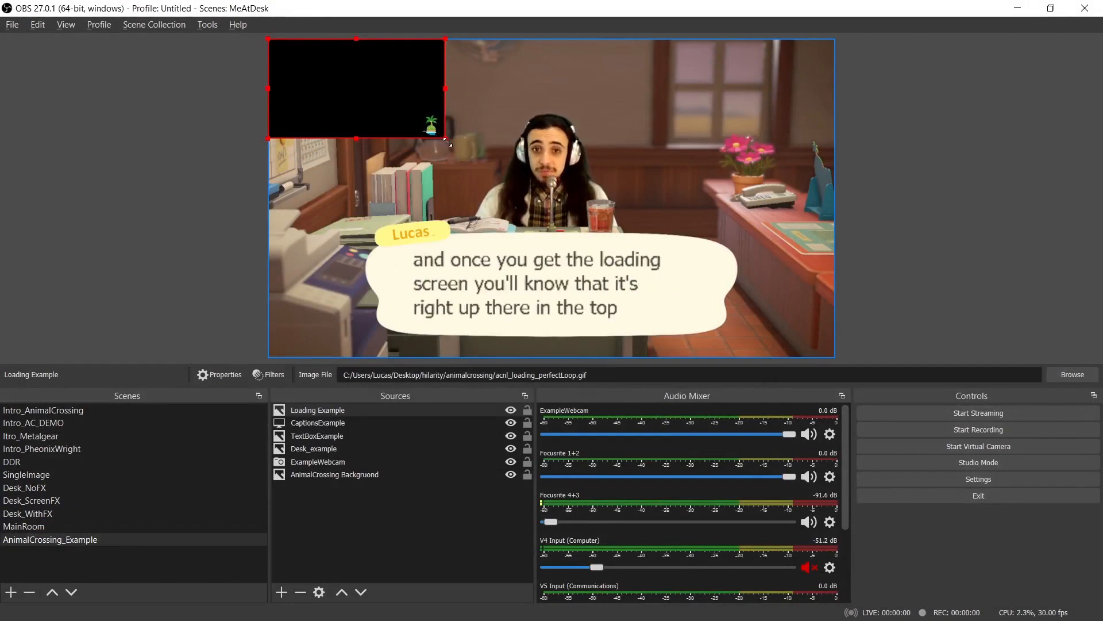
drag(446, 139, 849, 326)
click(941, 261)
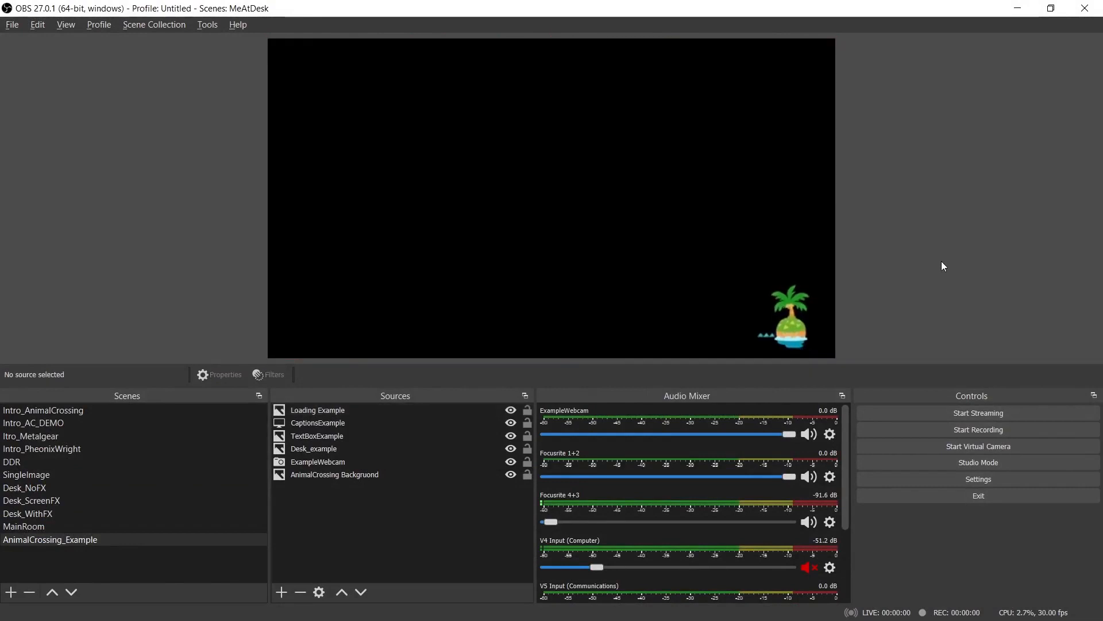
- Toggle the Loading Example source's visibility repeatedly to test the loading screen, and leave it hidden
click(511, 409)
click(510, 410)
click(510, 410)
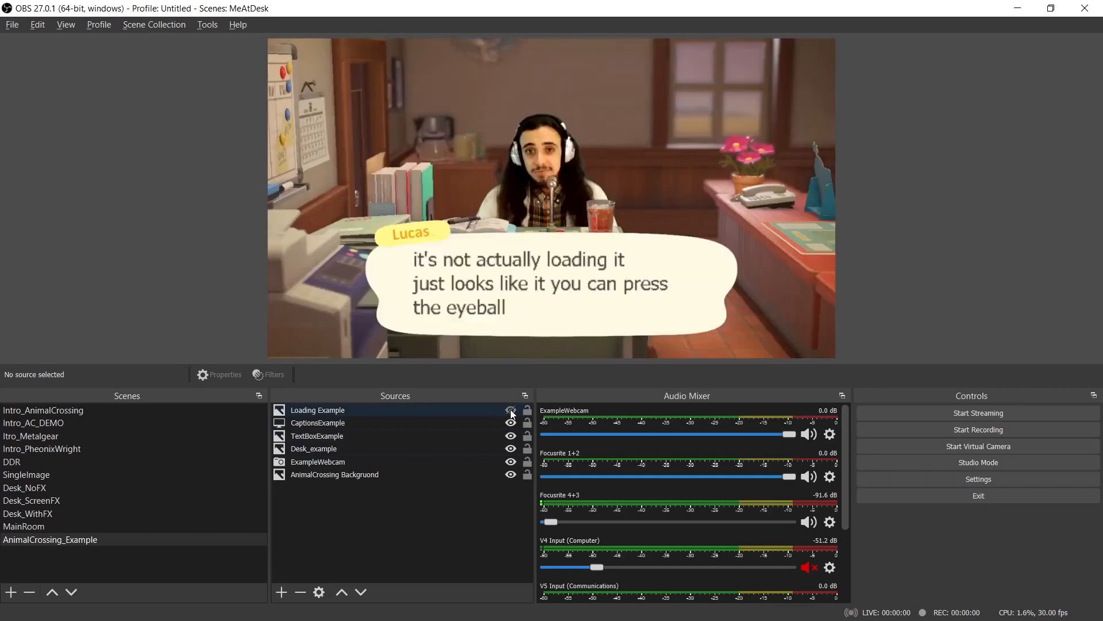
click(510, 410)
click(511, 410)
click(510, 410)
click(511, 410)
click(510, 410)
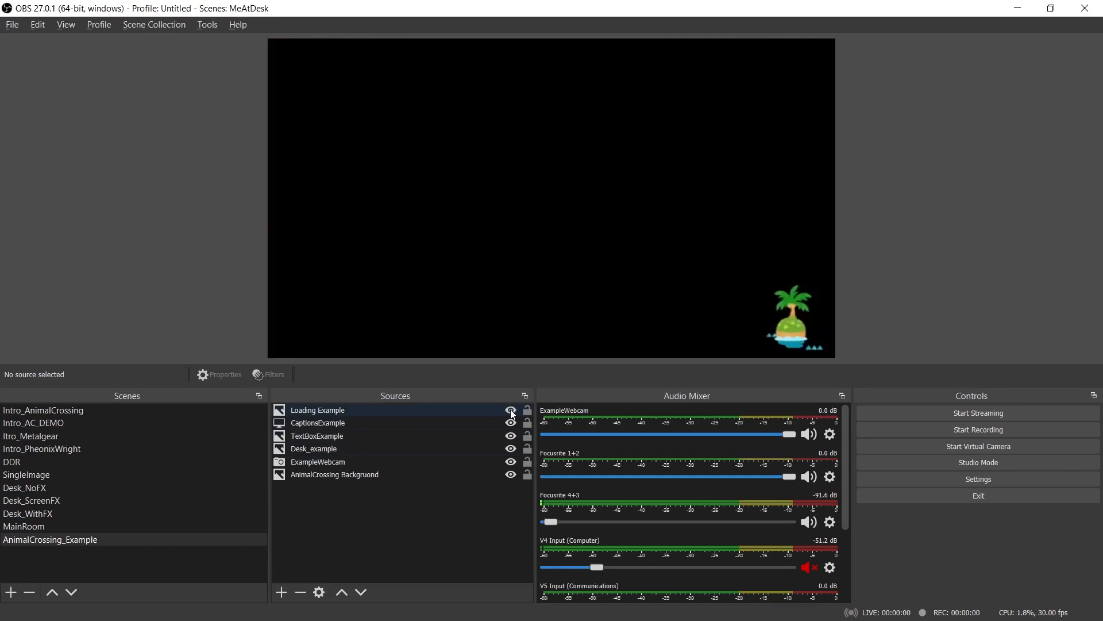
click(510, 410)
click(510, 410)
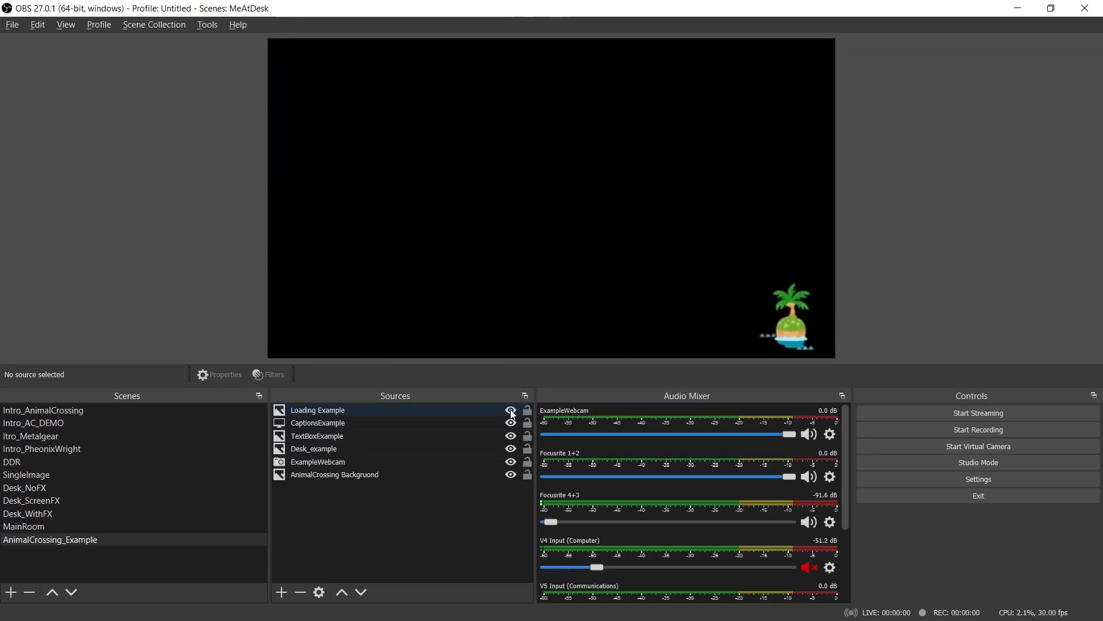
click(510, 410)
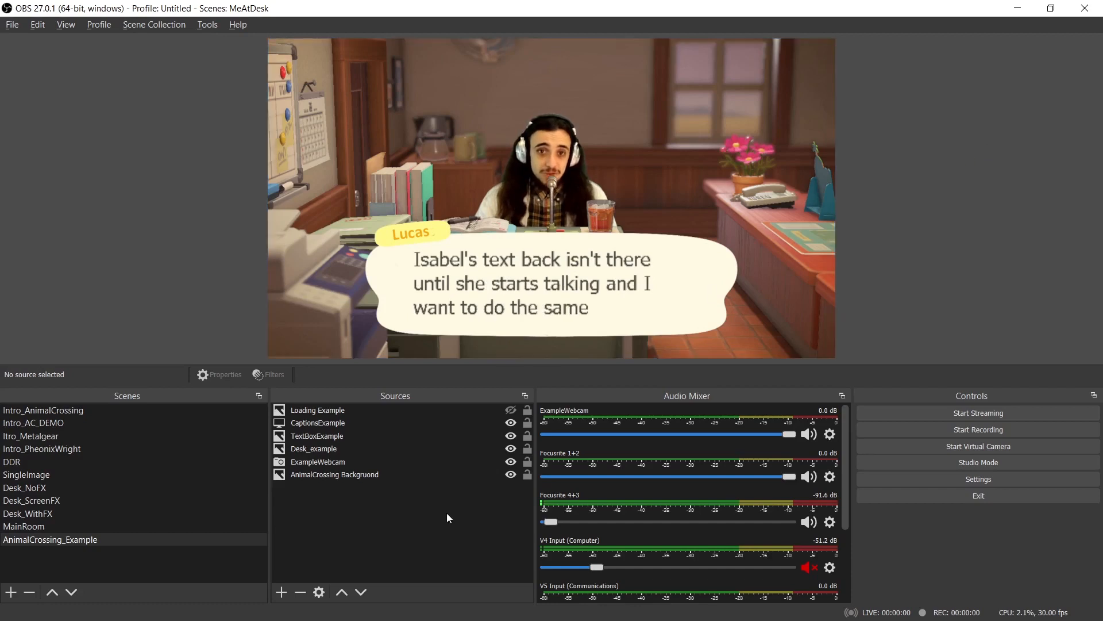
- Create a new visible source group named Text_Example in the scene
click(281, 593)
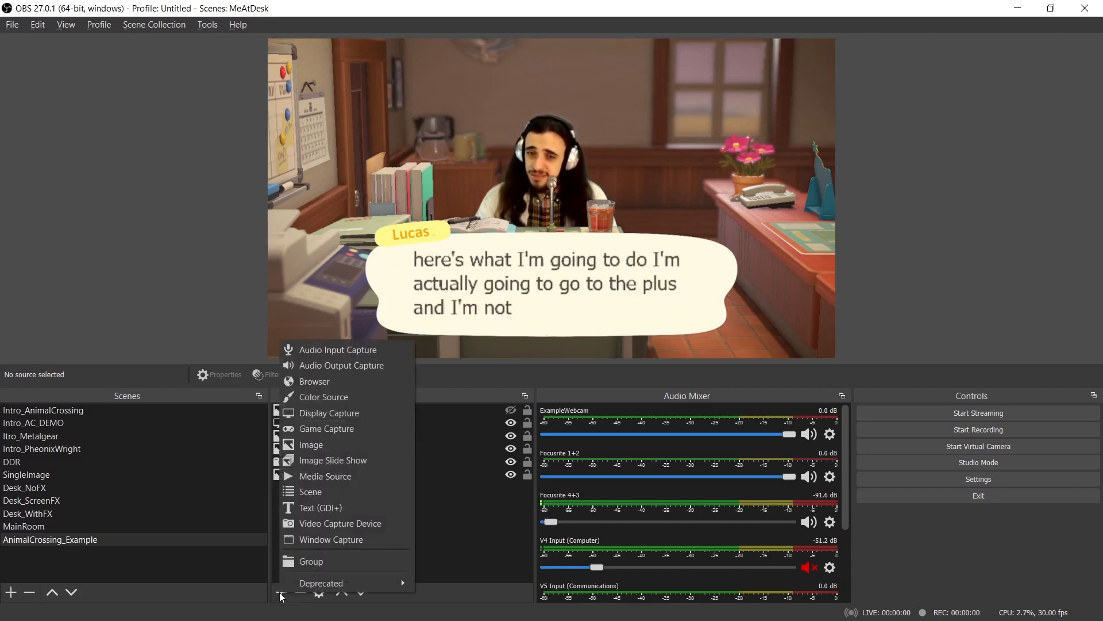
click(323, 563)
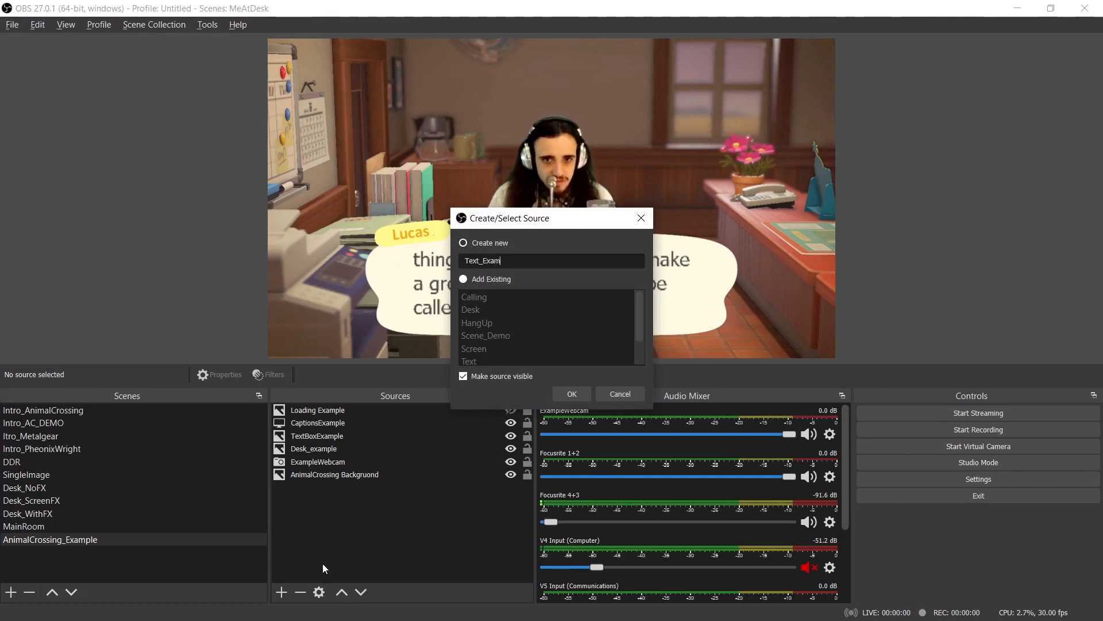
click(588, 393)
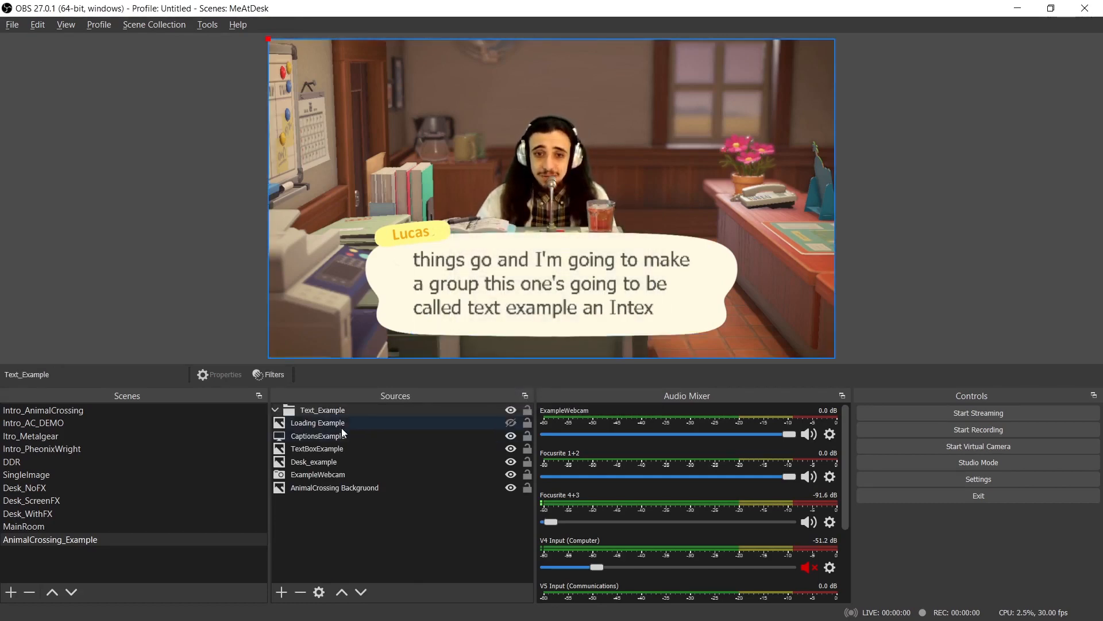
- Move CaptionsExample and TextBoxExample into the Text_Example group with the captions above the text box, and collapse the group
click(338, 443)
click(326, 438)
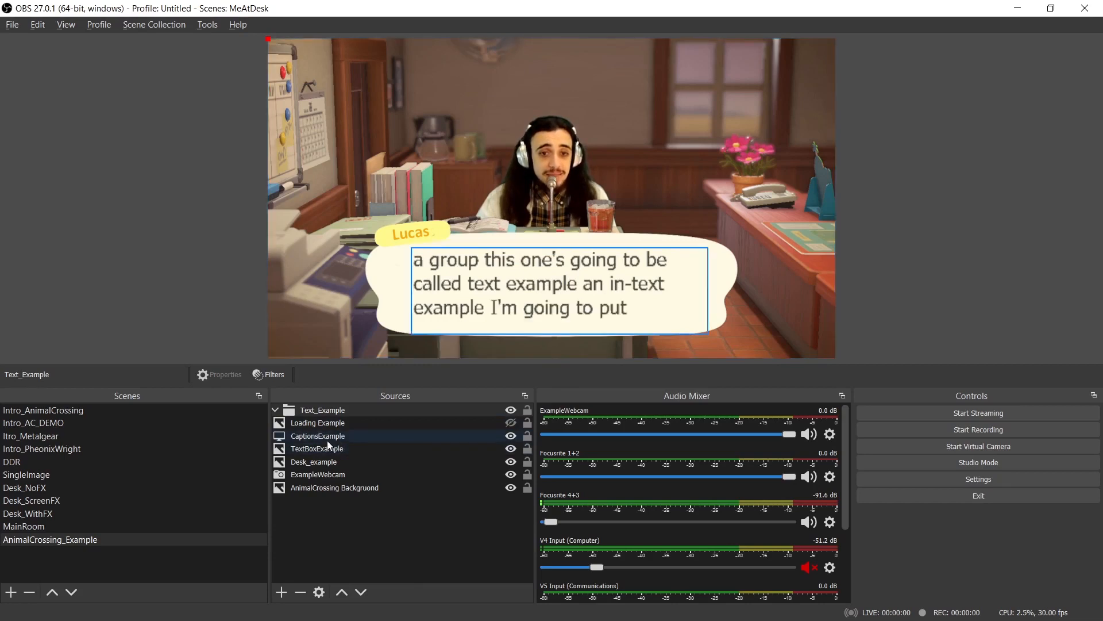
drag(326, 438, 308, 424)
click(327, 451)
click(329, 436)
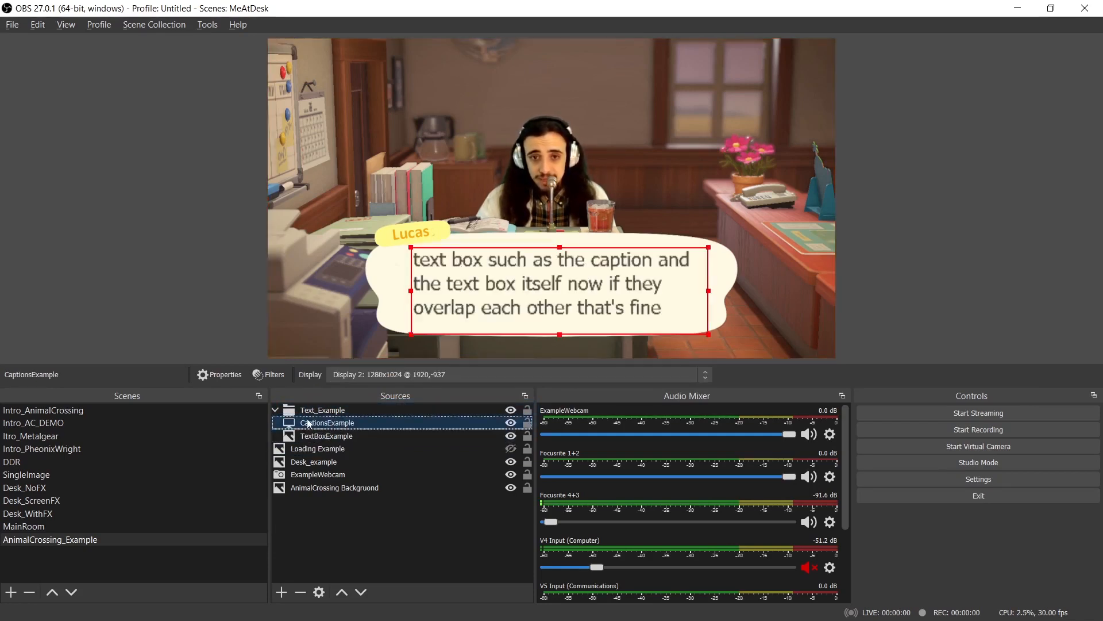
click(275, 410)
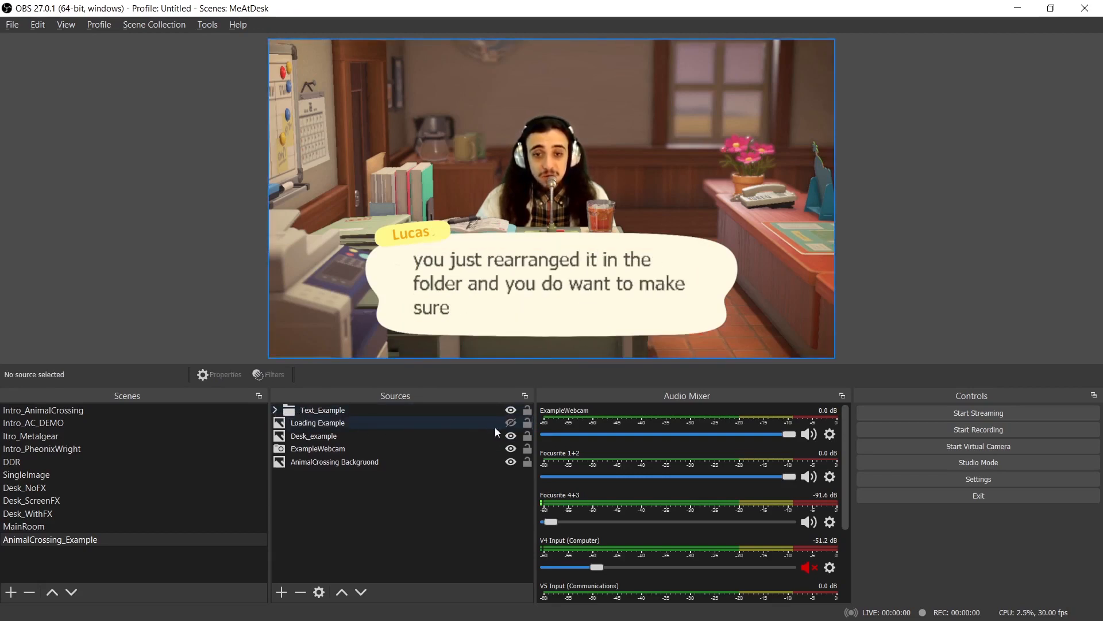
- Move the Text_Example group below Loading Example, toggle the loading screen to check that it covers the text, and leave it hidden
click(511, 422)
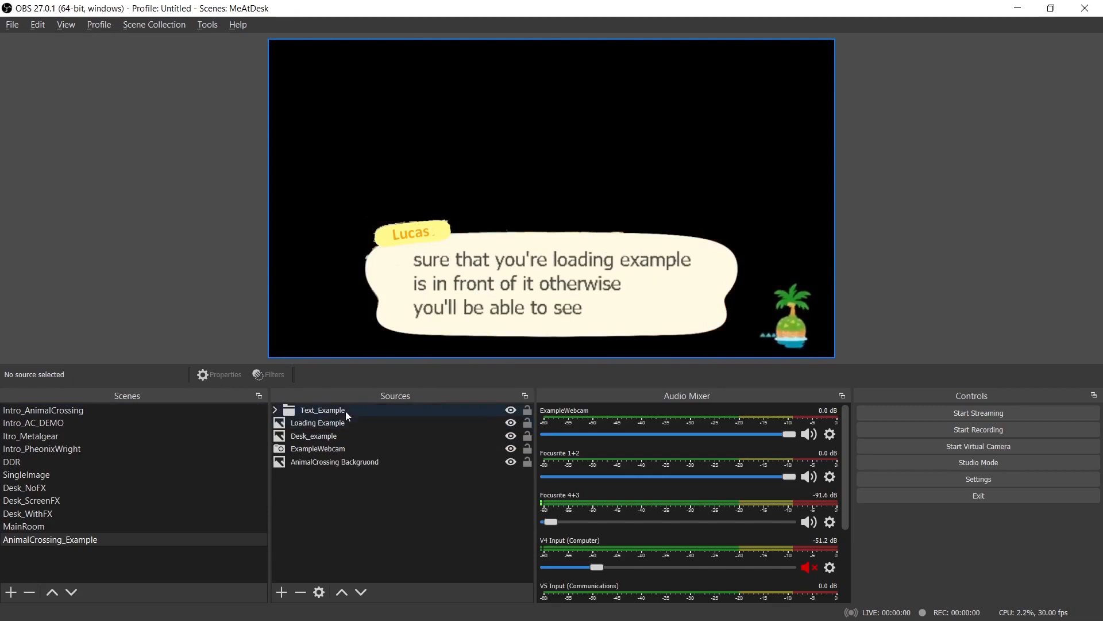
drag(346, 411, 336, 427)
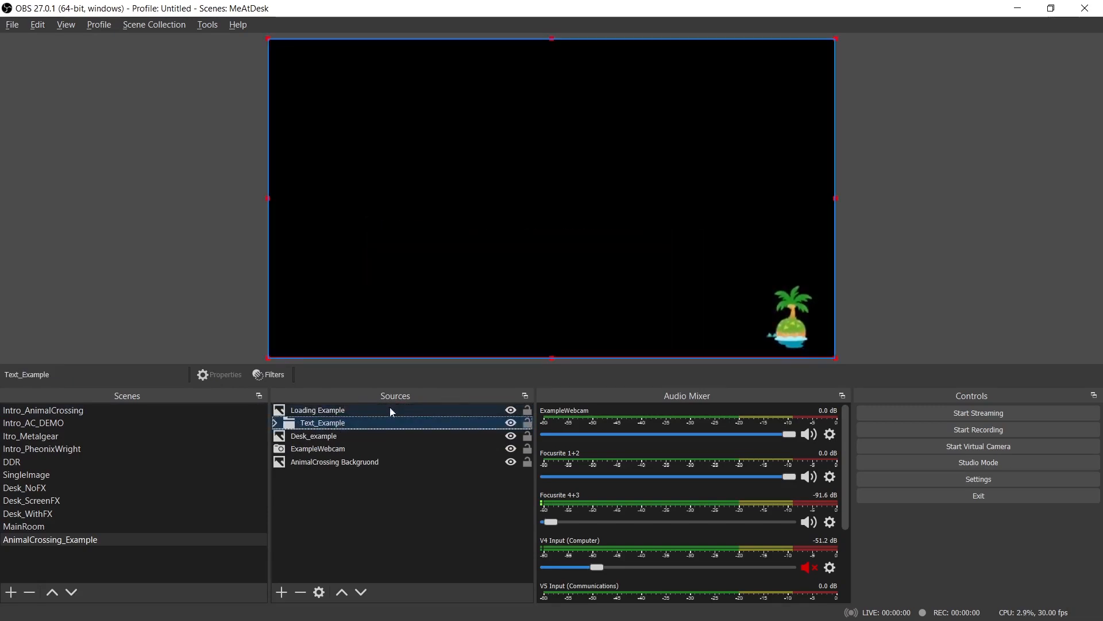
click(511, 410)
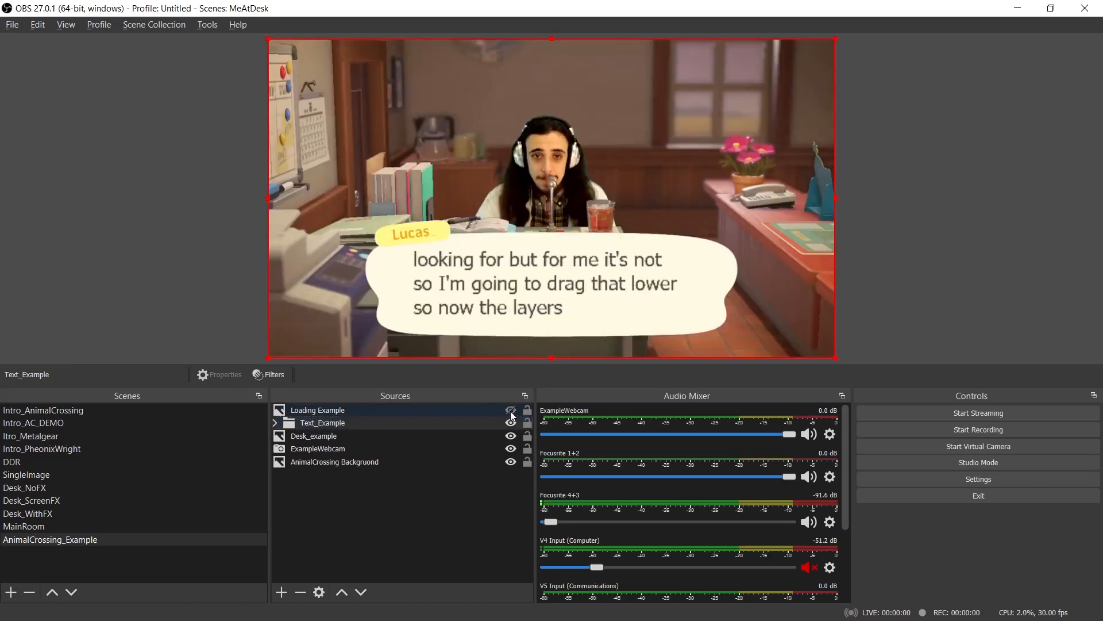
click(511, 411)
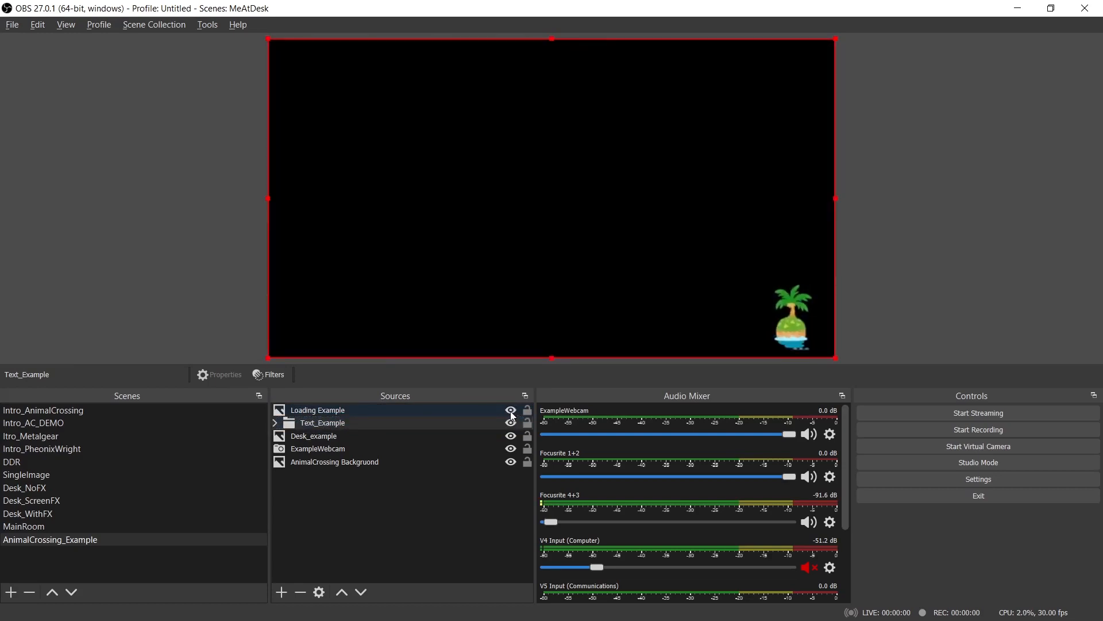
click(512, 412)
- Check the layer order by hiding and restoring the Text_Example group, Desk_example and ExampleWebcam
click(512, 423)
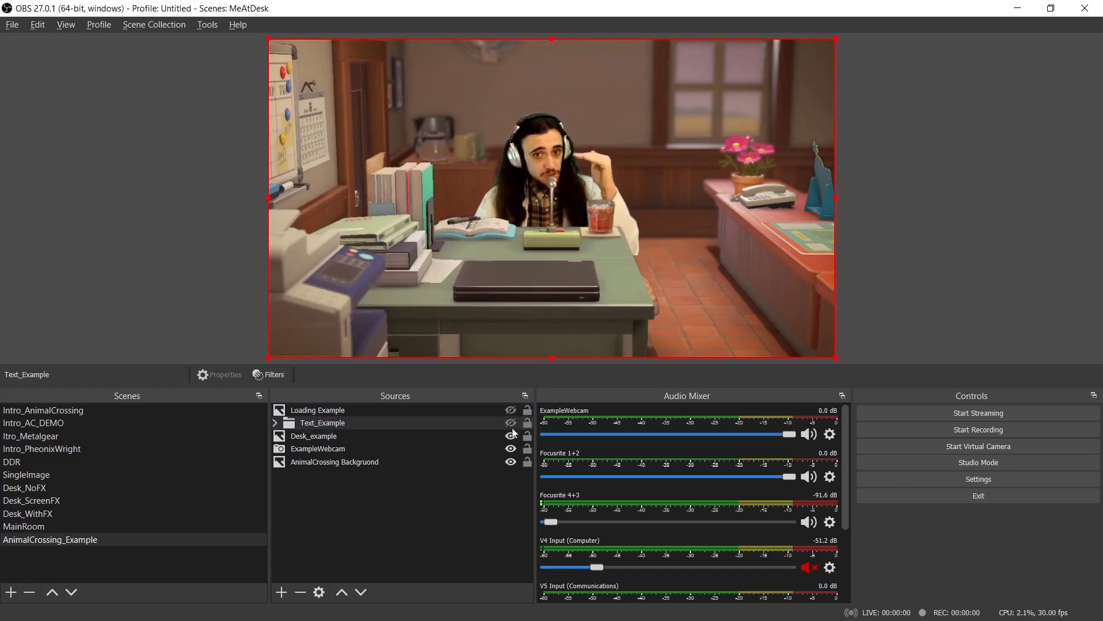
click(512, 436)
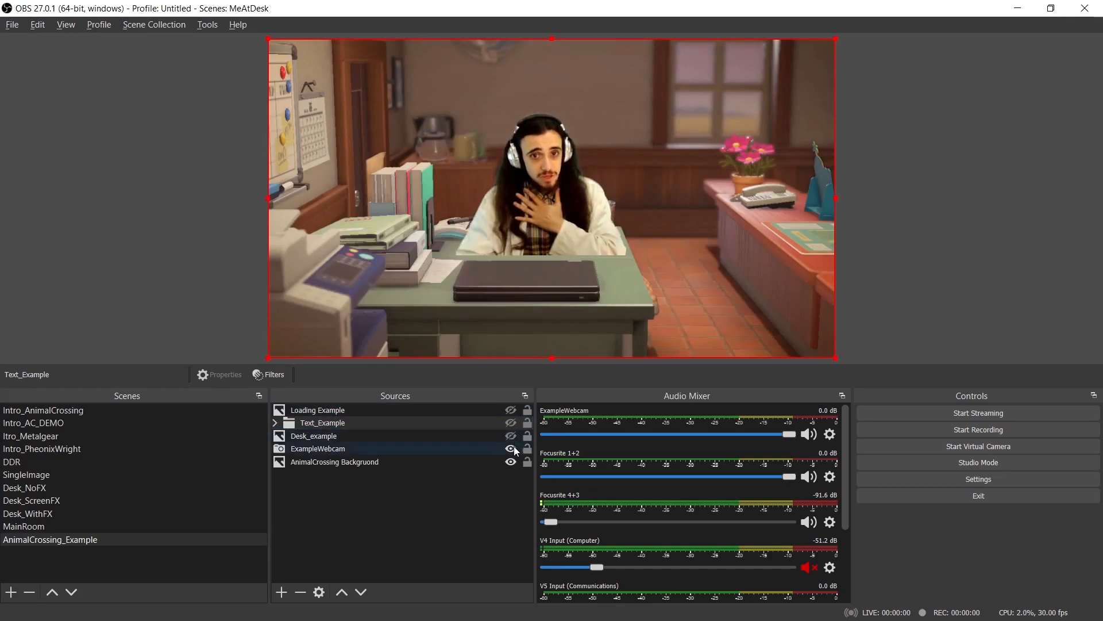
click(514, 446)
click(514, 447)
click(511, 436)
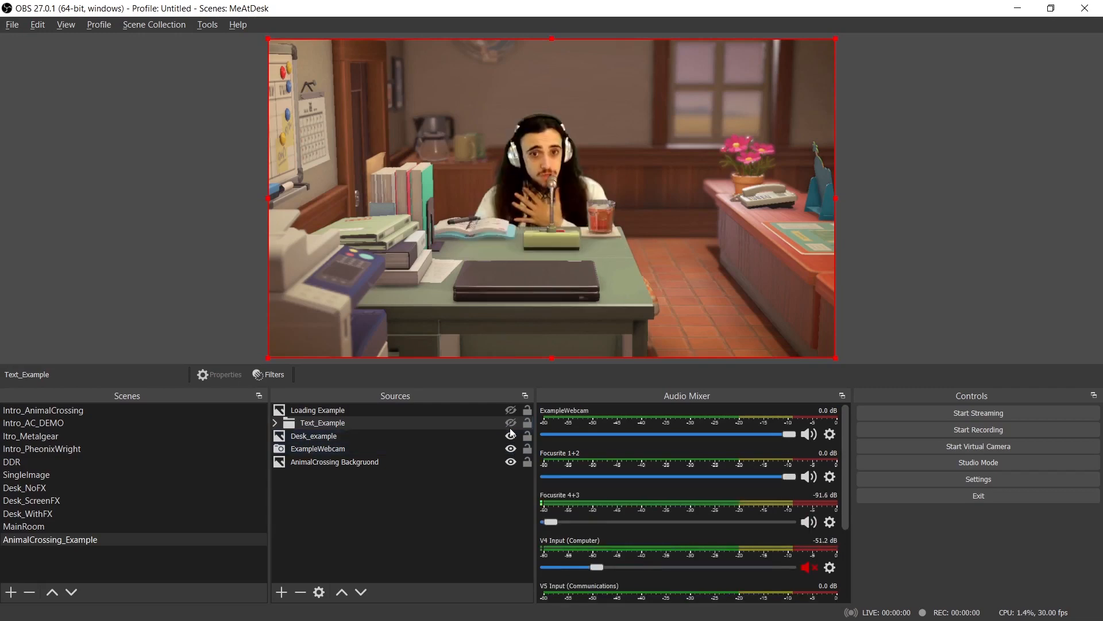
click(510, 423)
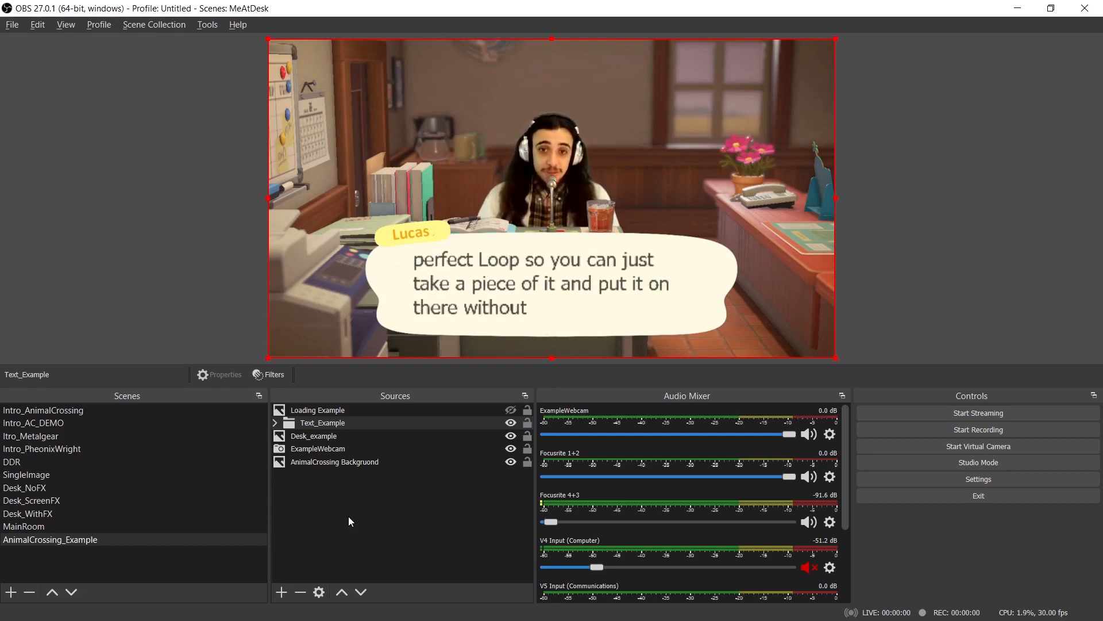
- Create a new visible media source named AnimalCrossingSoundExample in the scene
click(281, 592)
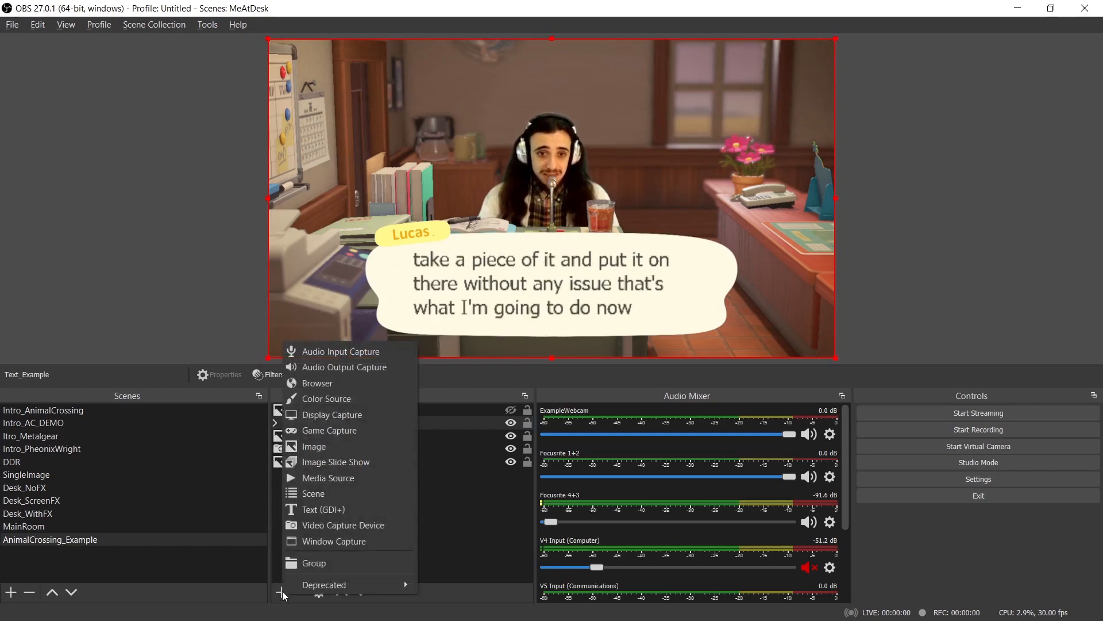
click(327, 482)
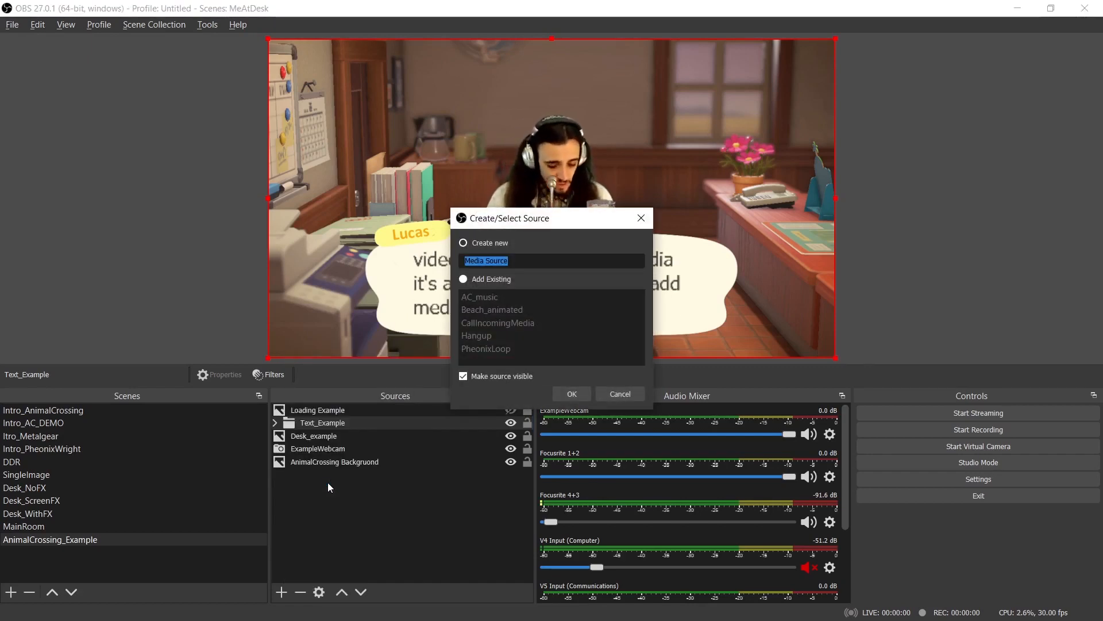
text(AnimalCrossingSound)
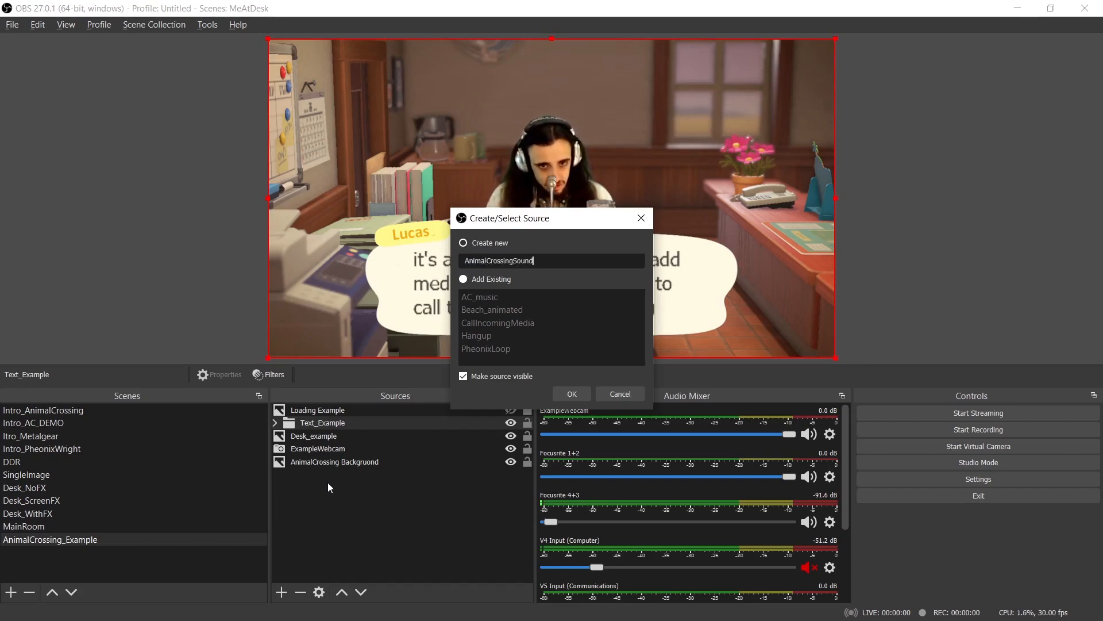
text(Example)
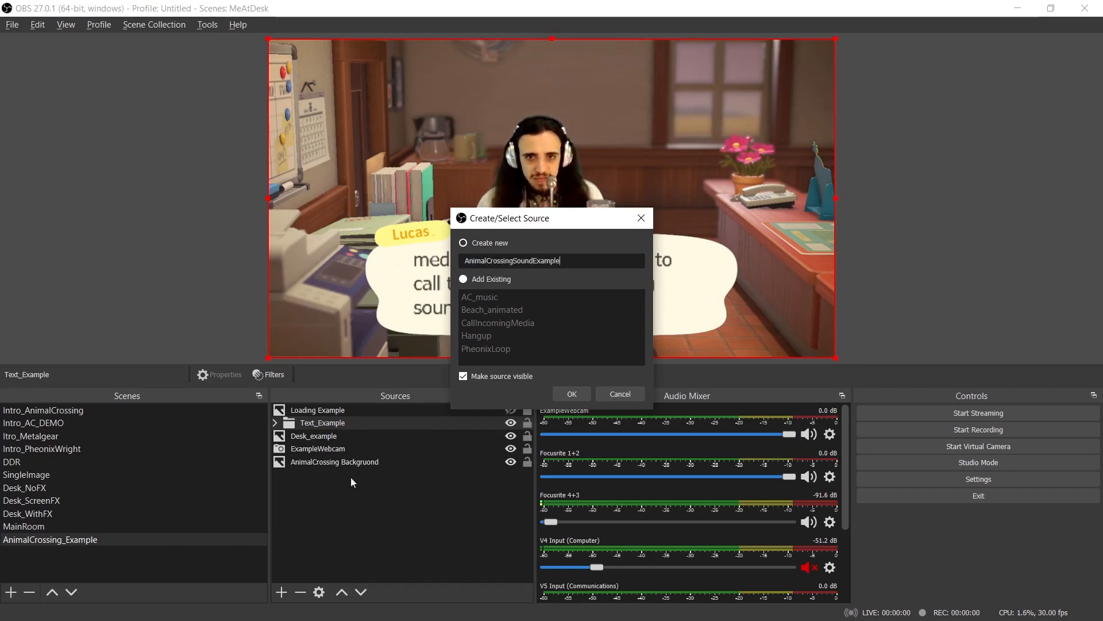
click(570, 395)
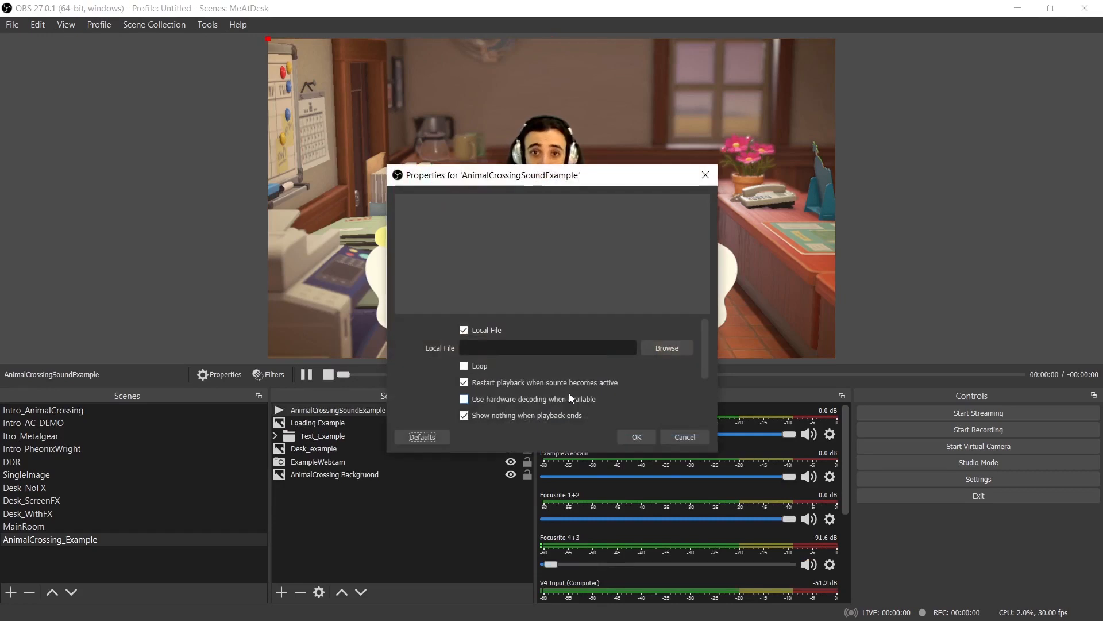
- Load loop.mp3 from the animalcrossing folder into AnimalCrossingSoundExample, and enable looping
drag(566, 180, 566, 218)
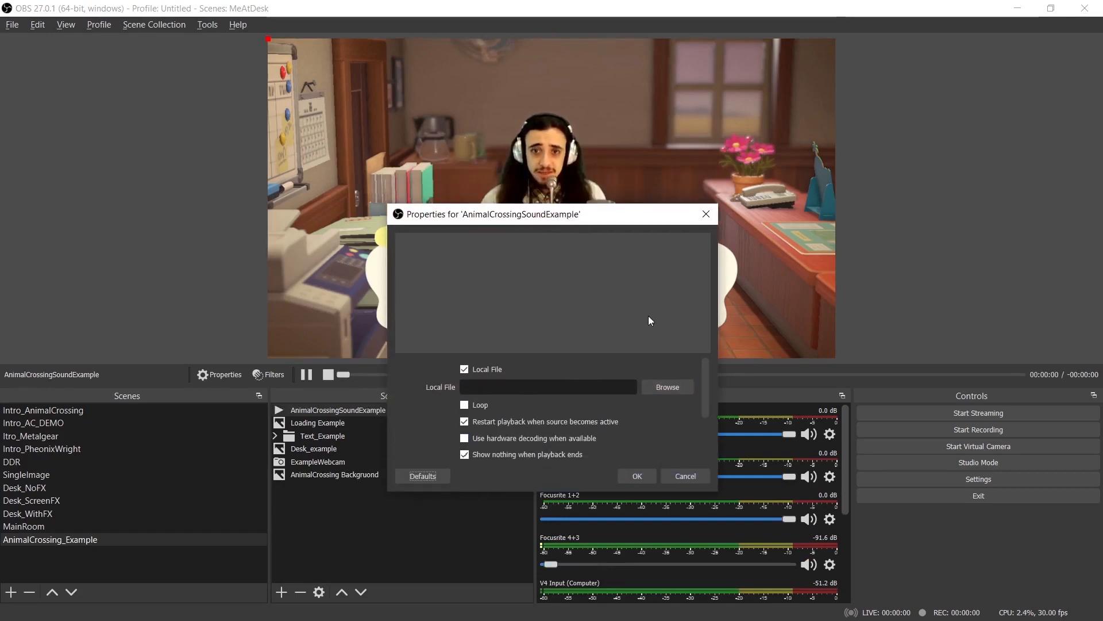
click(666, 387)
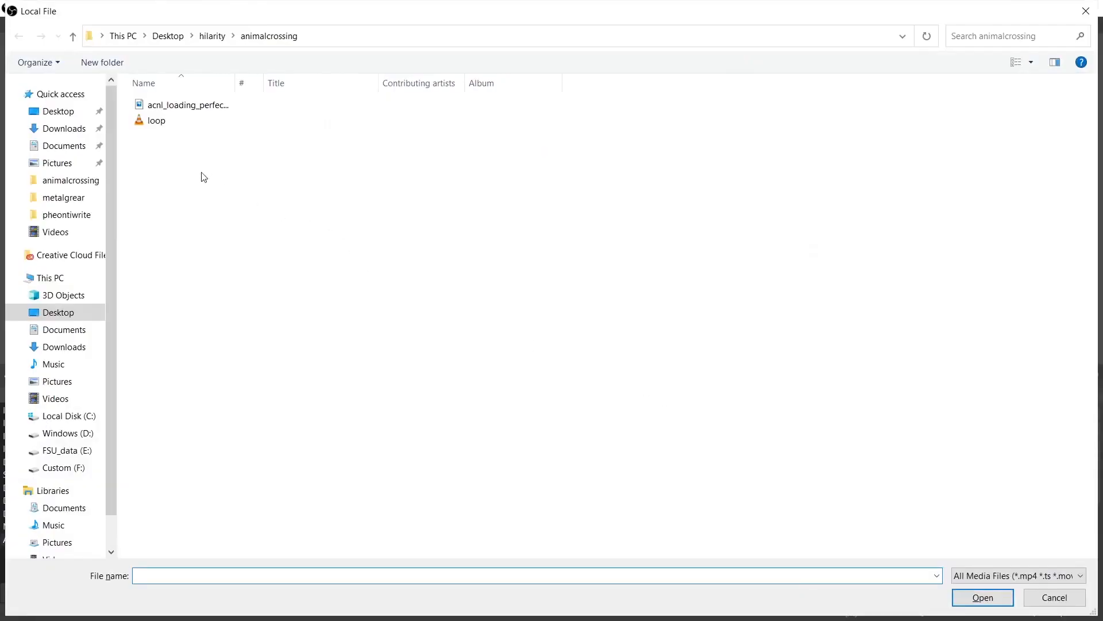
click(179, 125)
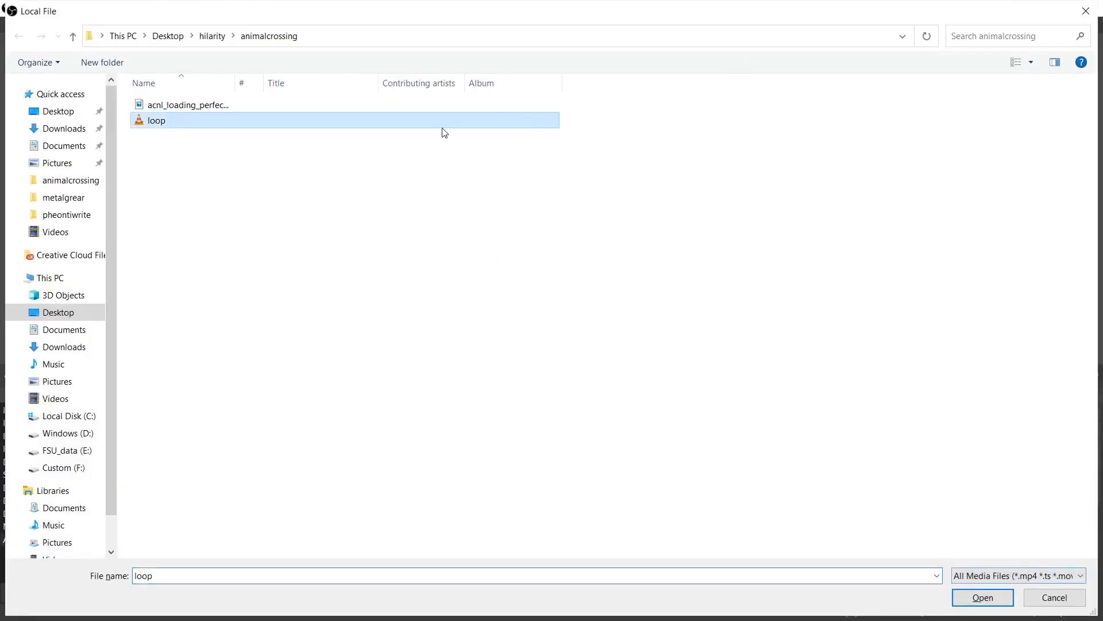
click(982, 597)
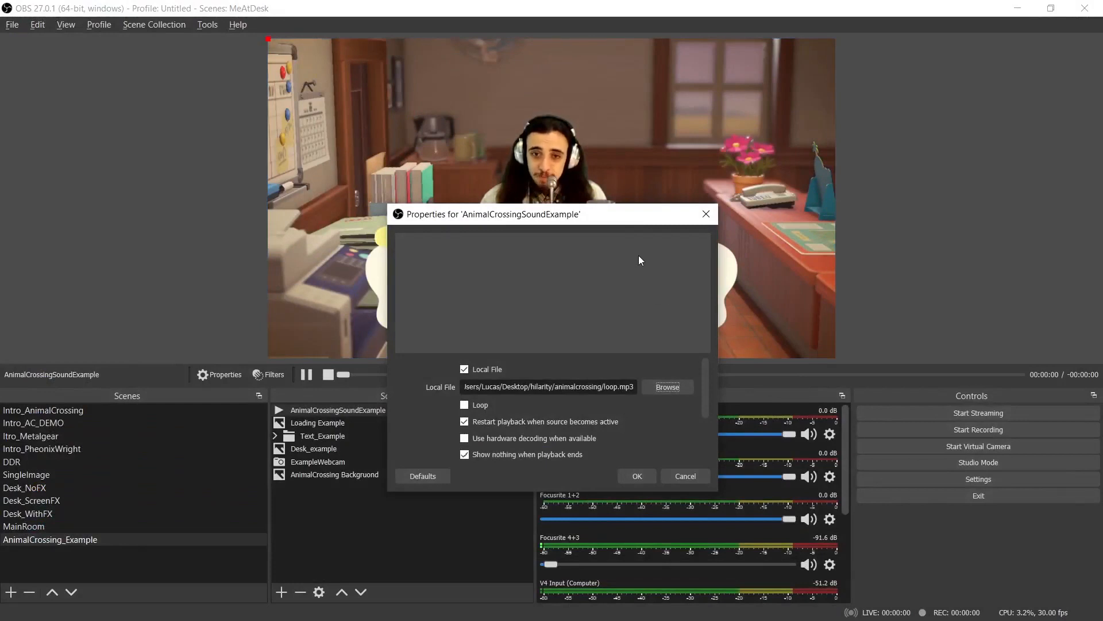
drag(707, 375, 707, 403)
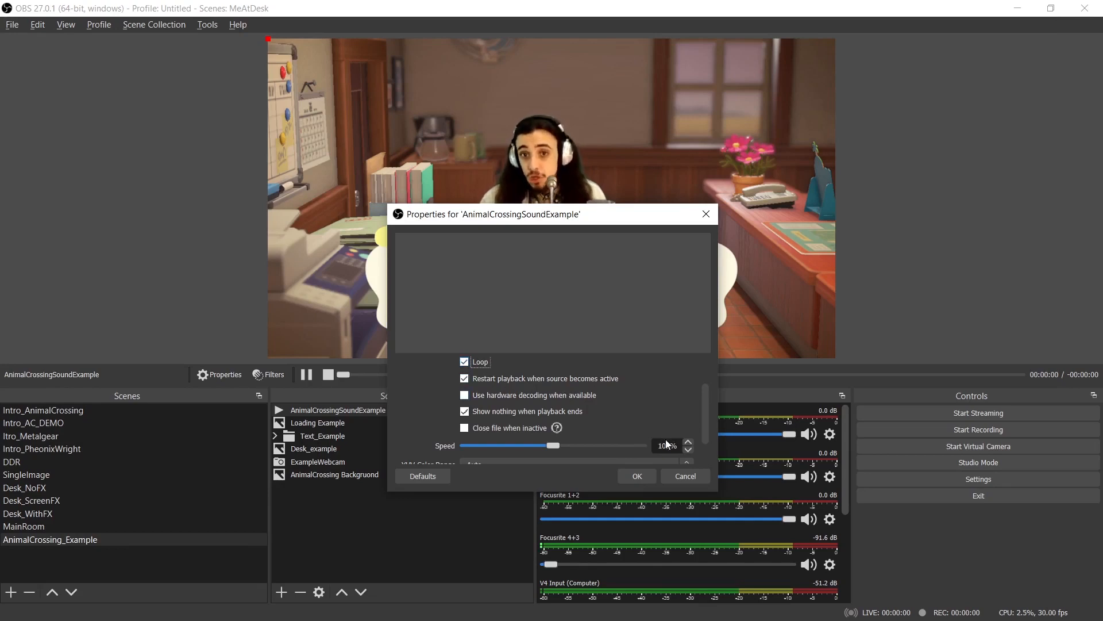
click(637, 476)
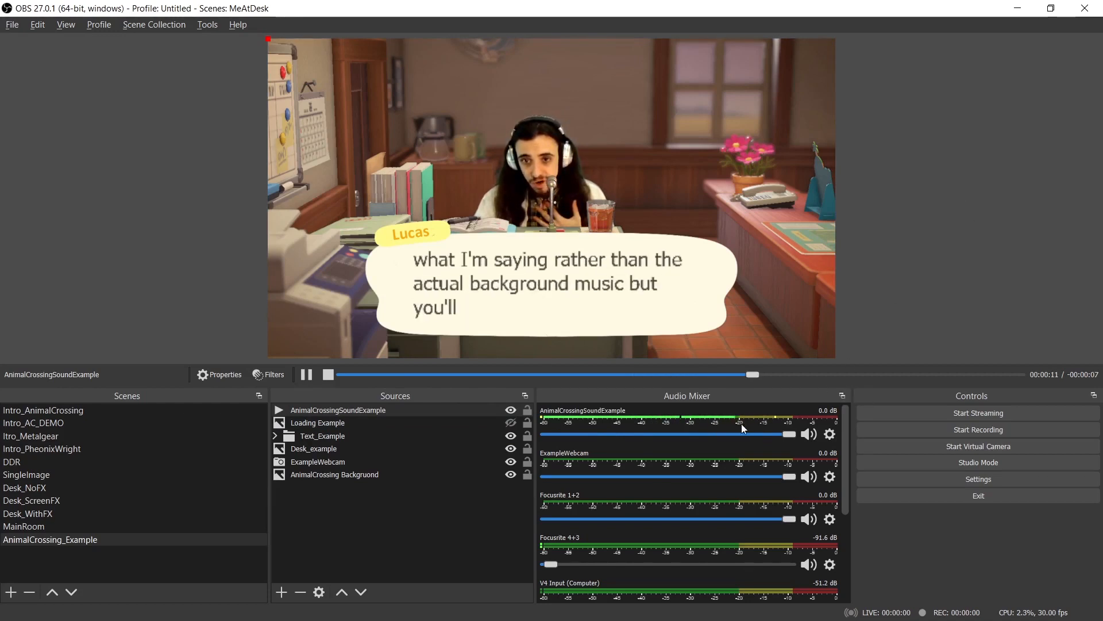
- Test stopping and restarting AnimalCrossingSoundExample through its visibility, leave it hidden, and move it below AnimalCrossing Background
click(512, 412)
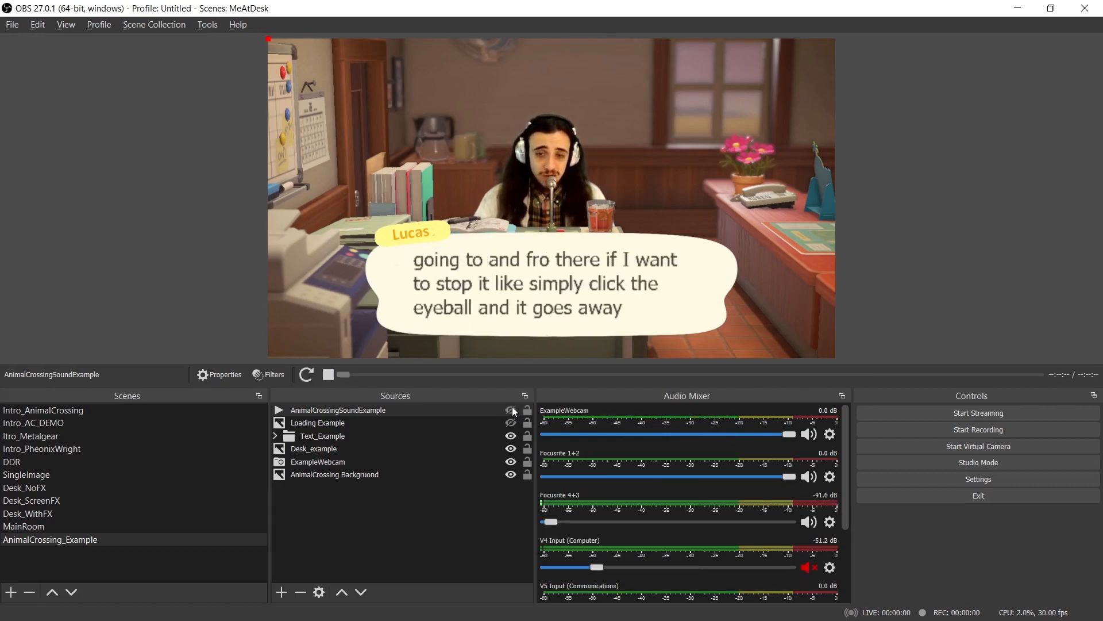
click(511, 411)
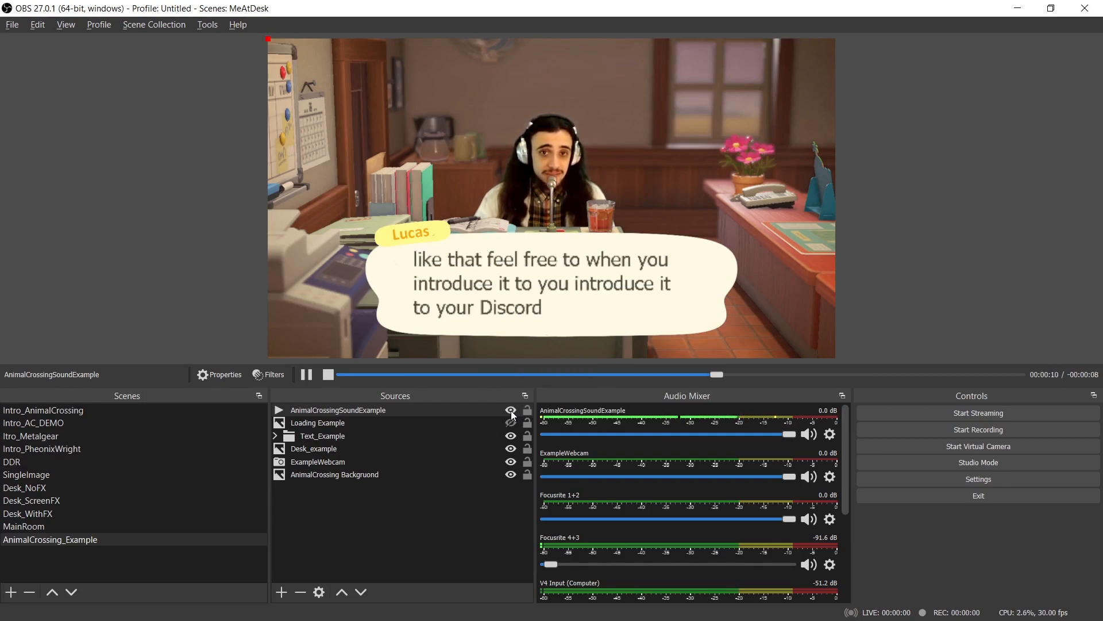
click(512, 410)
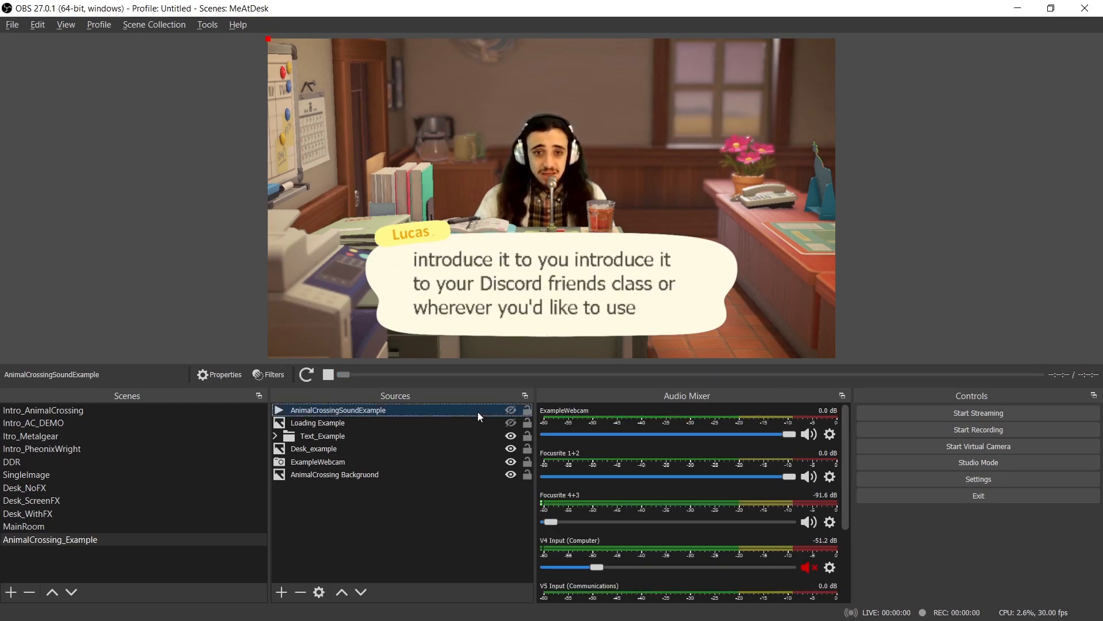
drag(478, 411, 479, 478)
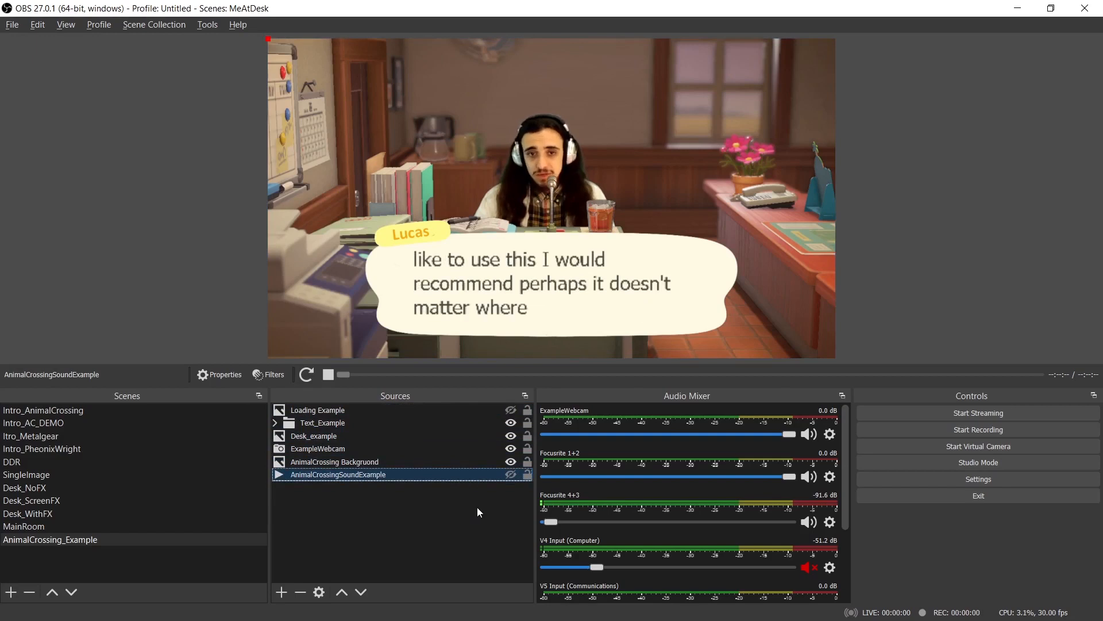
- Rehearse the intro: show Loading Example with Text_Example hidden, start AnimalCrossingSoundExample, hide the loading screen, and show the text group
click(510, 410)
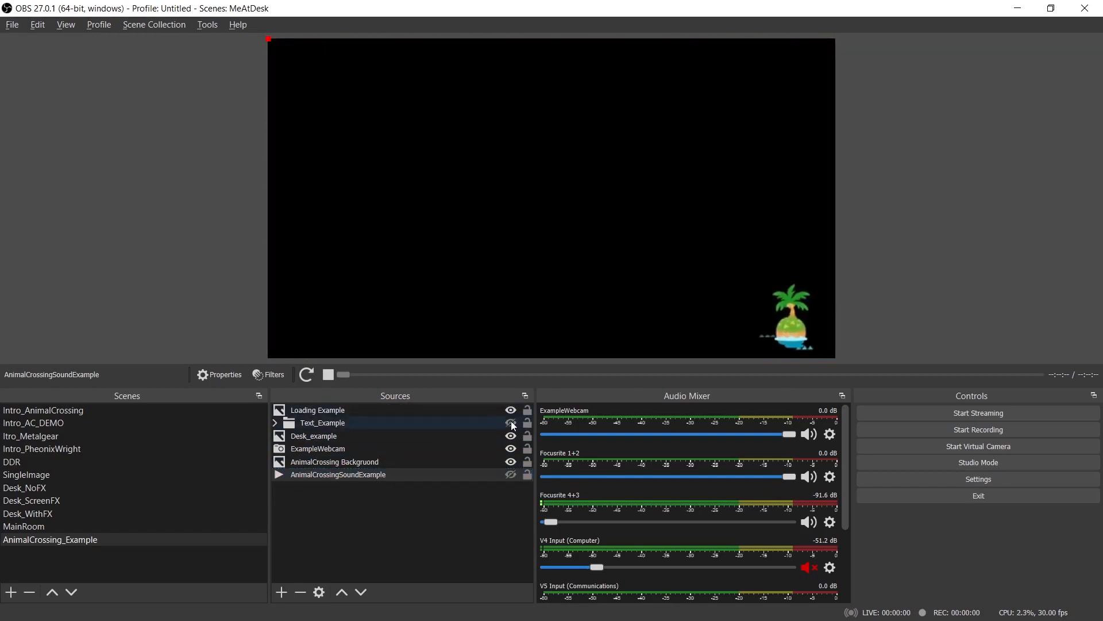
click(511, 474)
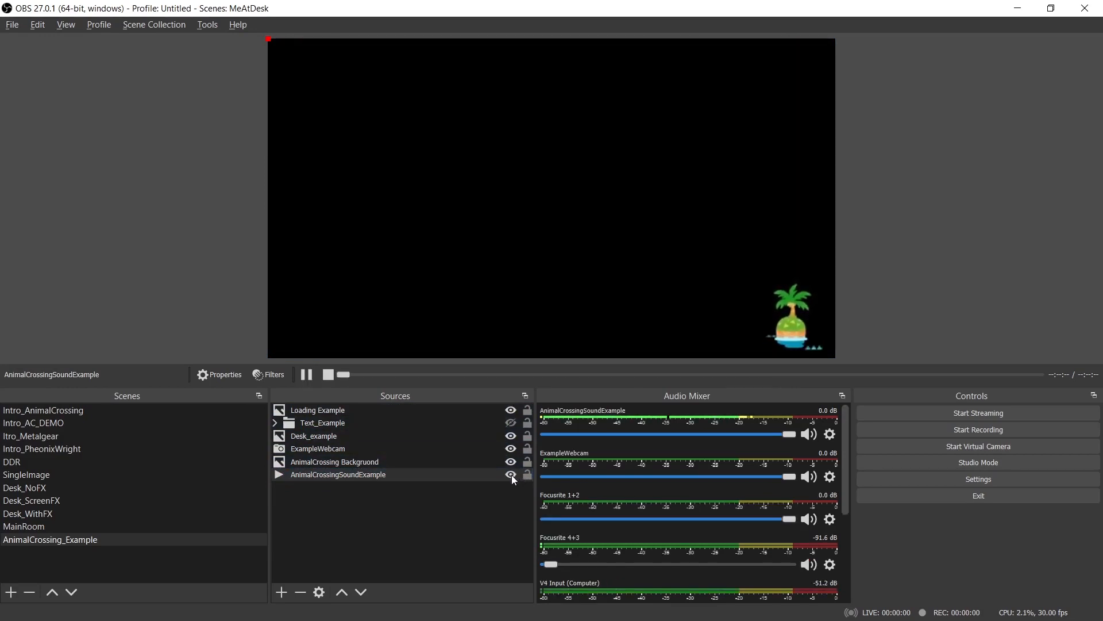
click(510, 411)
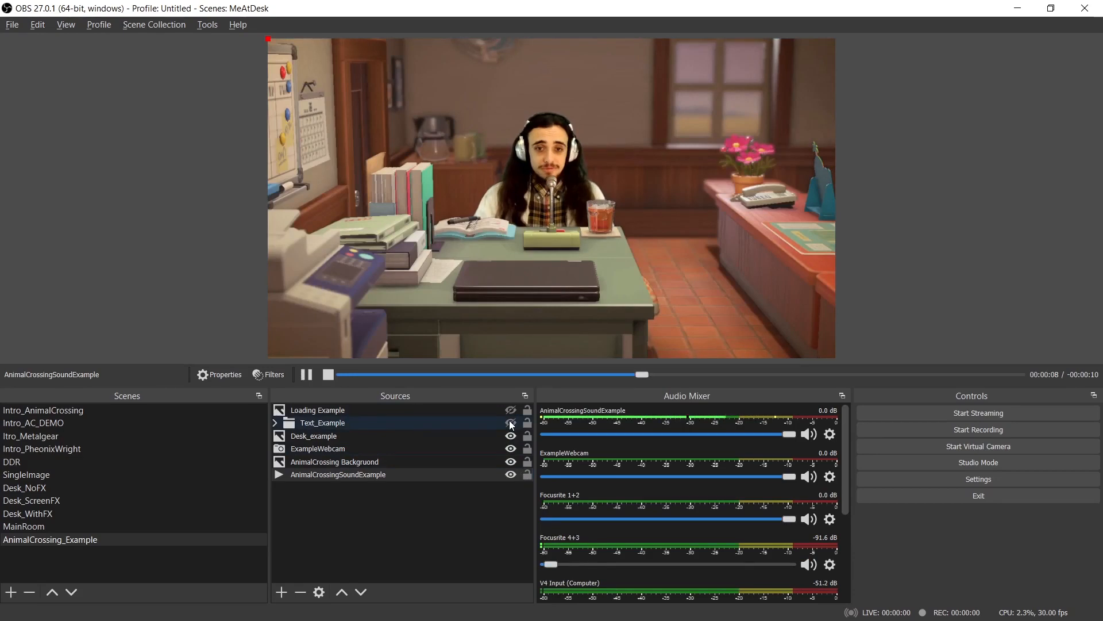
click(510, 423)
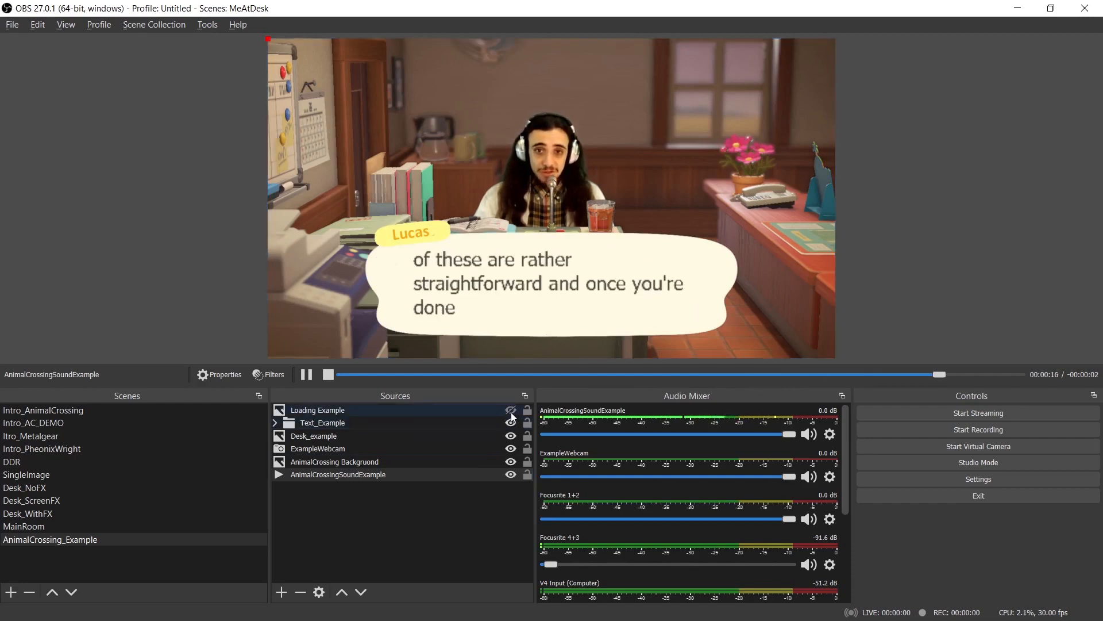
- Show the loading screen over the scene and fade the AnimalCrossingSoundExample volume down to its minimum
click(510, 411)
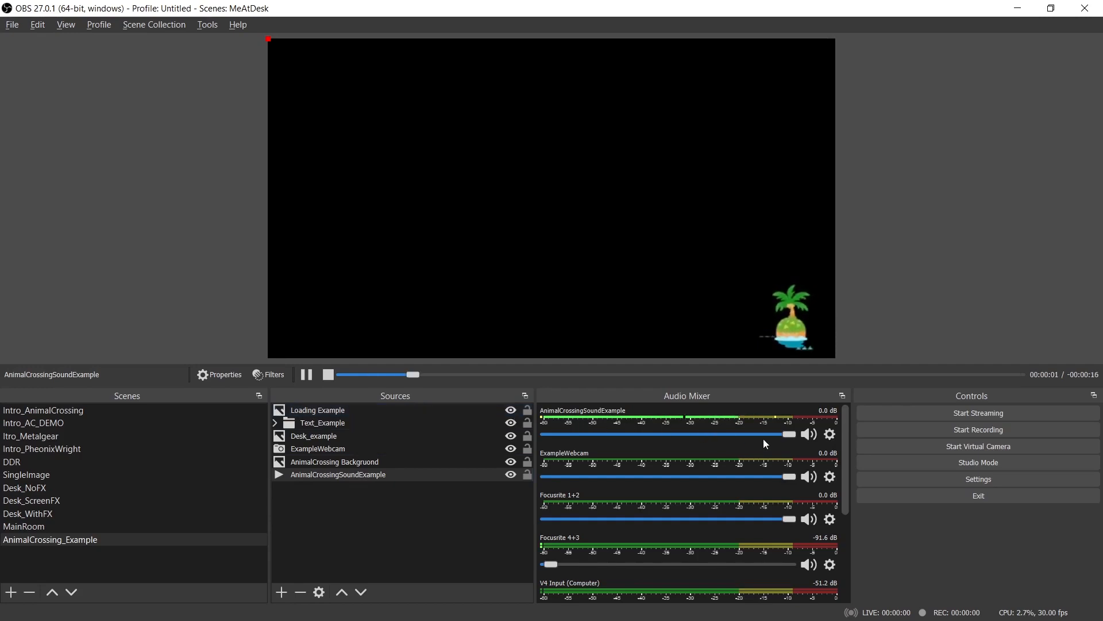
drag(789, 433, 544, 436)
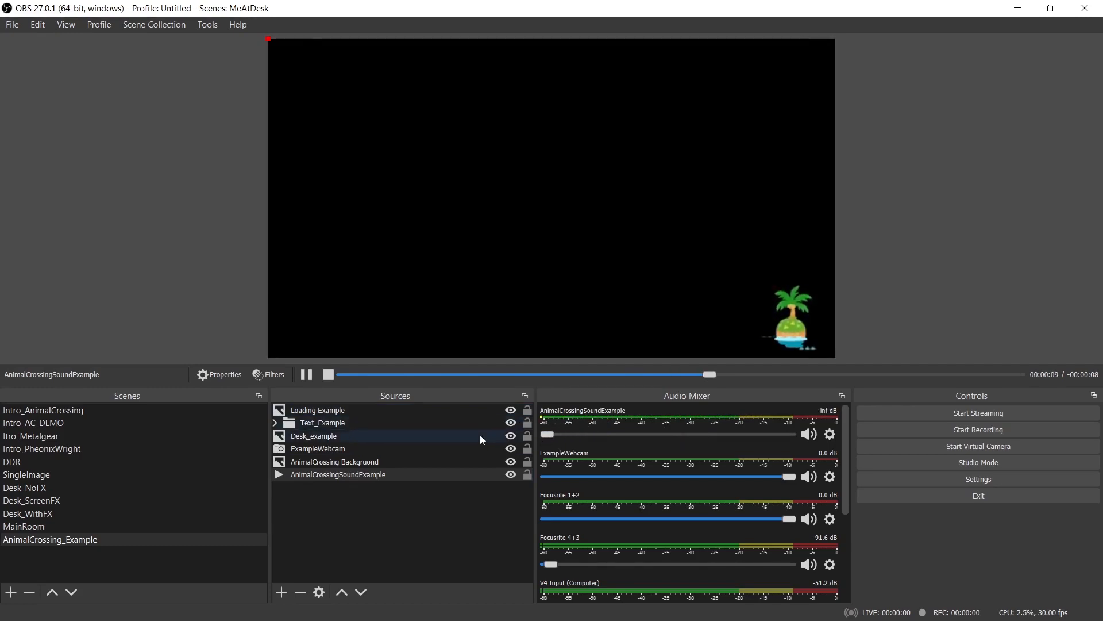
- Switch to the Desk_NoFX scene, and deactivate and reactivate its Desk_noFX webcam to restore the feed
click(160, 496)
click(145, 299)
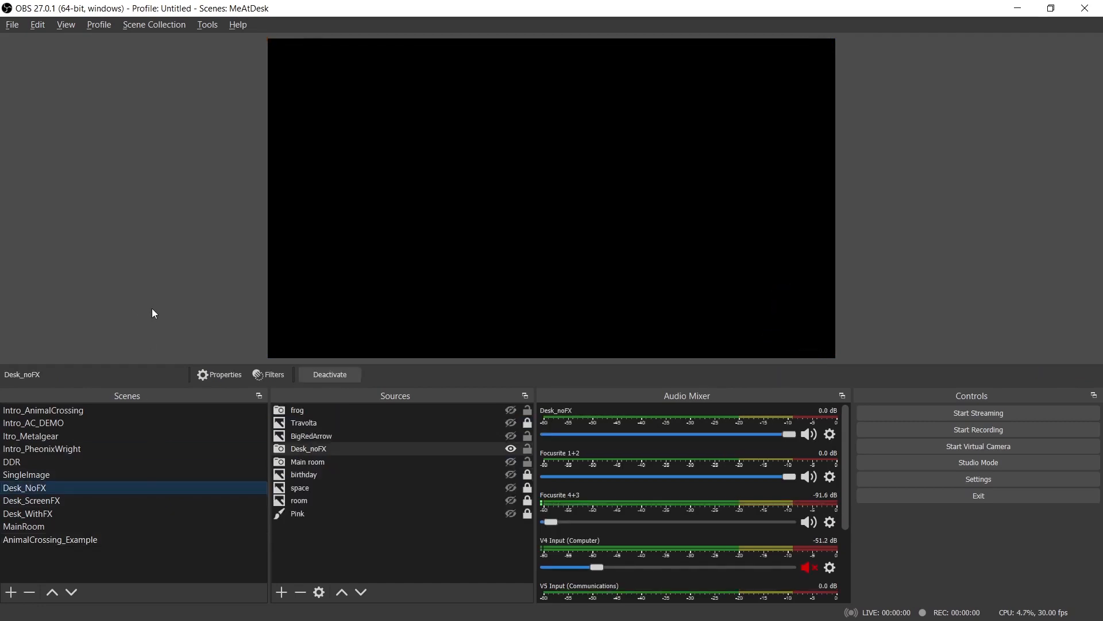
click(310, 375)
click(309, 374)
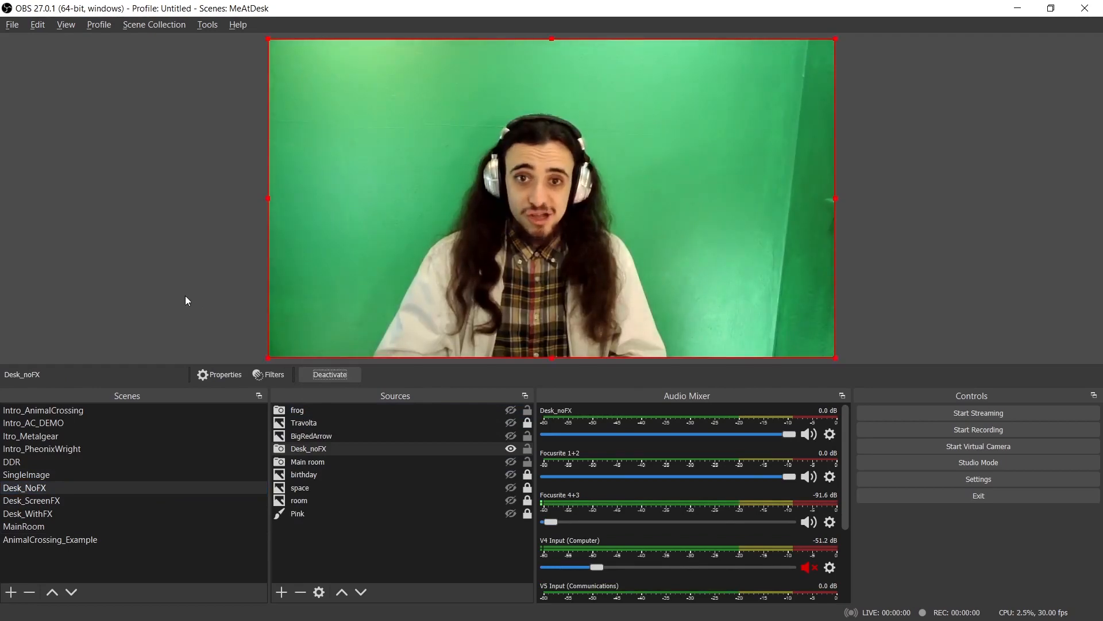
click(186, 296)
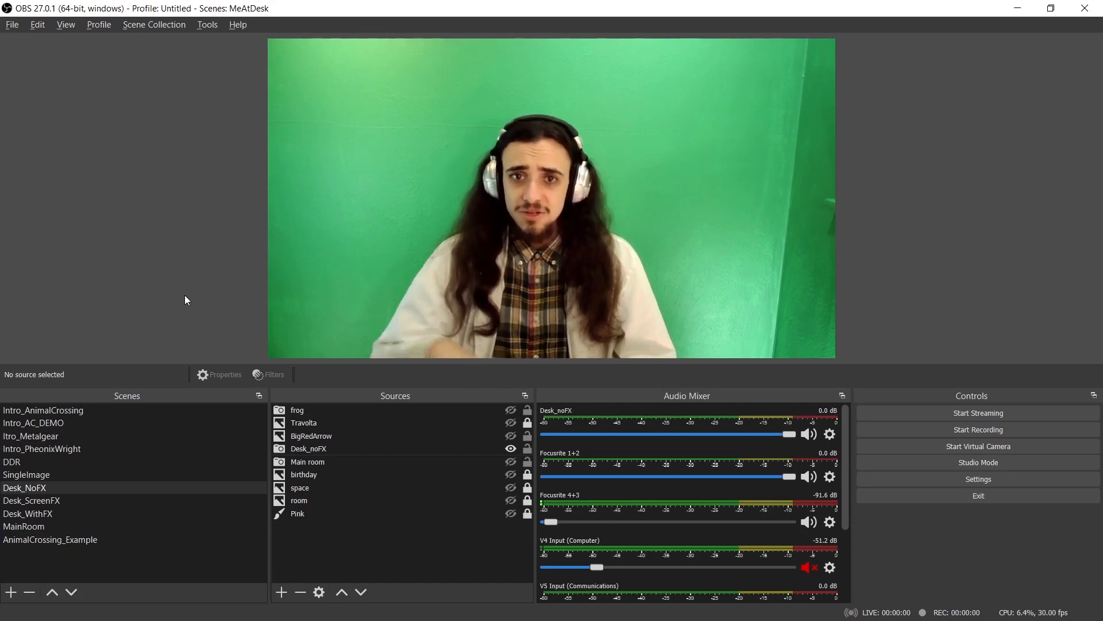
- Close the program
click(1085, 5)
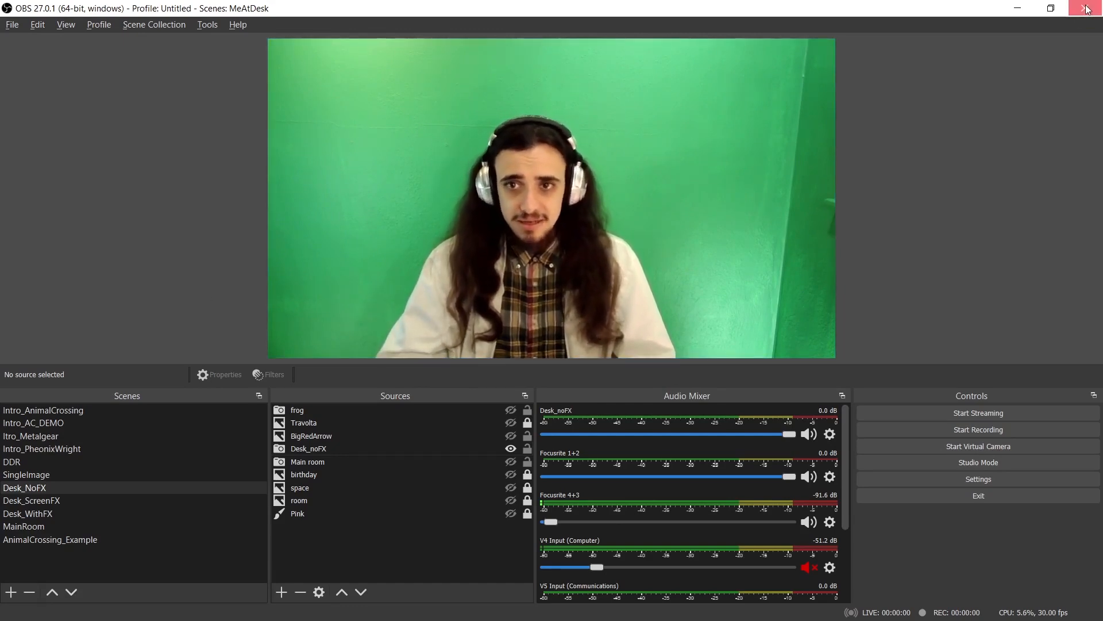